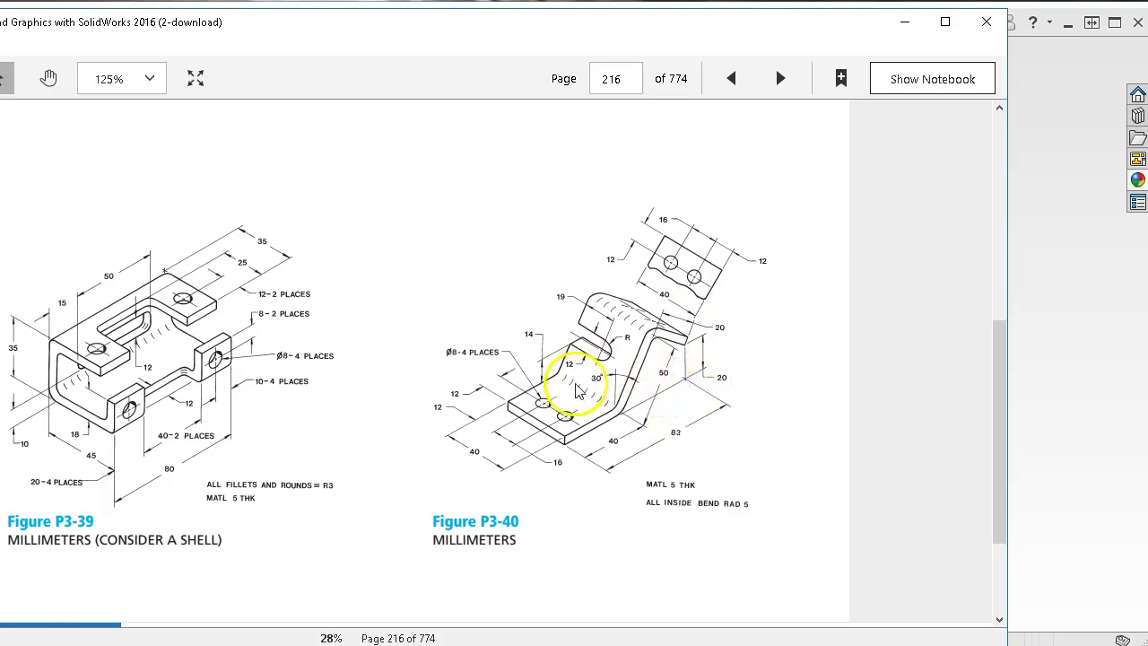
Examine the dimensions of the bent bracket in Figure P3-40 of the textbook.
scroll(572, 372, down, 1)
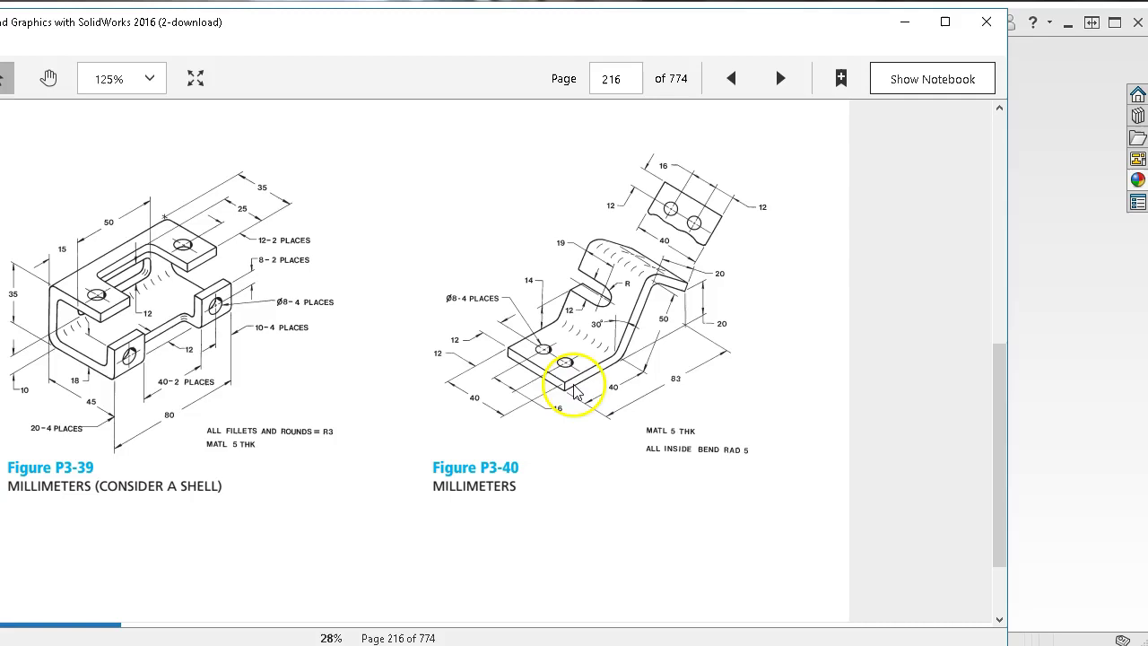
click(608, 351)
scroll(592, 293, up, 1)
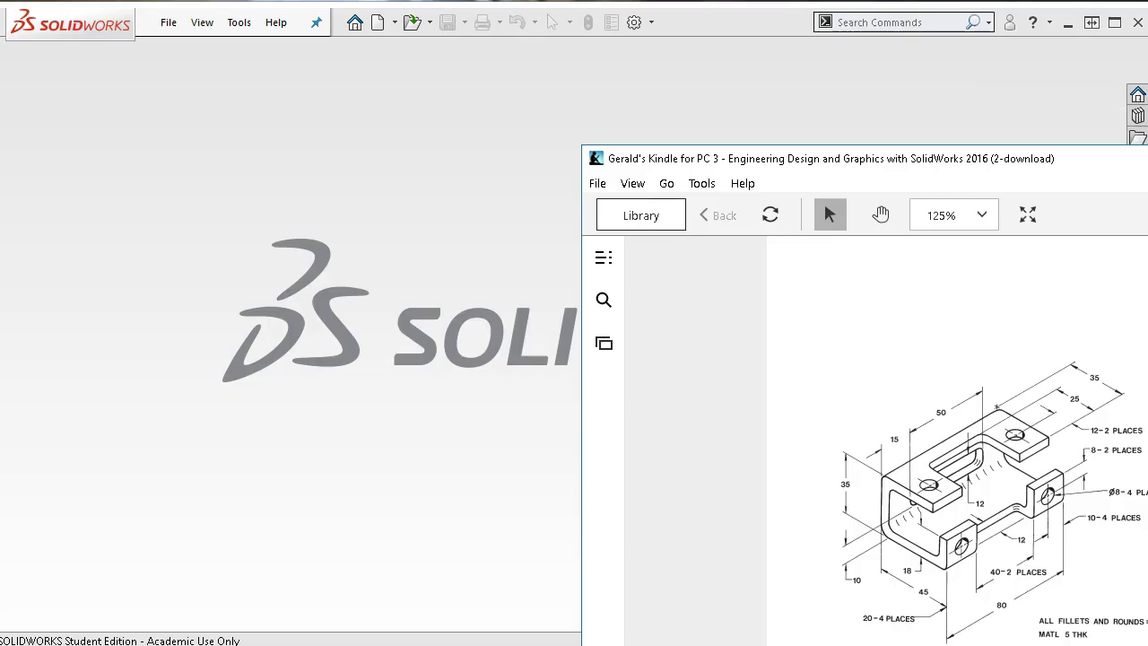
Switch to SOLIDWORKS and create a new part from the Part mm template.
click(333, 153)
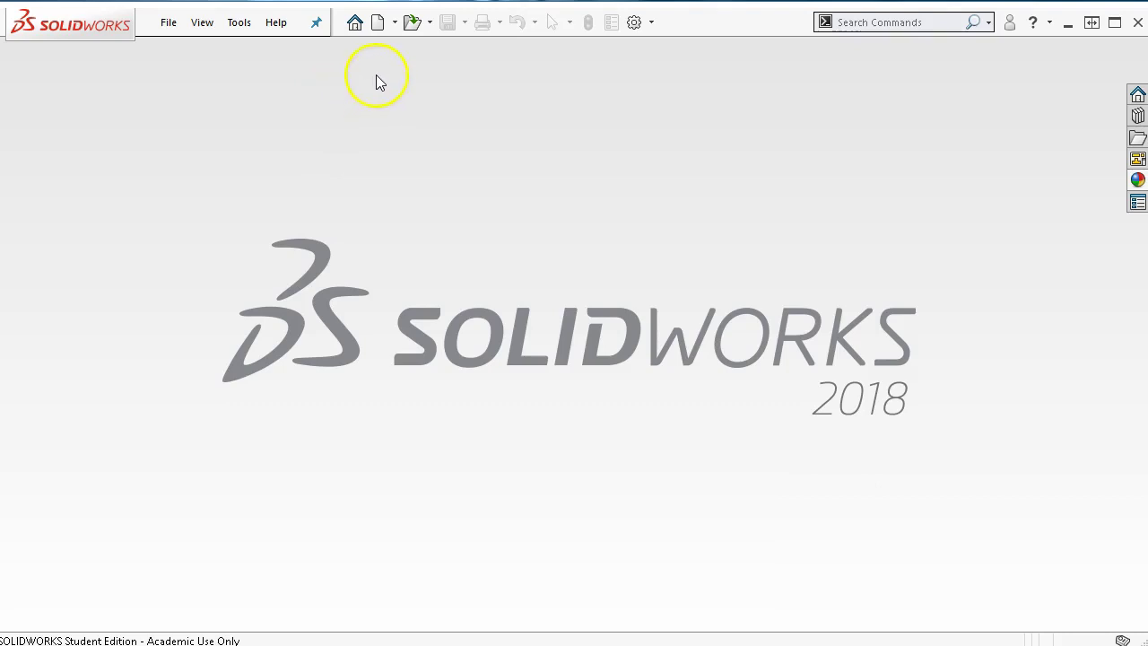
click(379, 23)
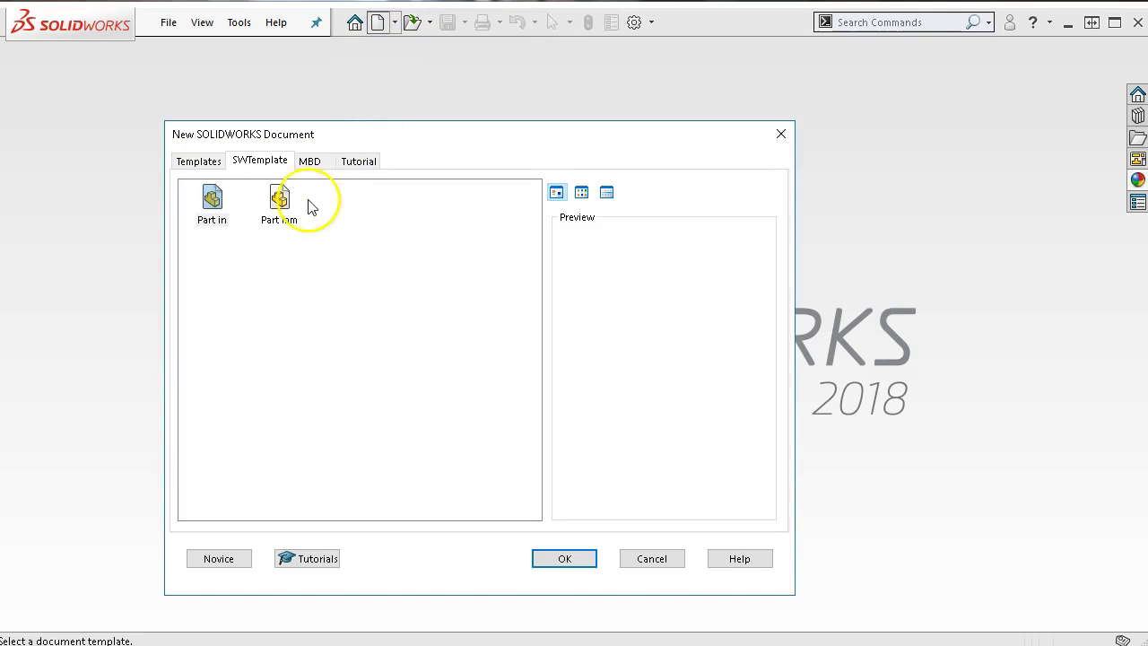
click(279, 205)
double_click(279, 205)
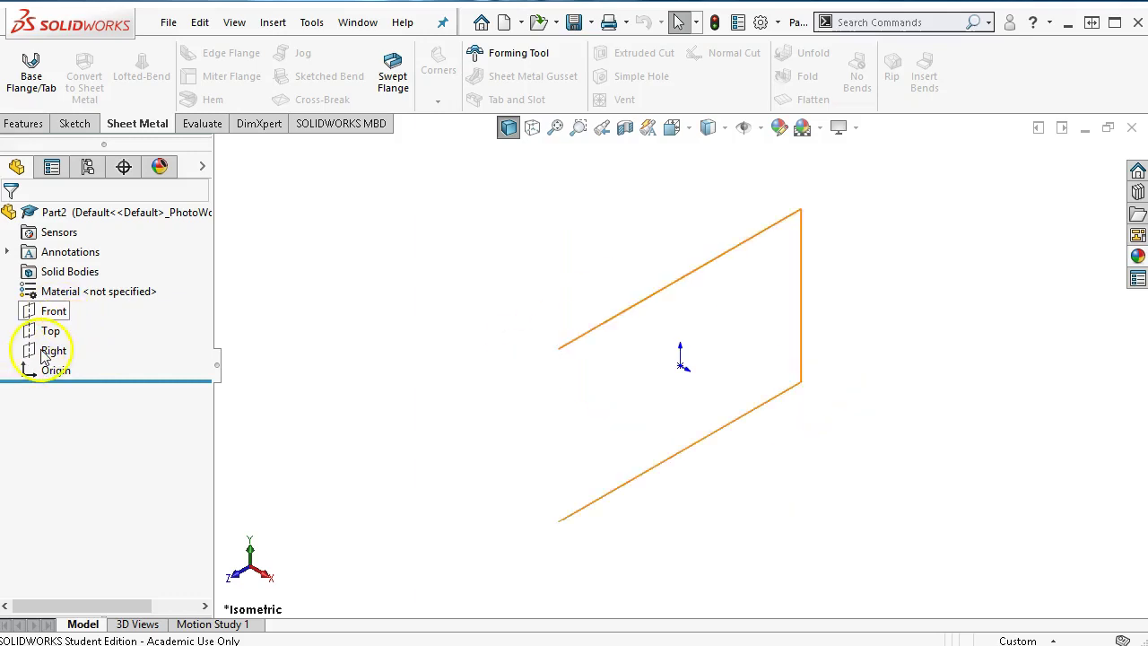
Sketch three connected lines on the Right plane from the origin: about 68 mm horizontal, 63 mm rising diagonally and 34 mm sloping down.
click(50, 351)
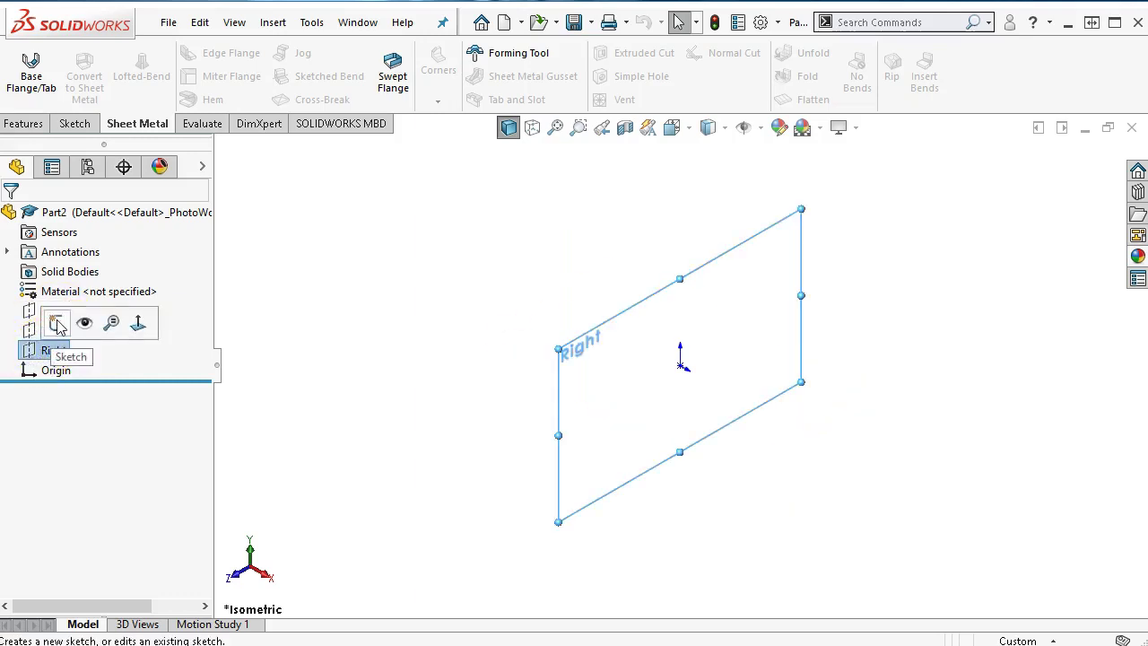
click(57, 324)
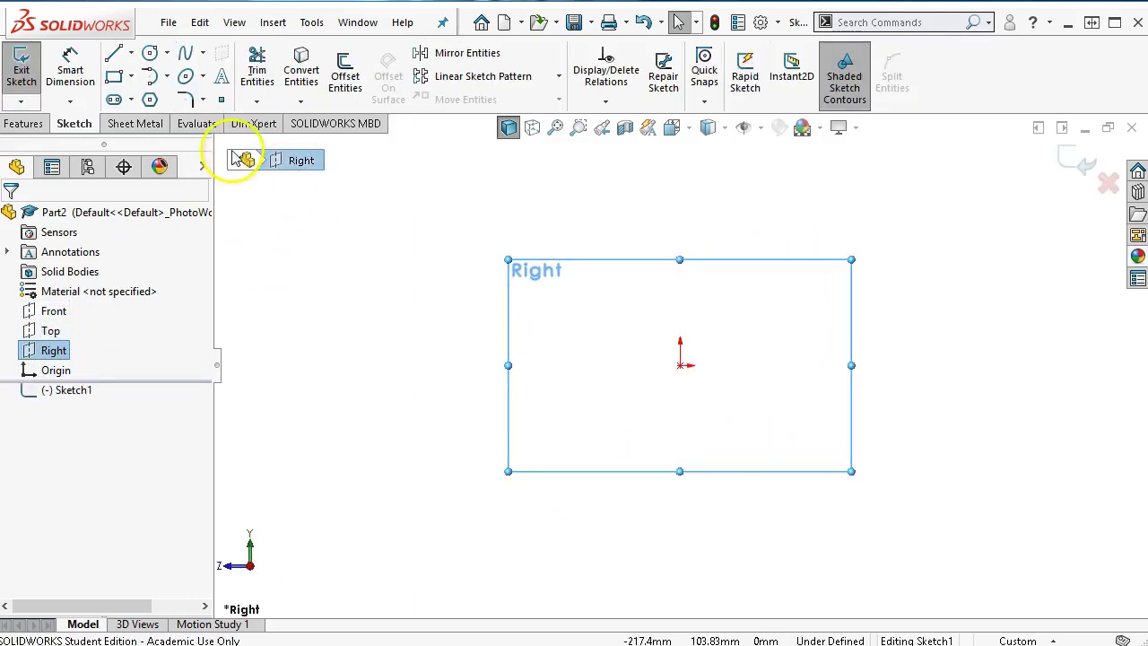
click(114, 56)
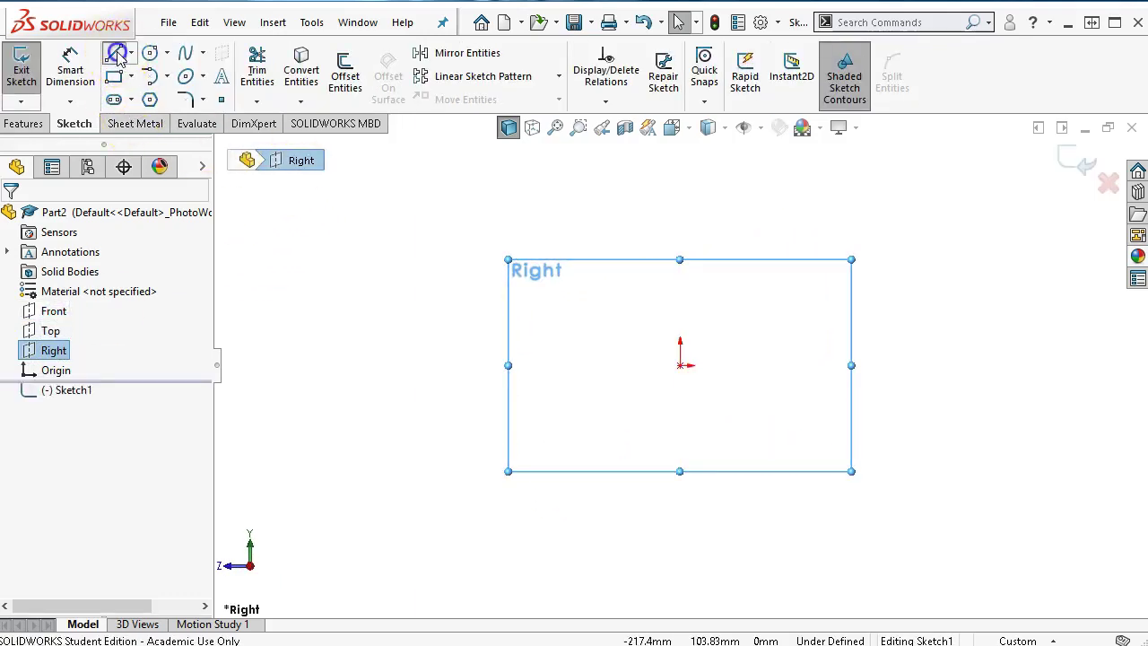
click(679, 365)
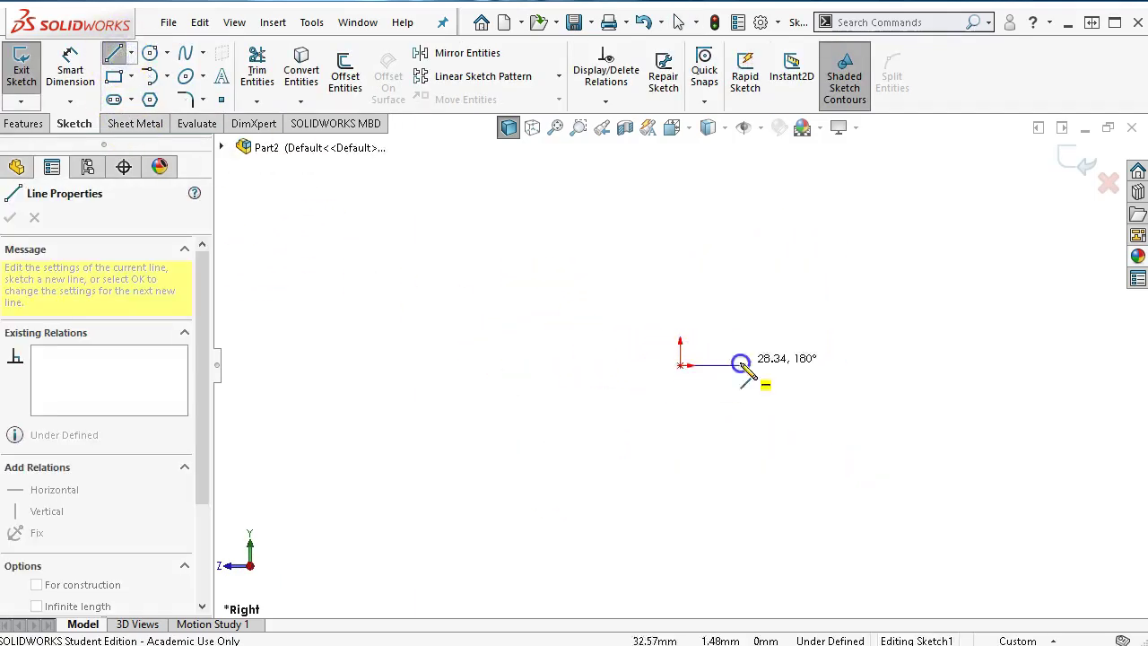
click(824, 367)
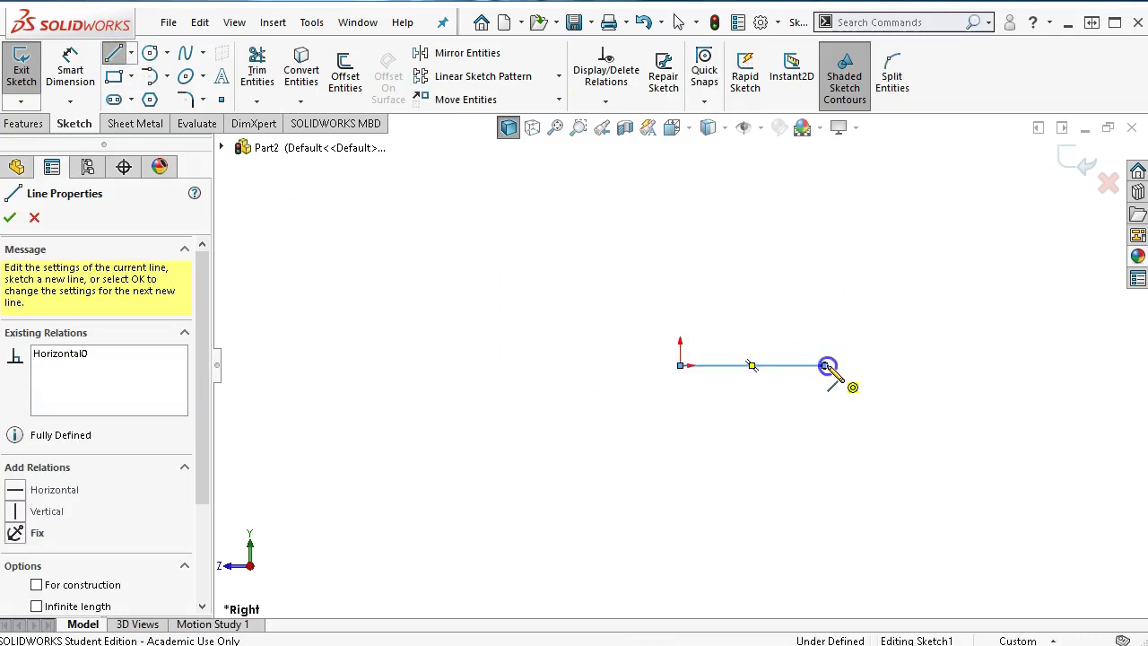
click(905, 259)
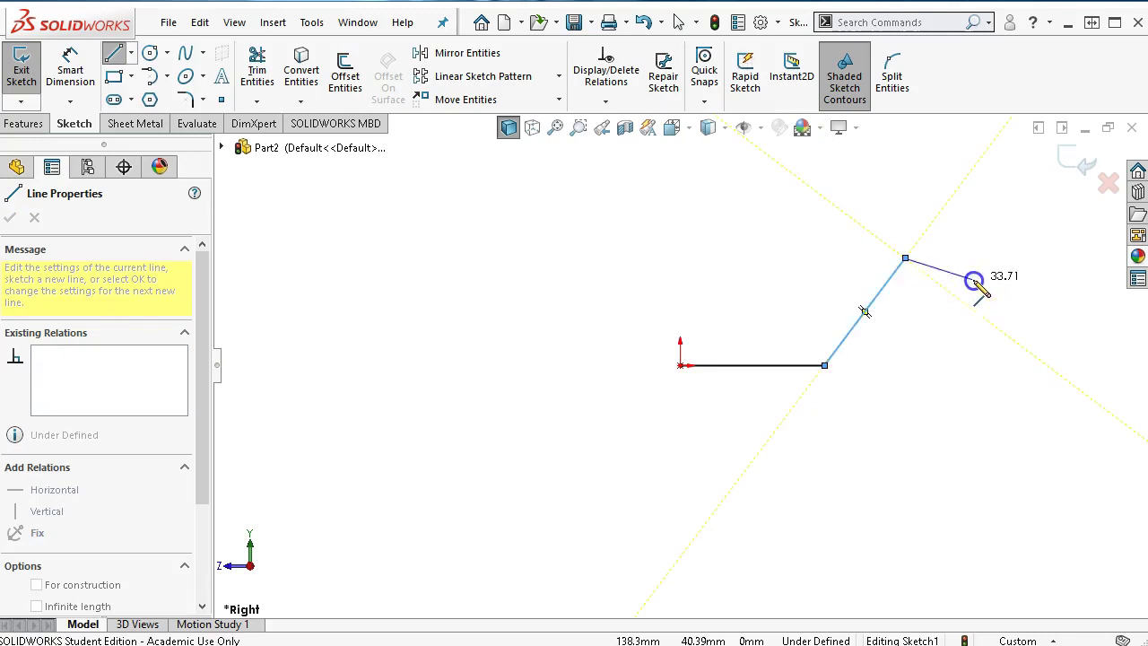
click(975, 282)
scroll(976, 283, down, 2)
right_click(910, 391)
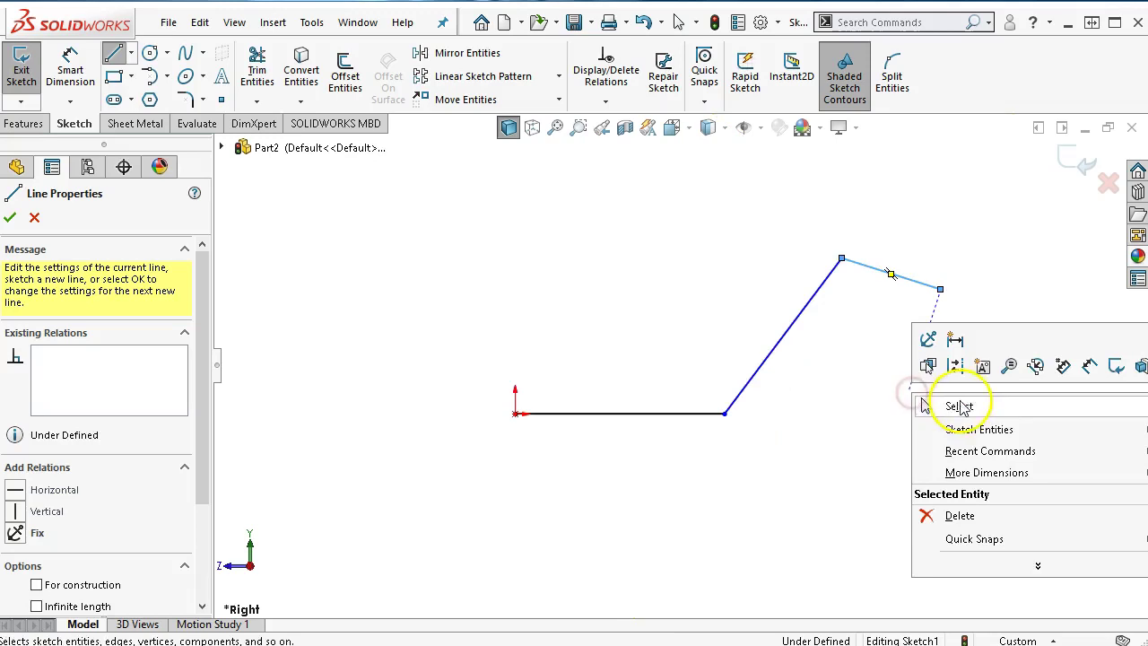
click(960, 406)
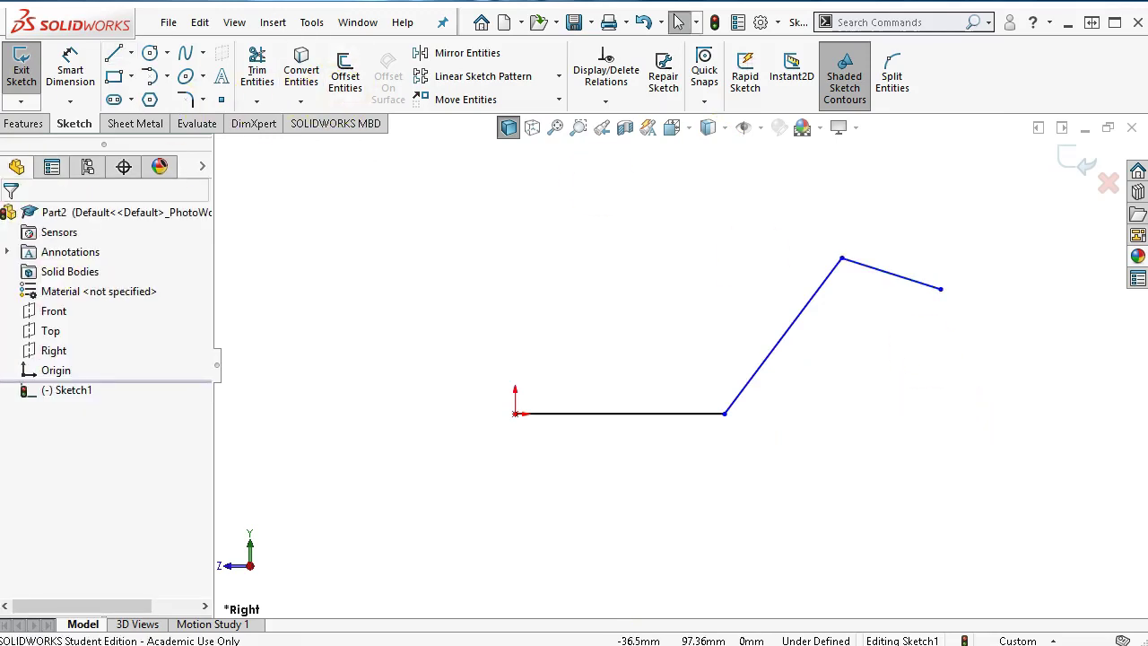
Dimension the rising diagonal line at 30° from the vertical through its lower endpoint.
click(56, 68)
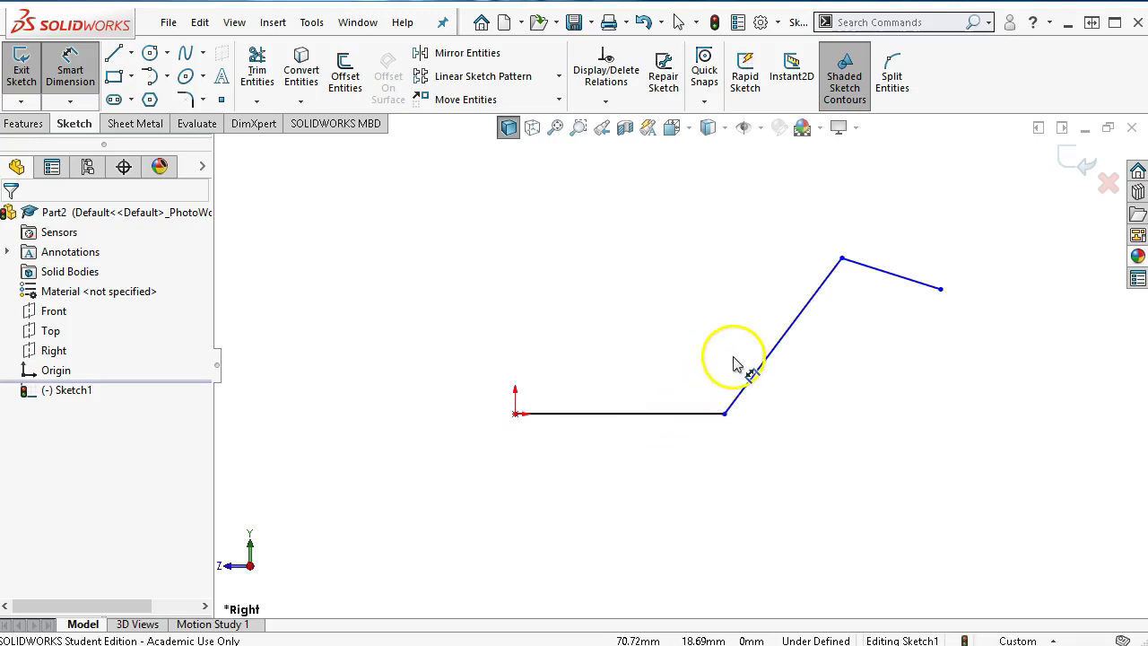
click(725, 416)
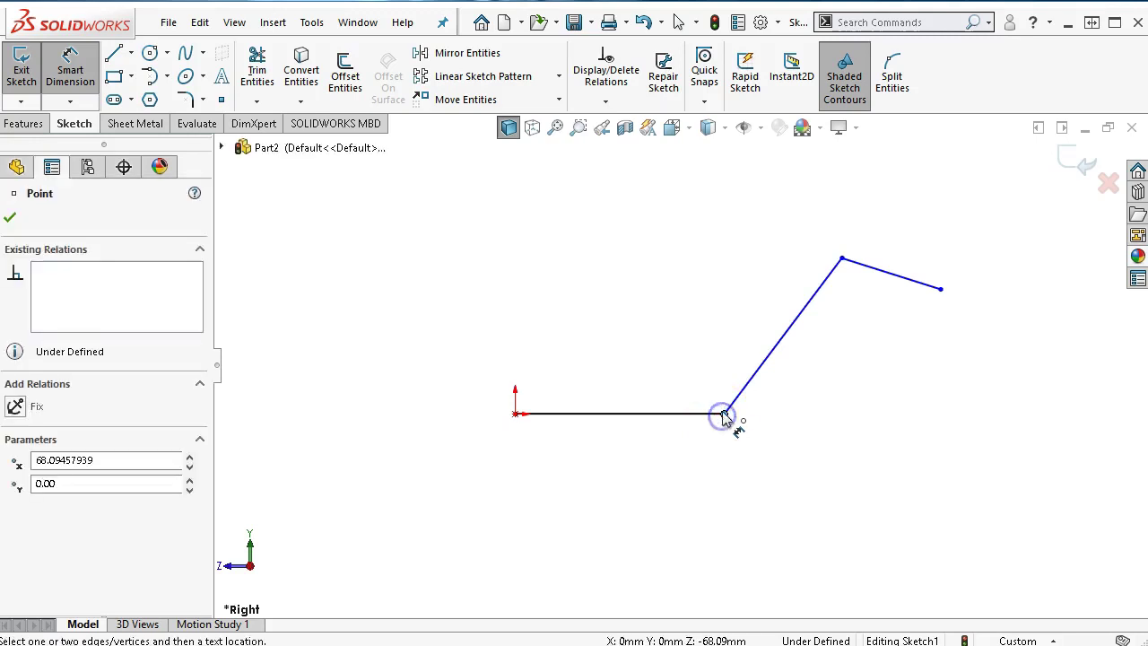
click(765, 359)
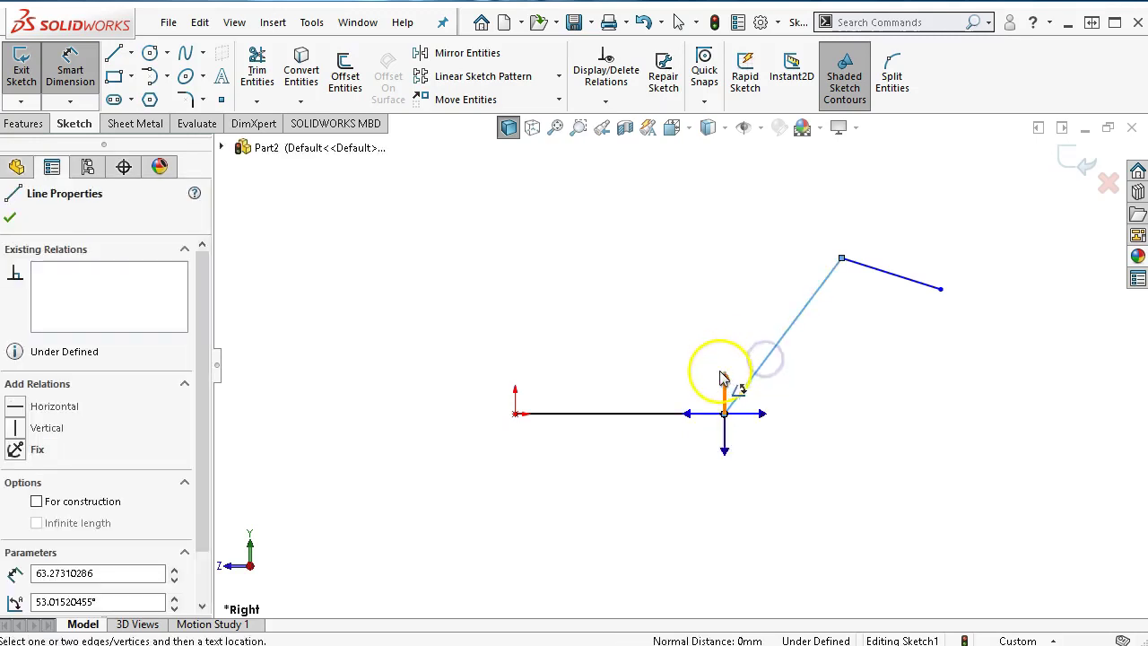
click(738, 375)
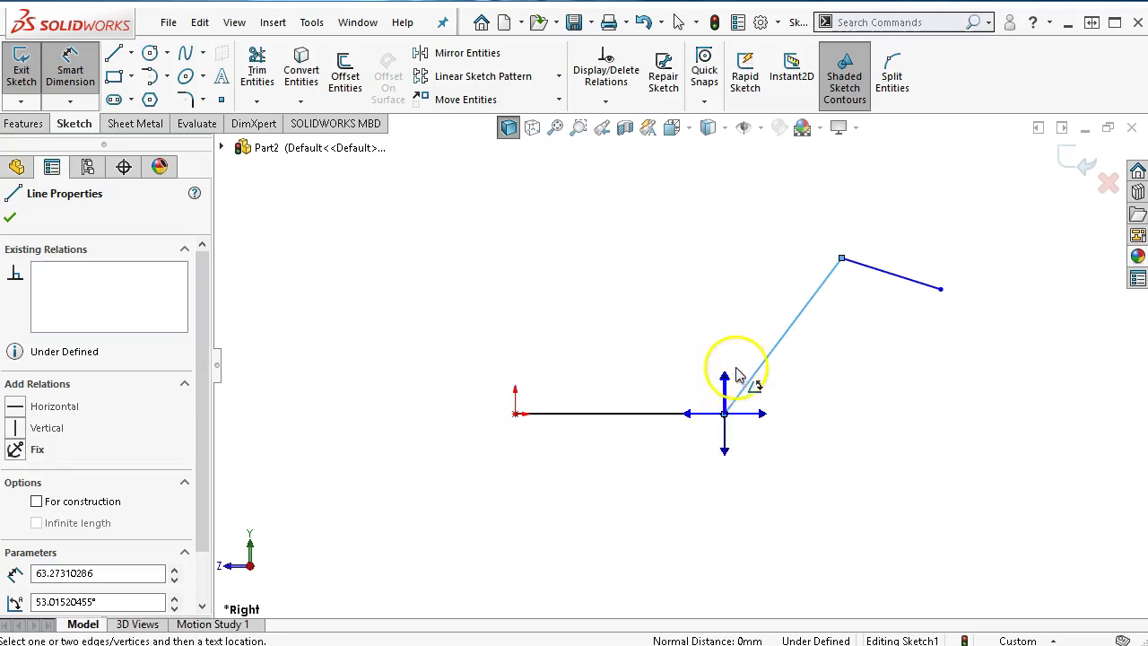
click(725, 412)
click(765, 376)
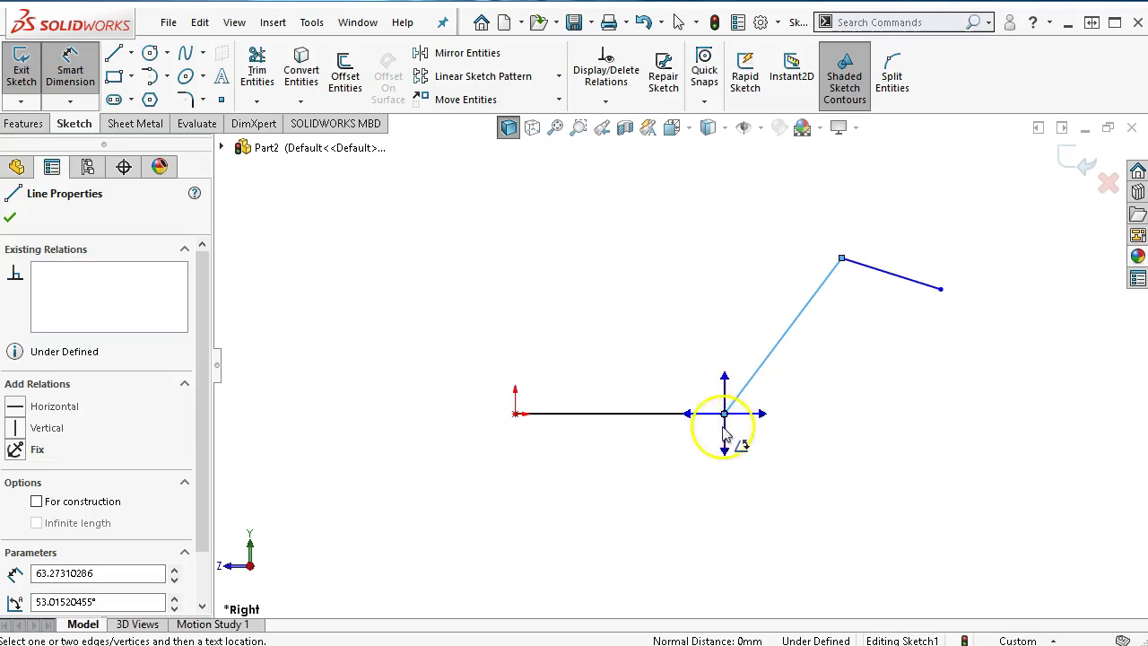
click(726, 379)
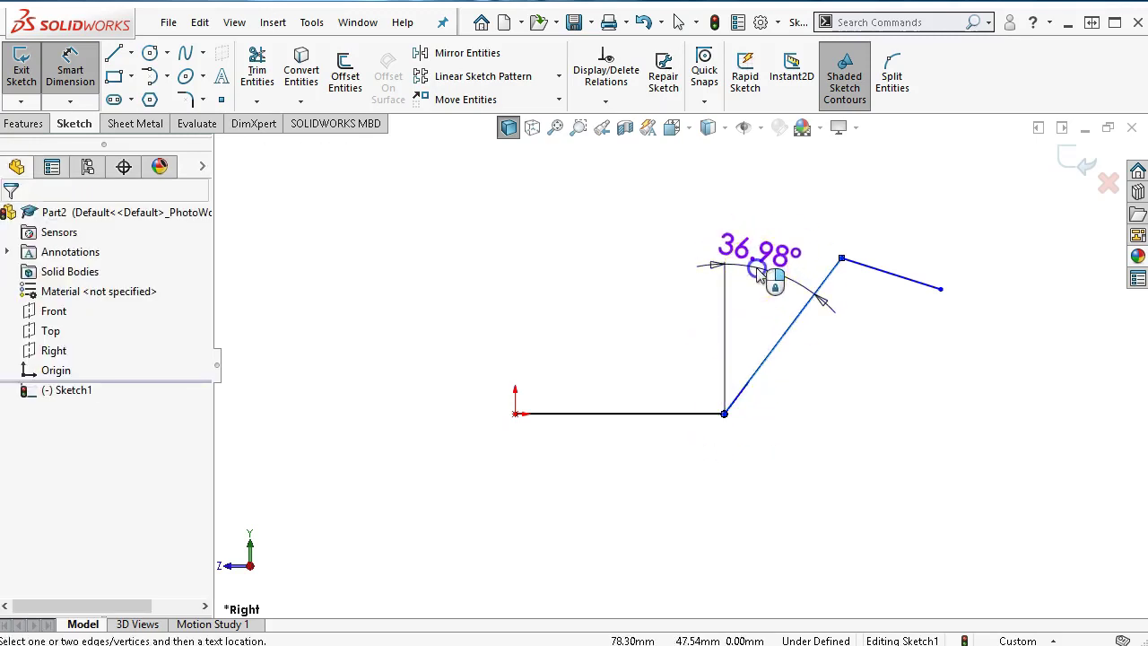
click(762, 267)
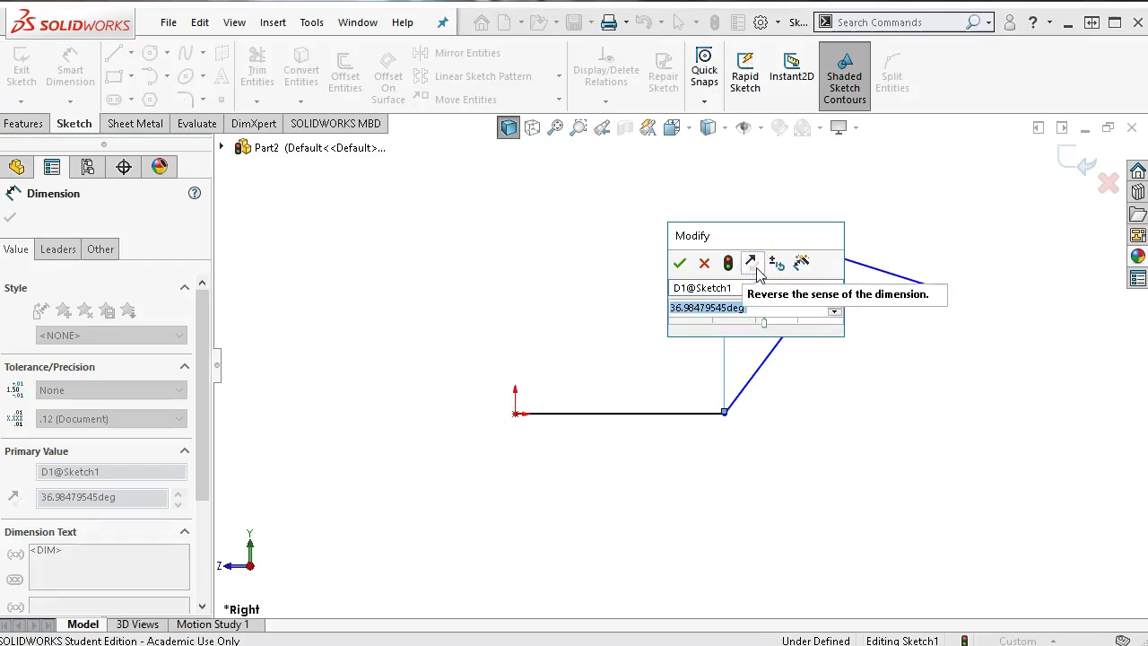
text(30)
key(Return)
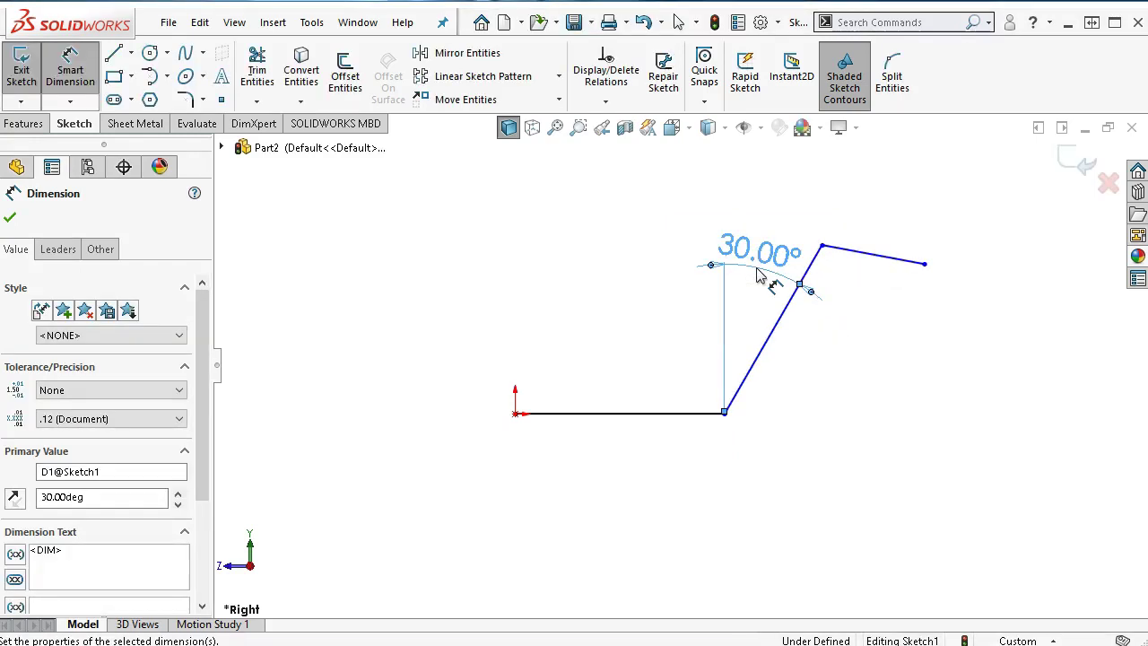
click(759, 276)
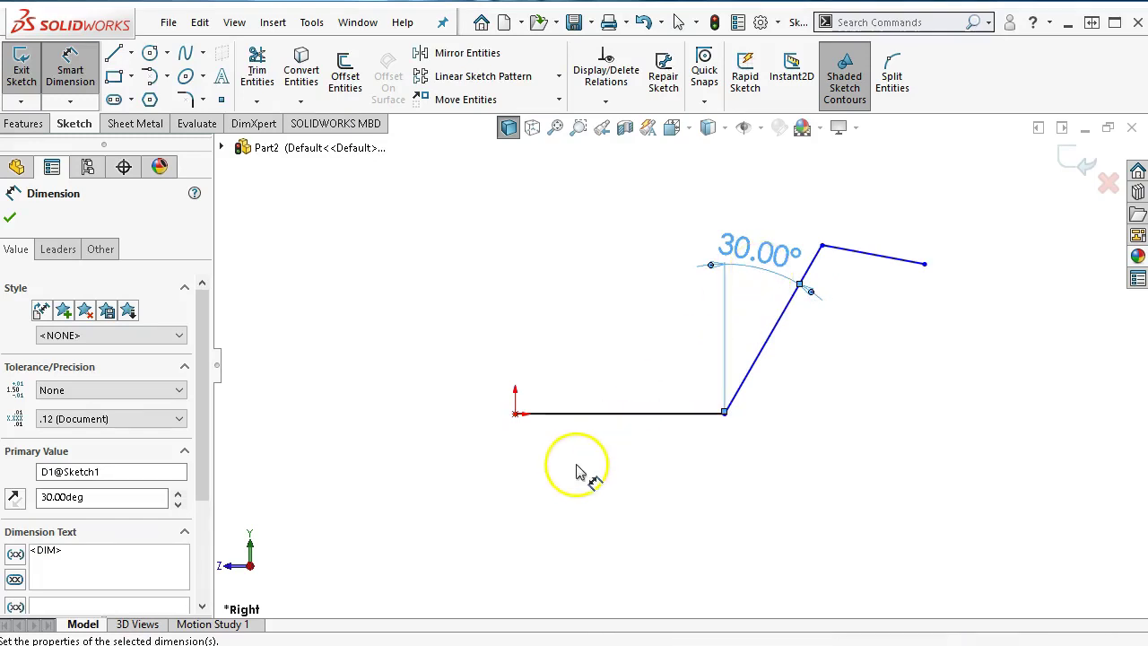
Dimension the horizontal base line's length as 40 mm.
click(601, 418)
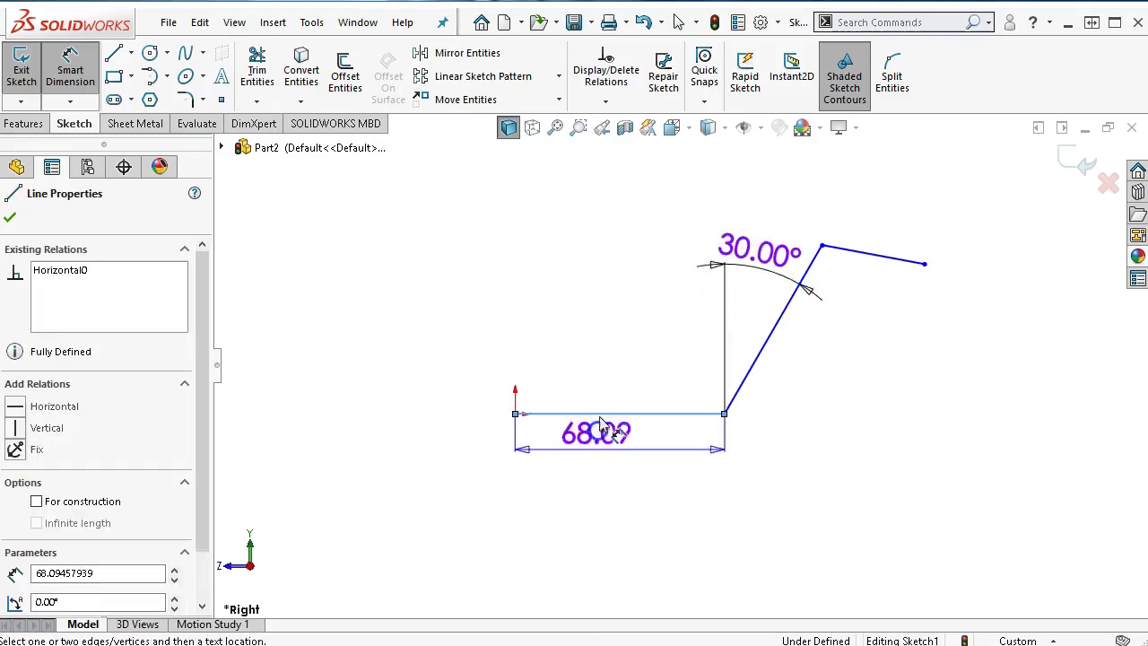
click(603, 472)
text(40)
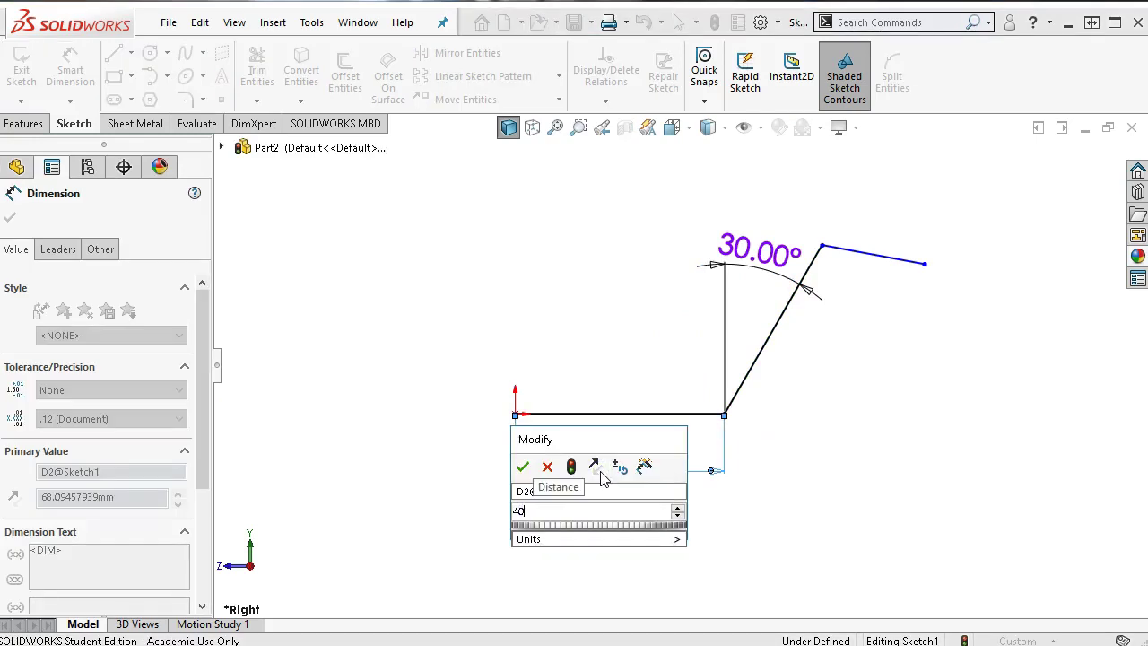
key(Return)
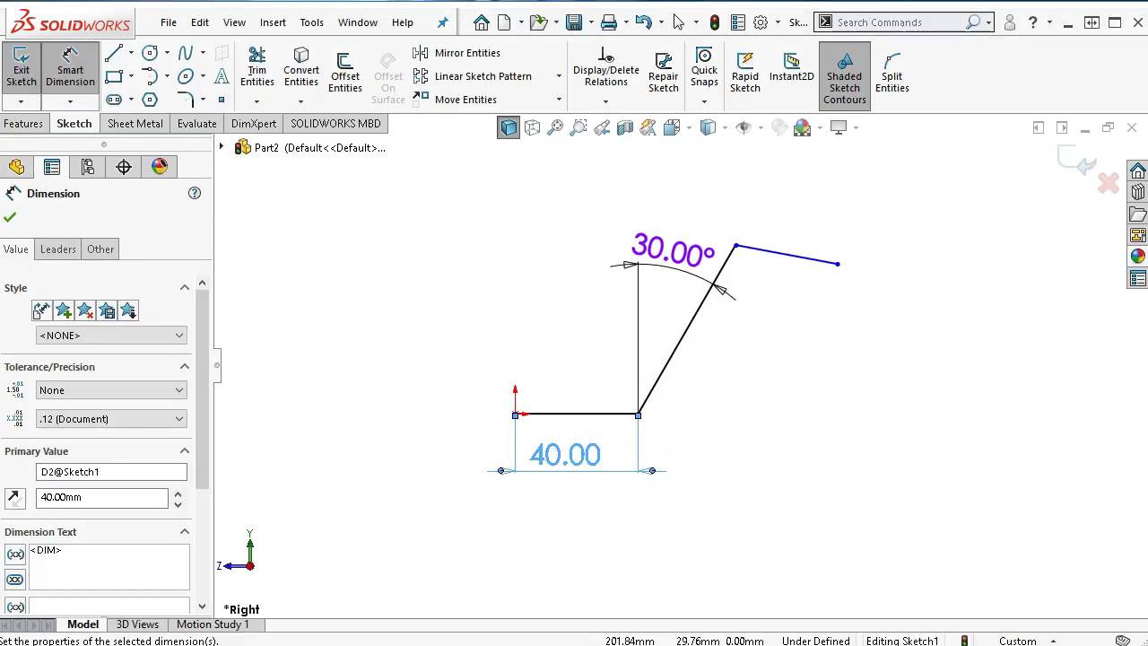
Check Figure P3-40 in the Kindle textbook, return to SOLIDWORKS and dimension the diagonal line's length as 50 mm.
key(alt+Tab)
drag(649, 160, 423, 90)
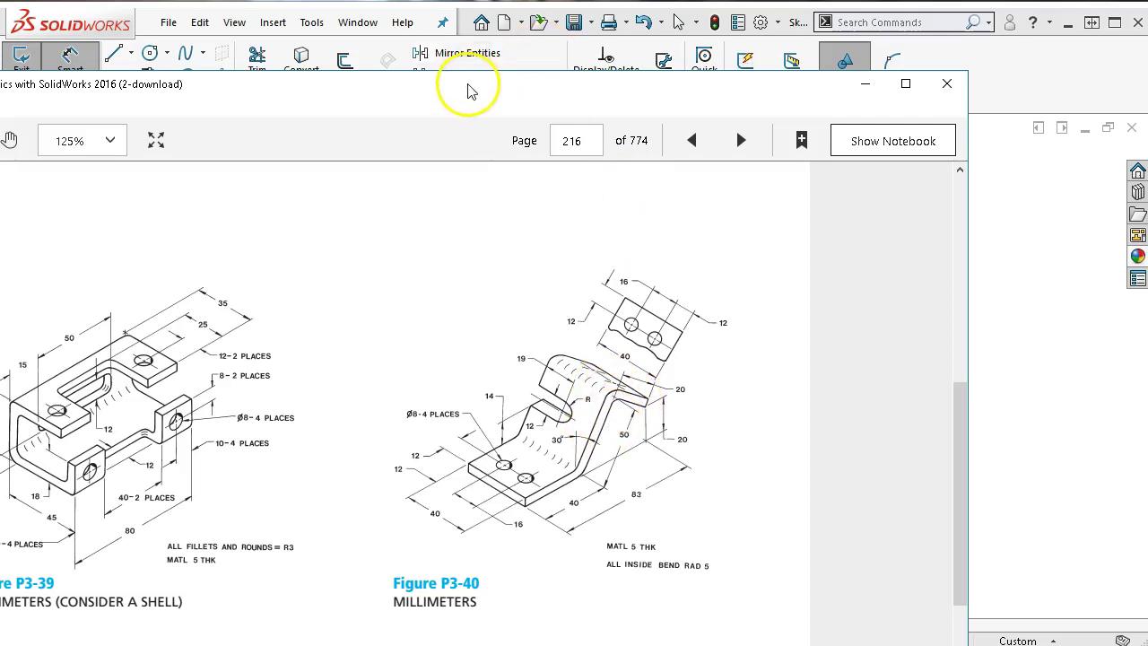
drag(470, 91, 834, 183)
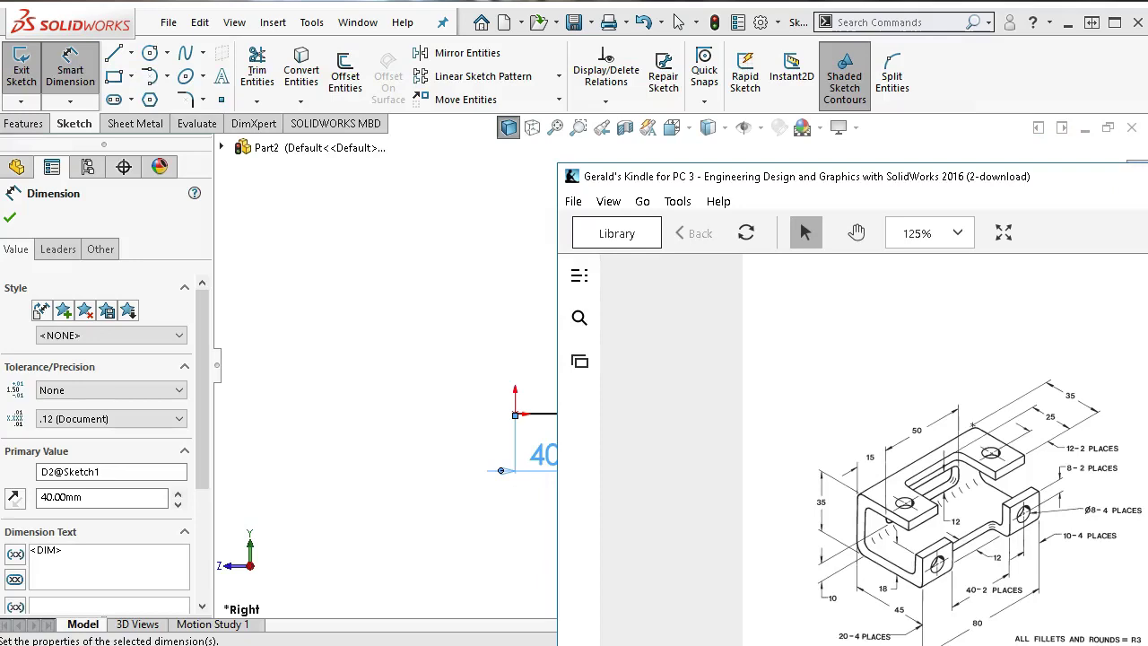
click(491, 341)
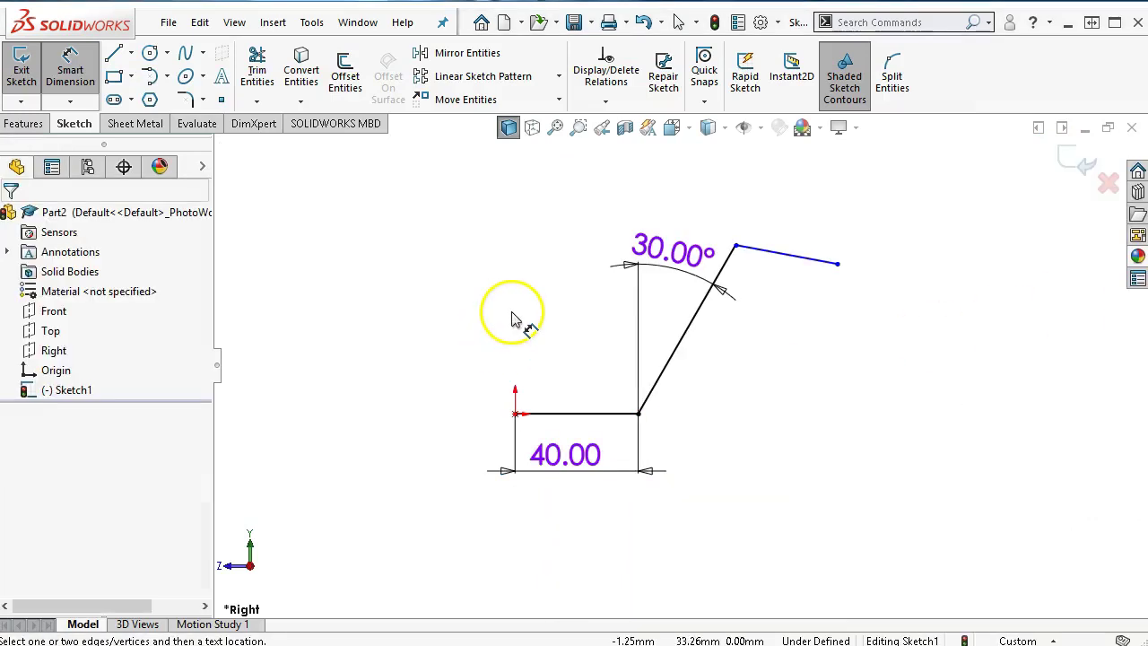
click(673, 356)
click(729, 383)
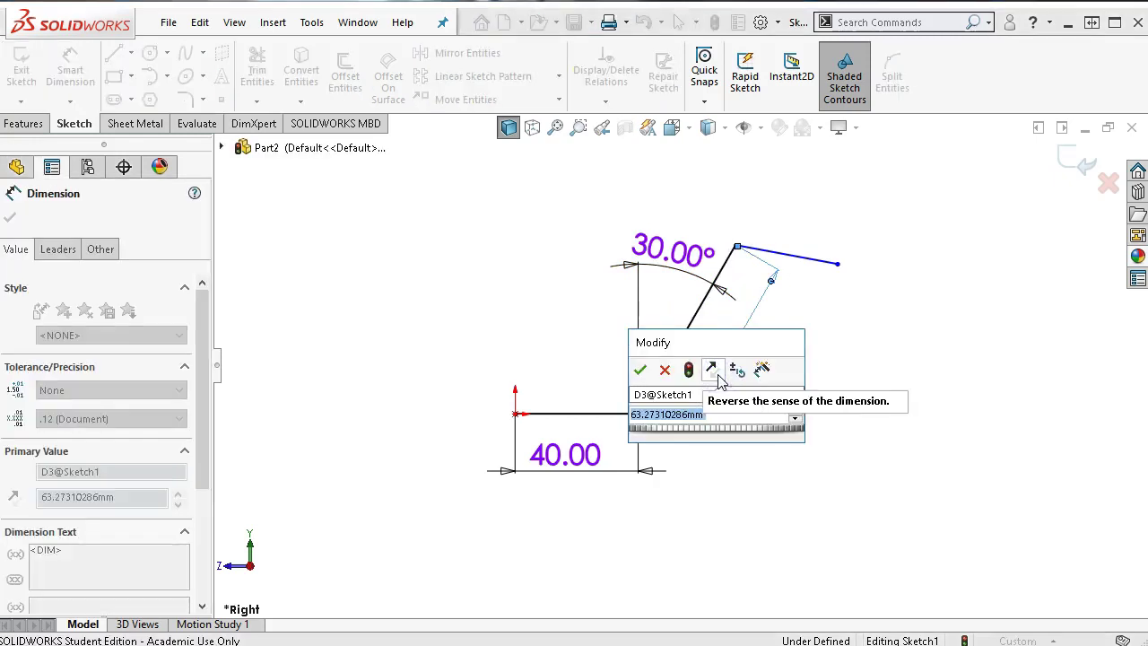
text(50)
key(Return)
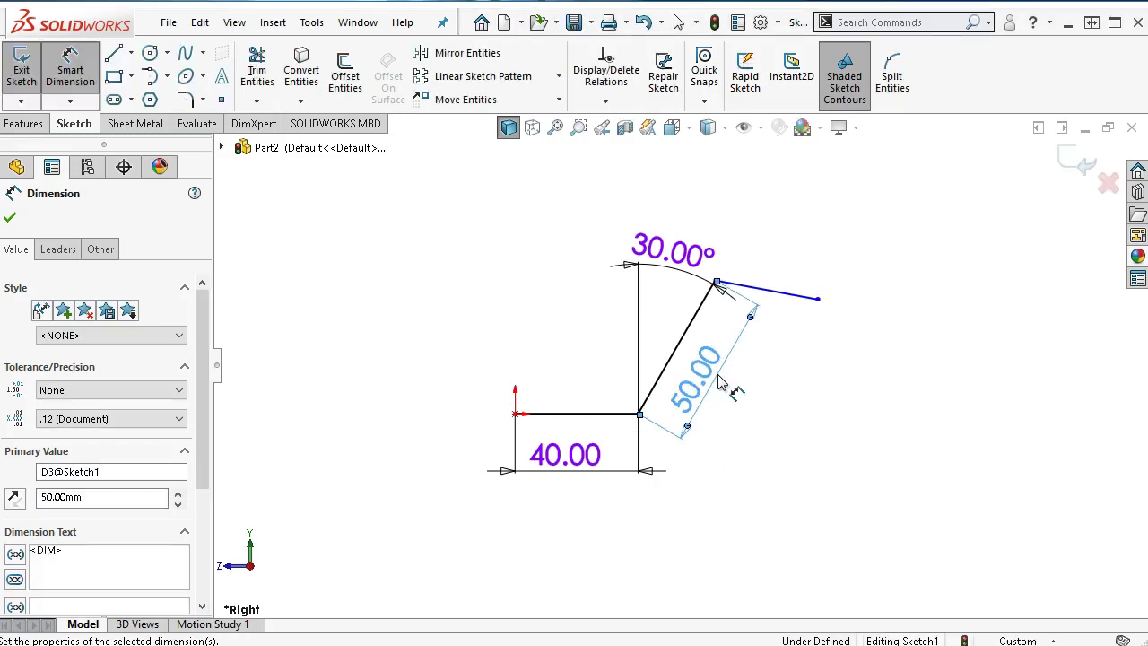
Dimension the short upper line along its own length as 20 mm.
click(781, 291)
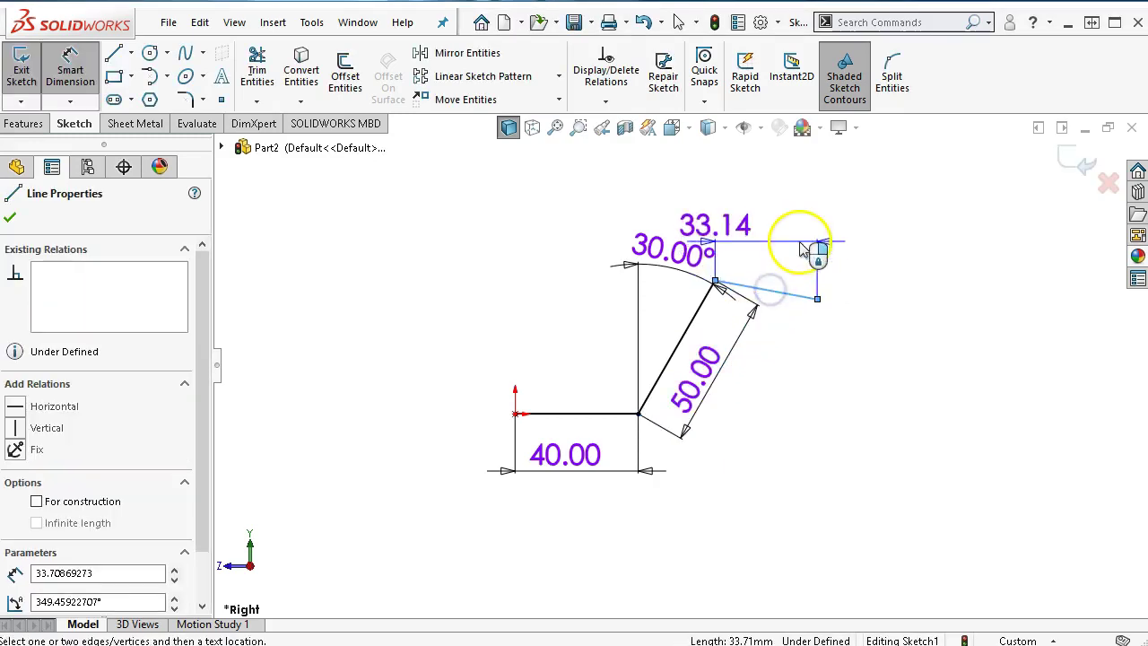
click(778, 291)
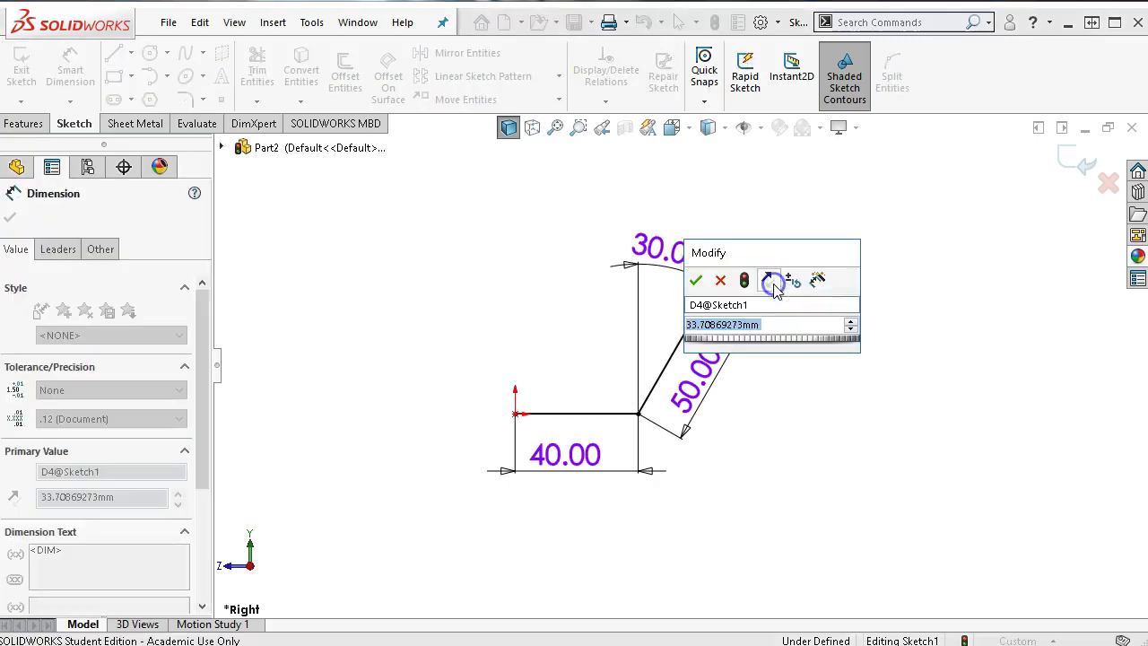
text(20)
key(Return)
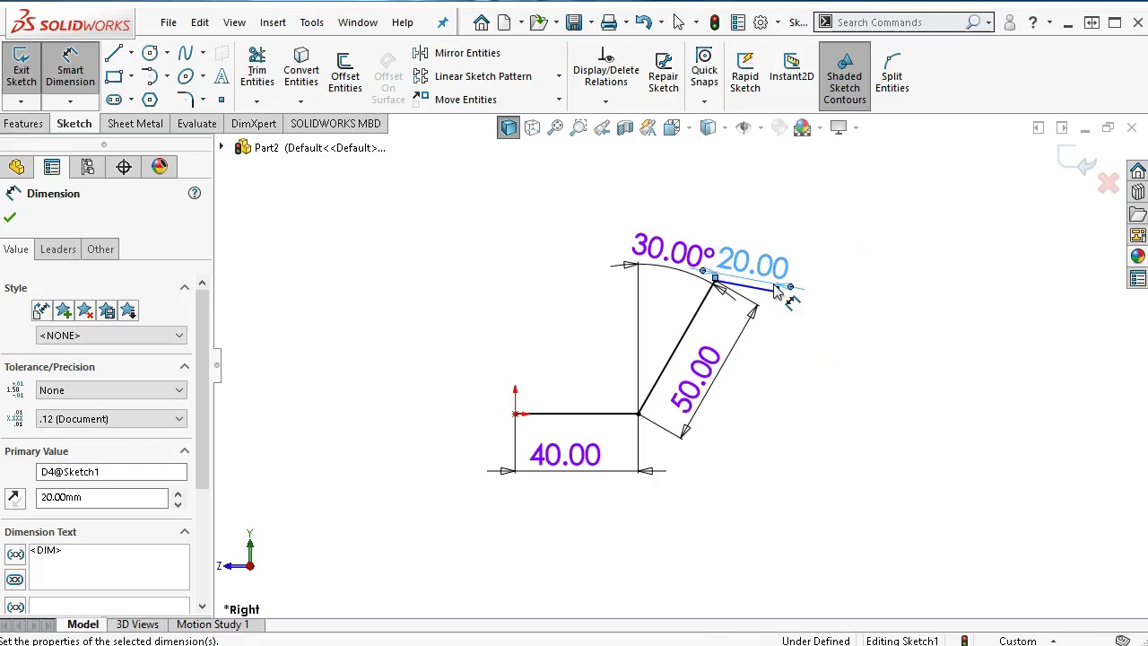
Try to dimension the vertical height from the horizontal base line to the short upper line's free end, and undo the attempt.
click(709, 405)
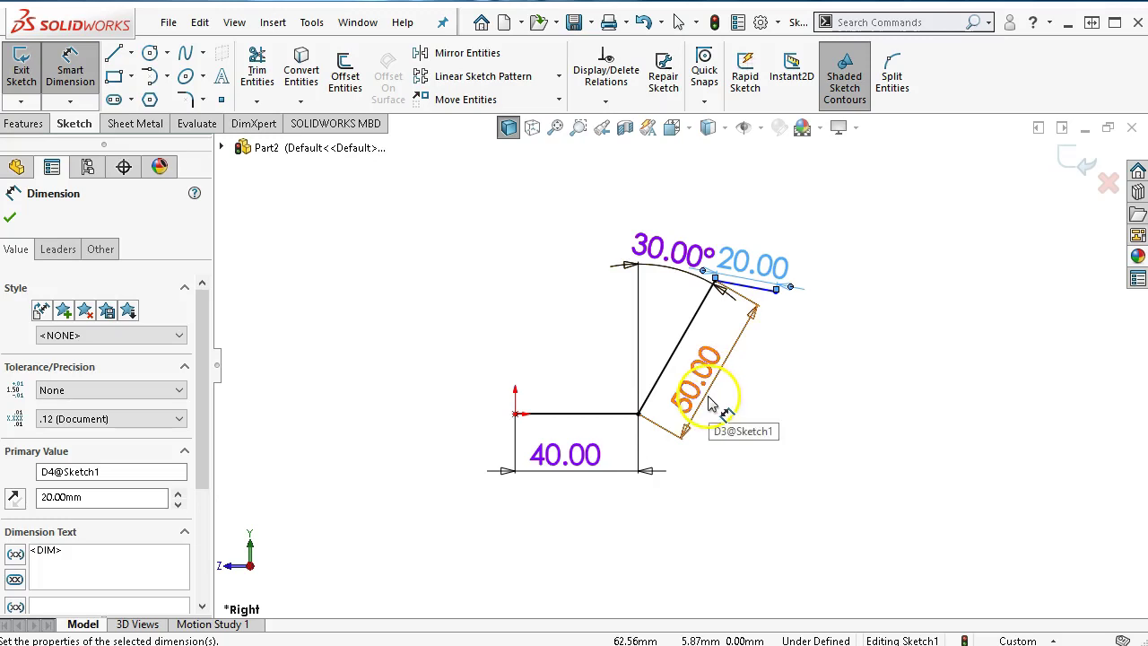
click(619, 415)
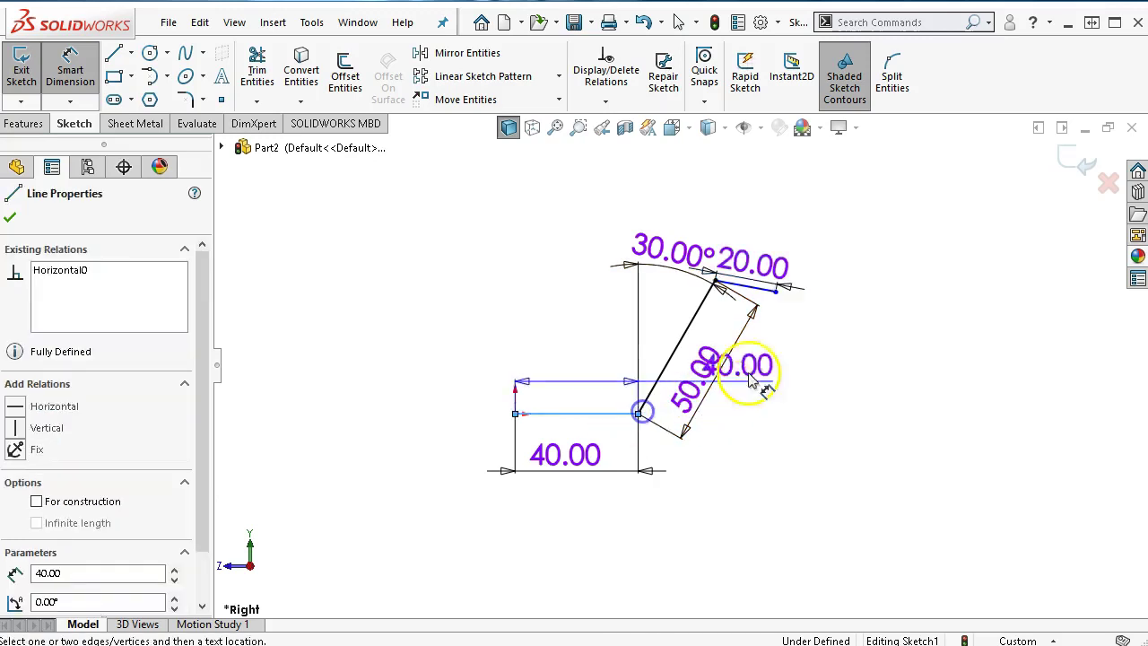
click(783, 313)
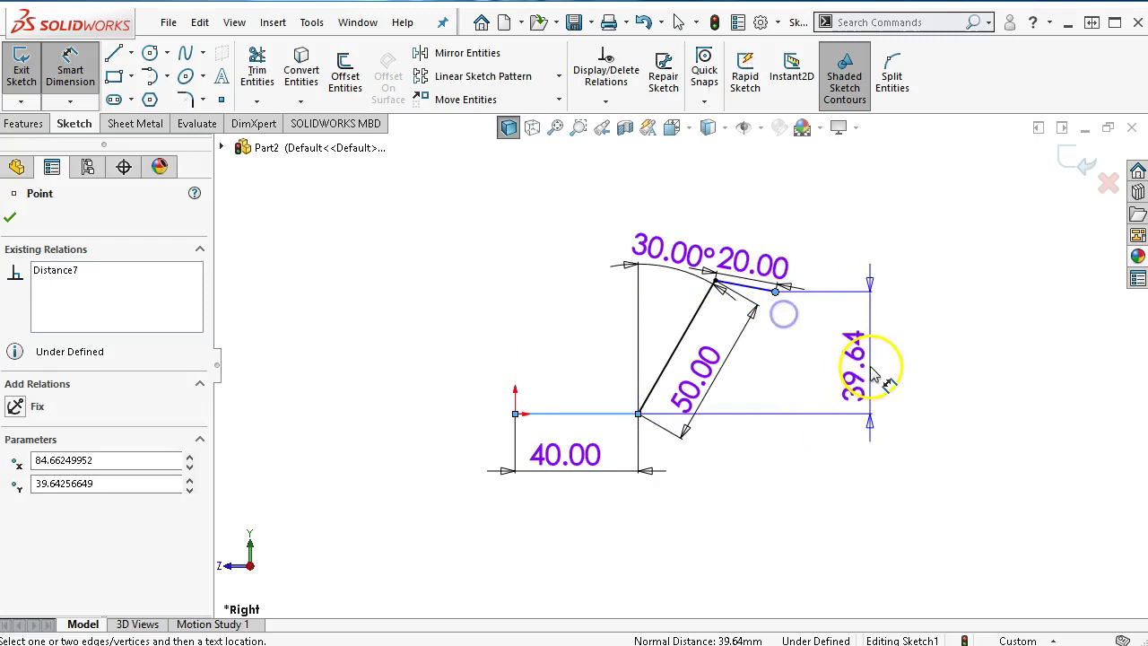
click(875, 375)
key(Return)
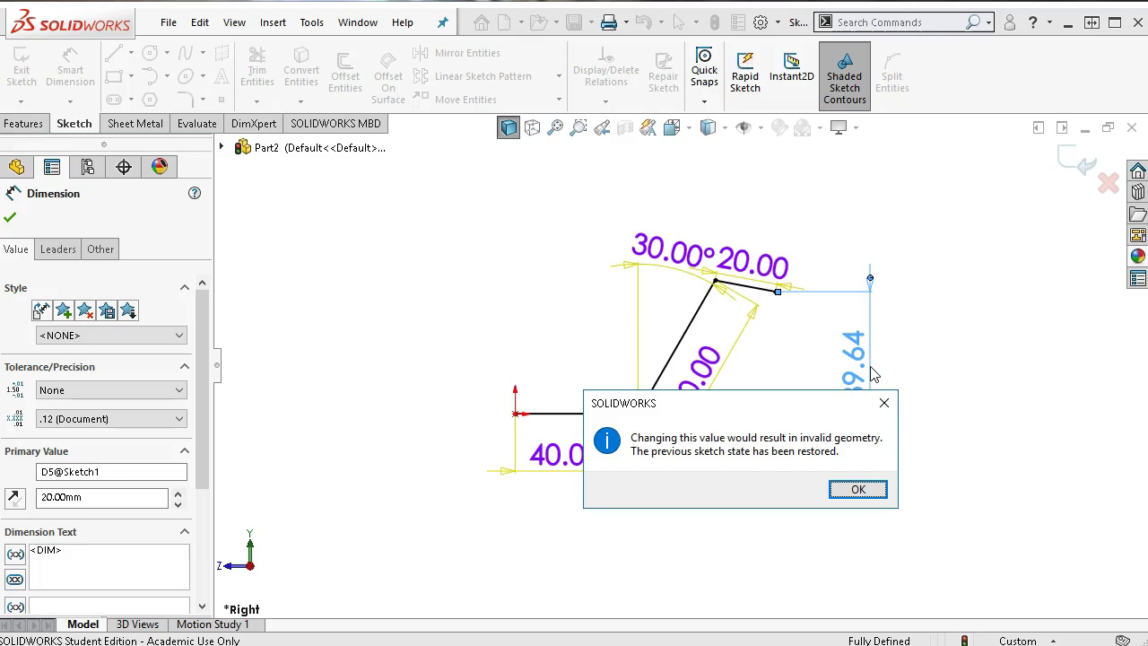
click(857, 490)
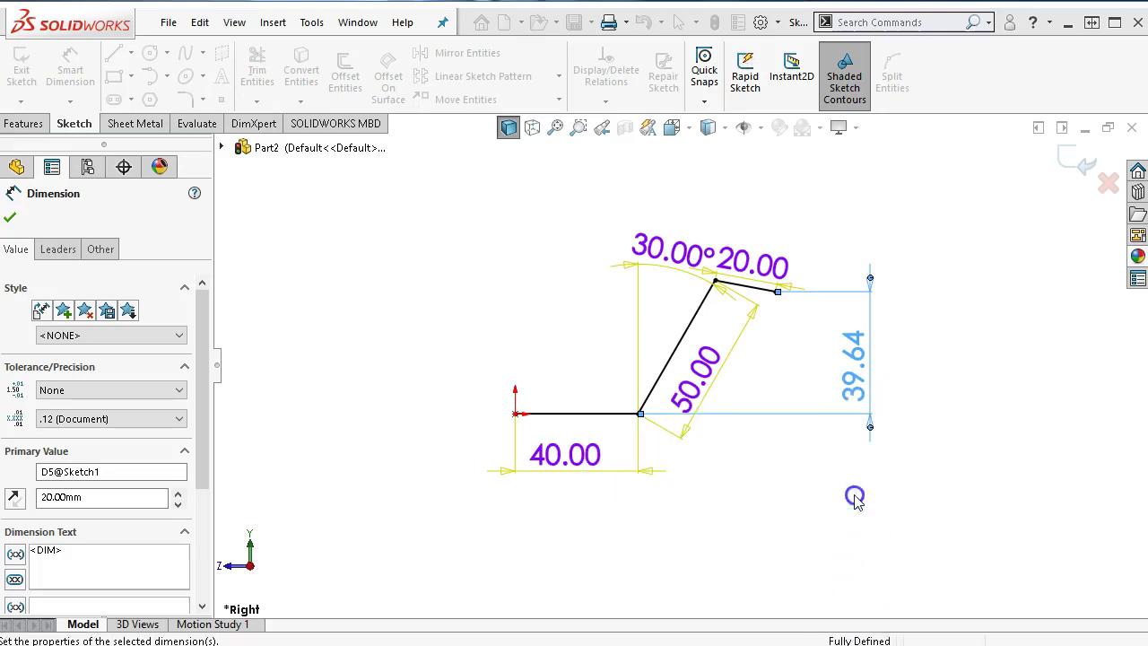
click(928, 412)
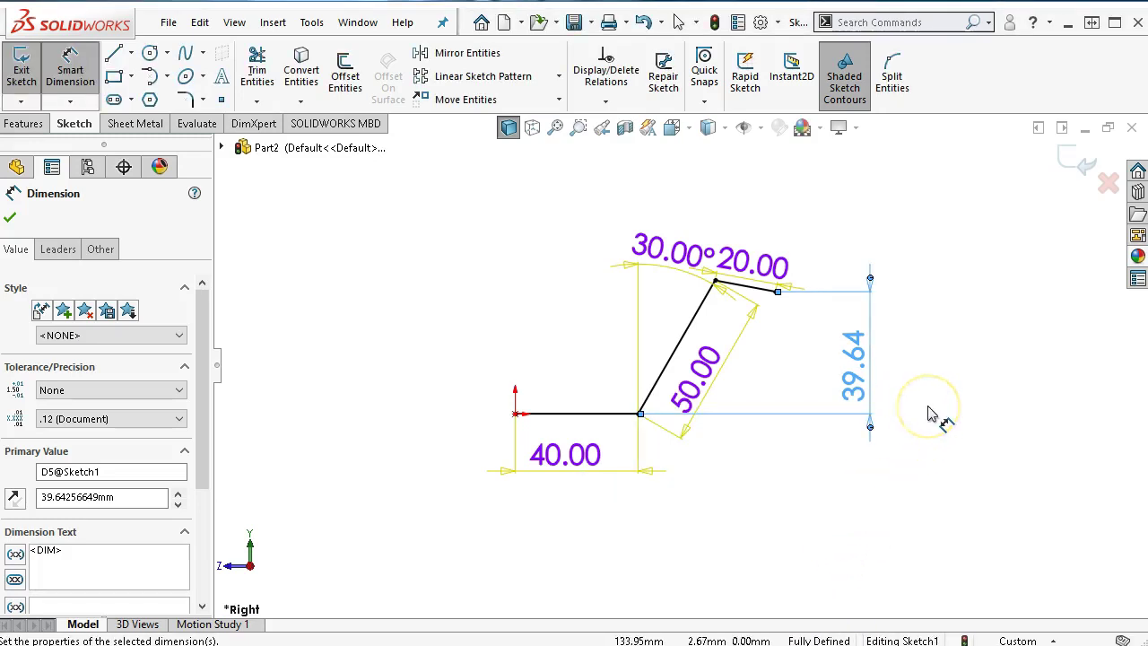
key(ctrl+z)
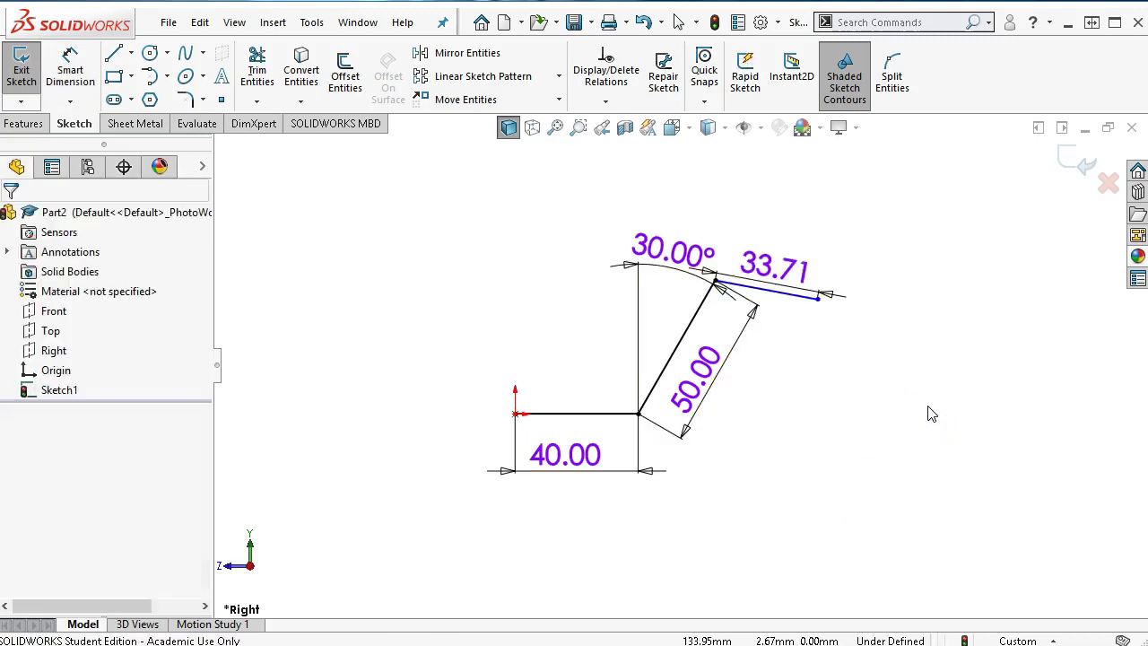
Set the short upper line's length to 20 mm and move its free end down to about 34 mm above the origin.
double_click(773, 266)
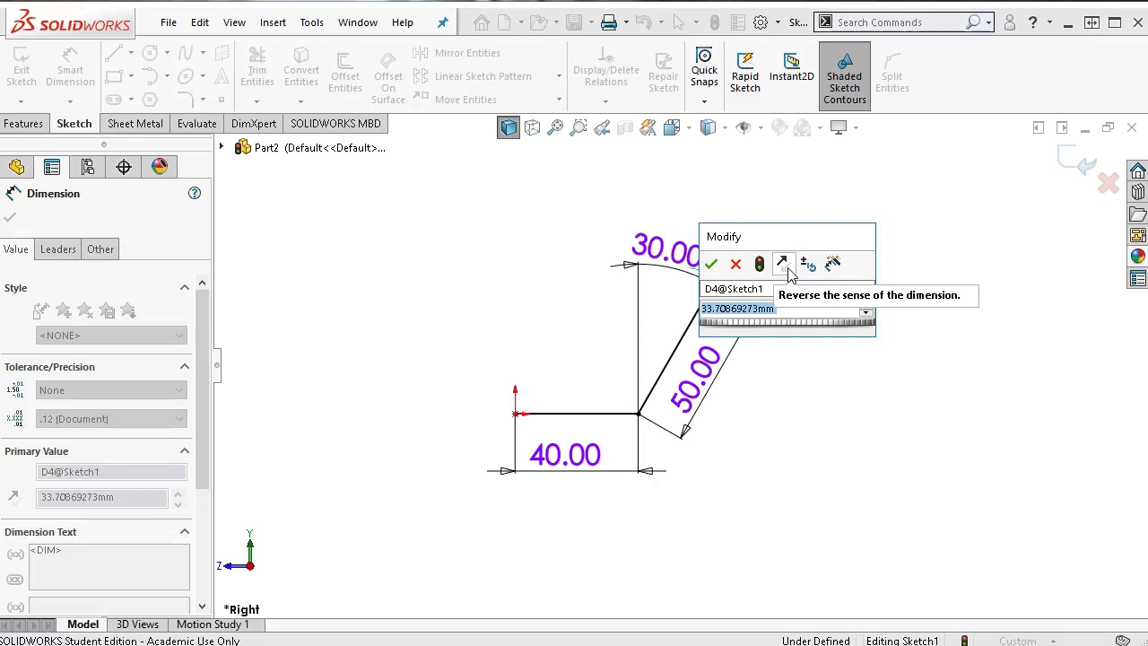
text(20)
key(Return)
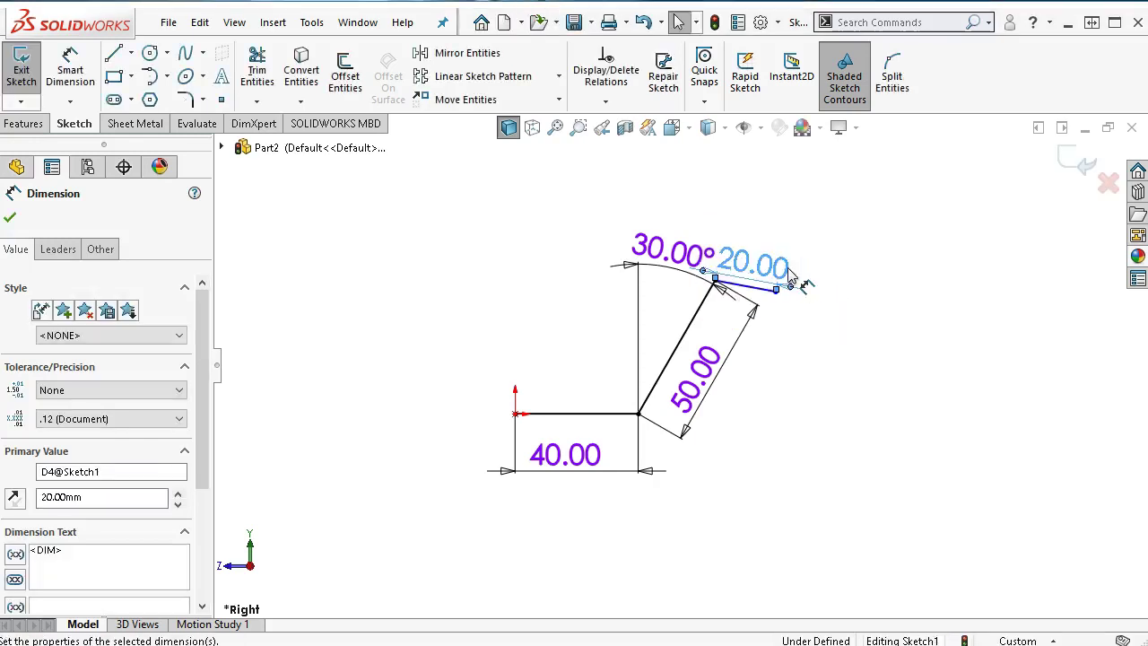
right_click(810, 351)
click(784, 351)
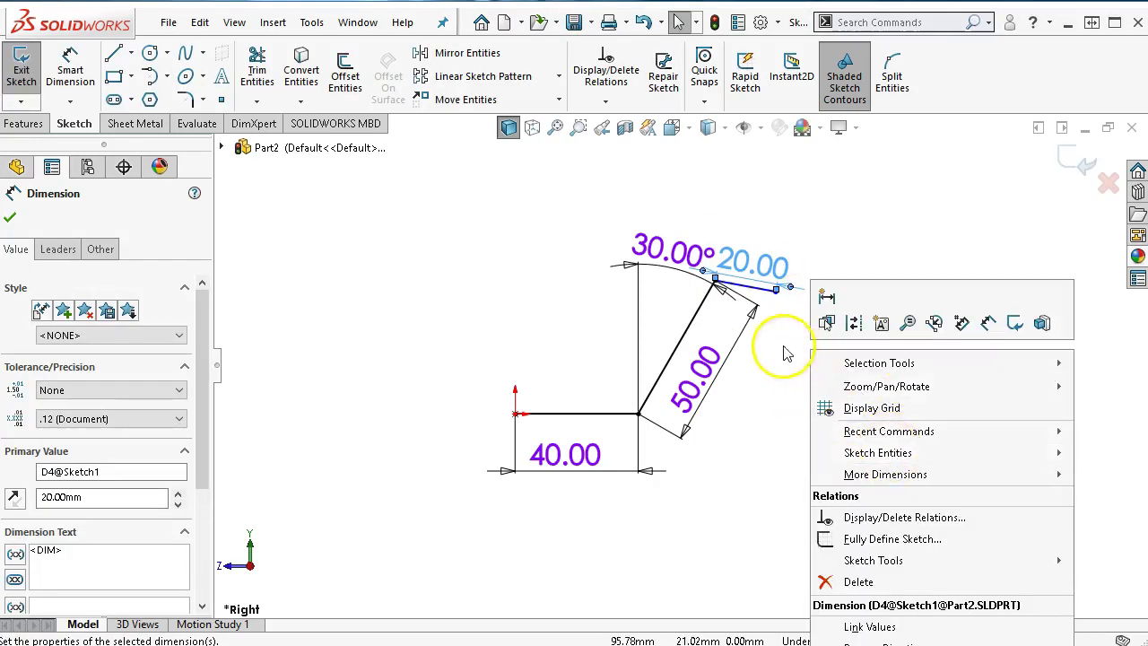
mouse_move(776, 292)
mouse_down()
mouse_move(773, 348)
mouse_move(802, 326)
mouse_up()
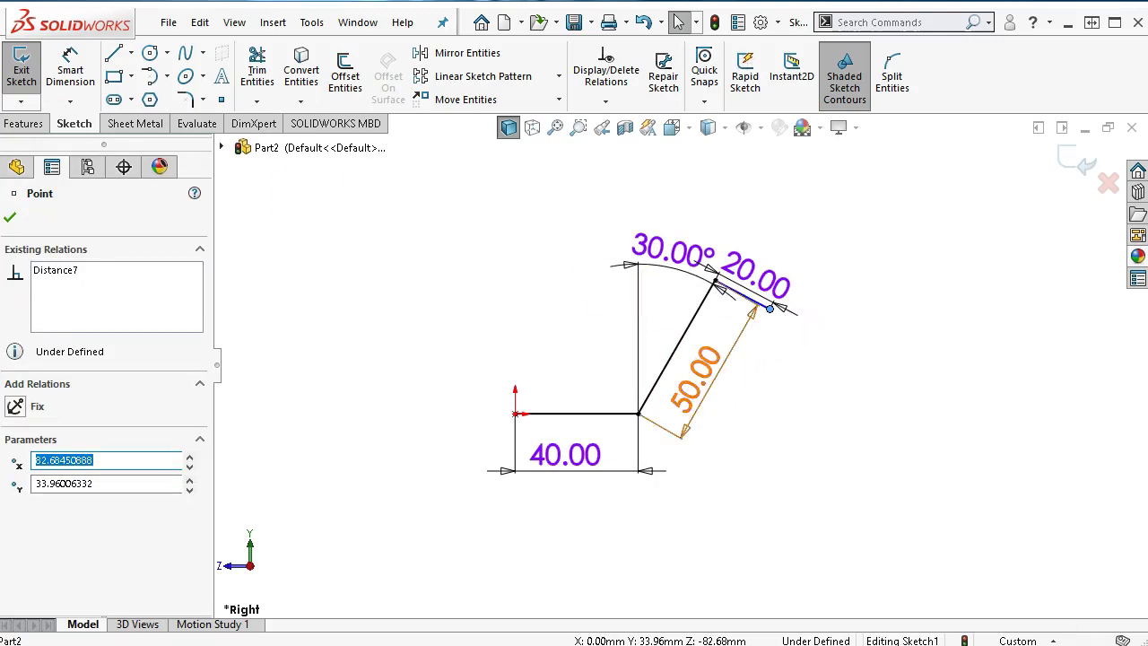
Dimension the overall horizontal distance from the origin to the short upper line's free end as 83 mm.
click(70, 71)
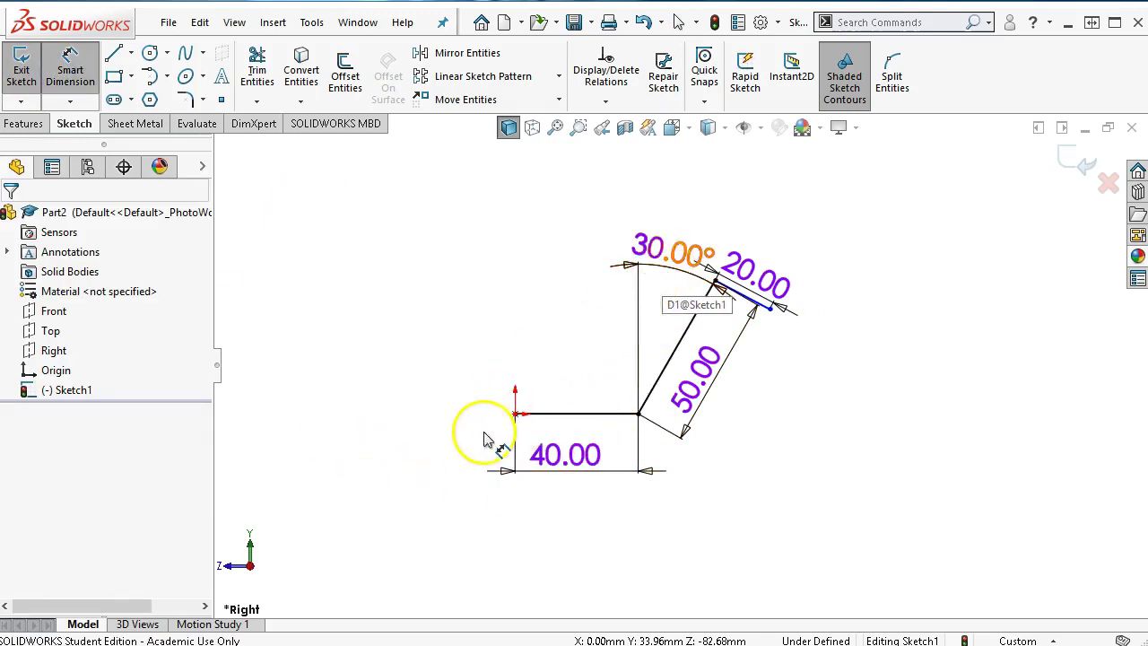
click(515, 413)
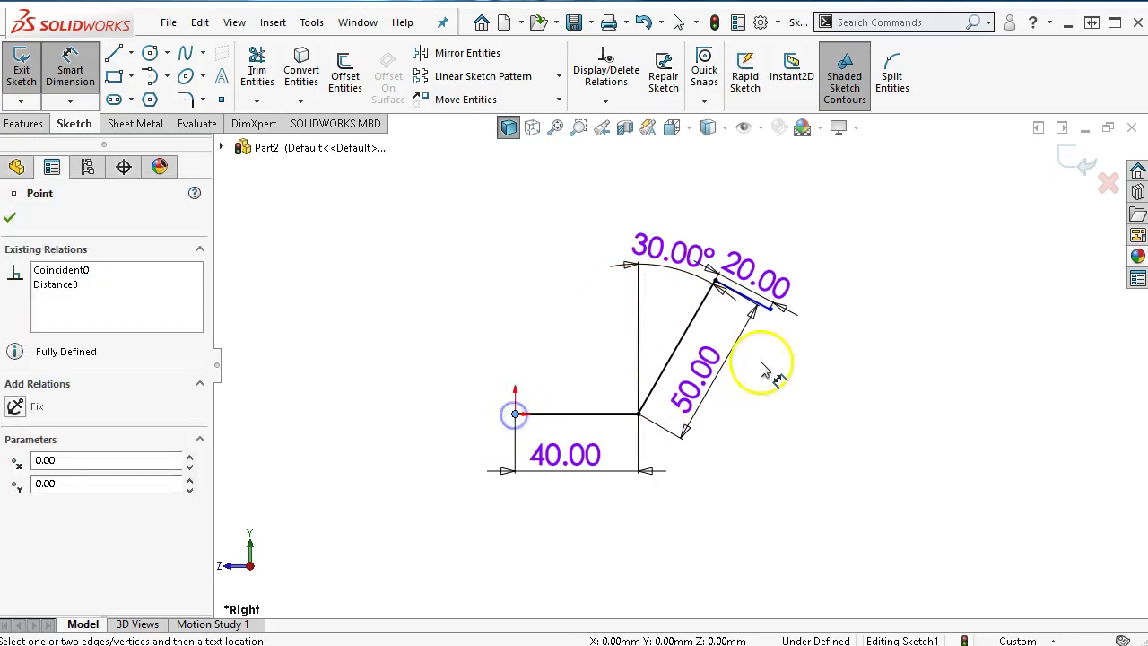
click(770, 308)
click(668, 531)
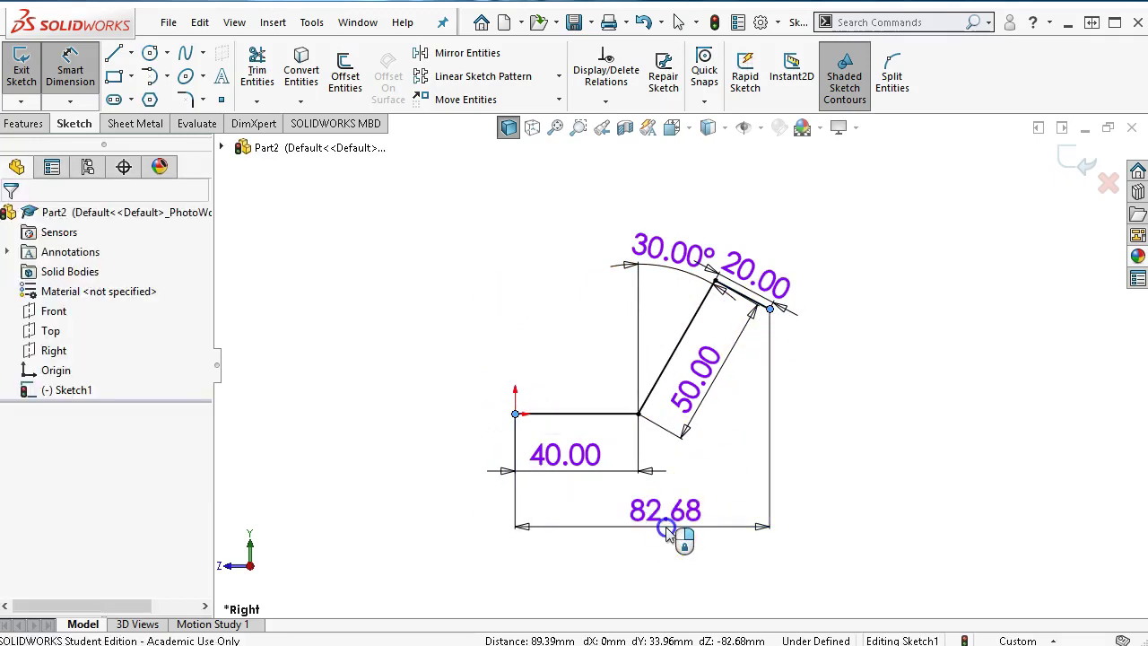
text(83)
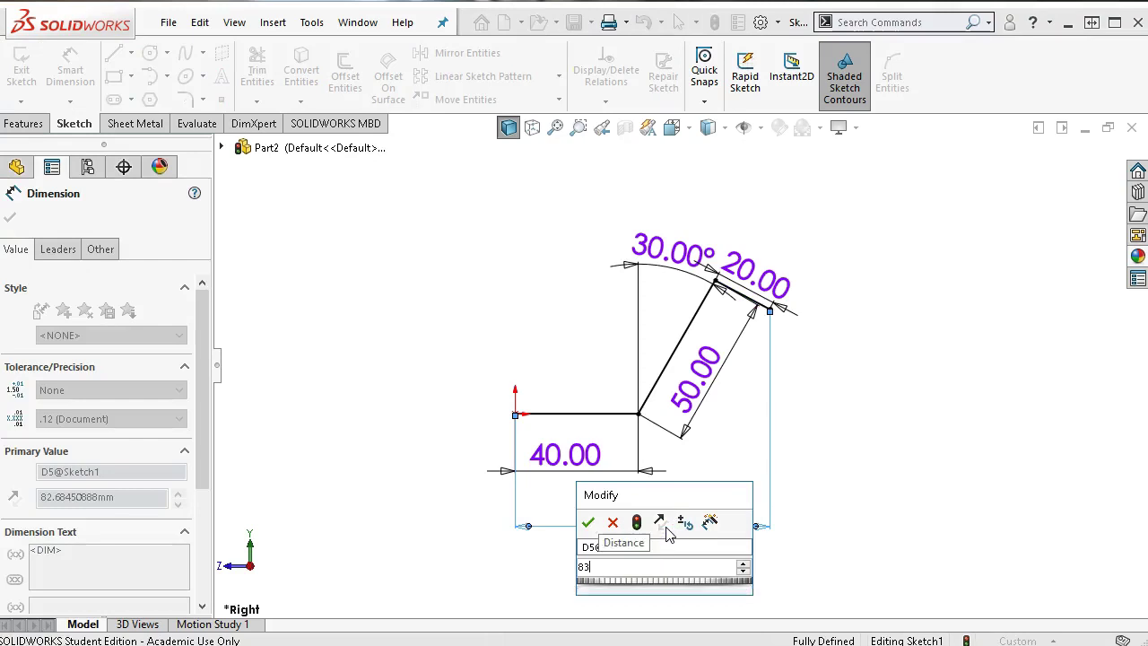
key(Return)
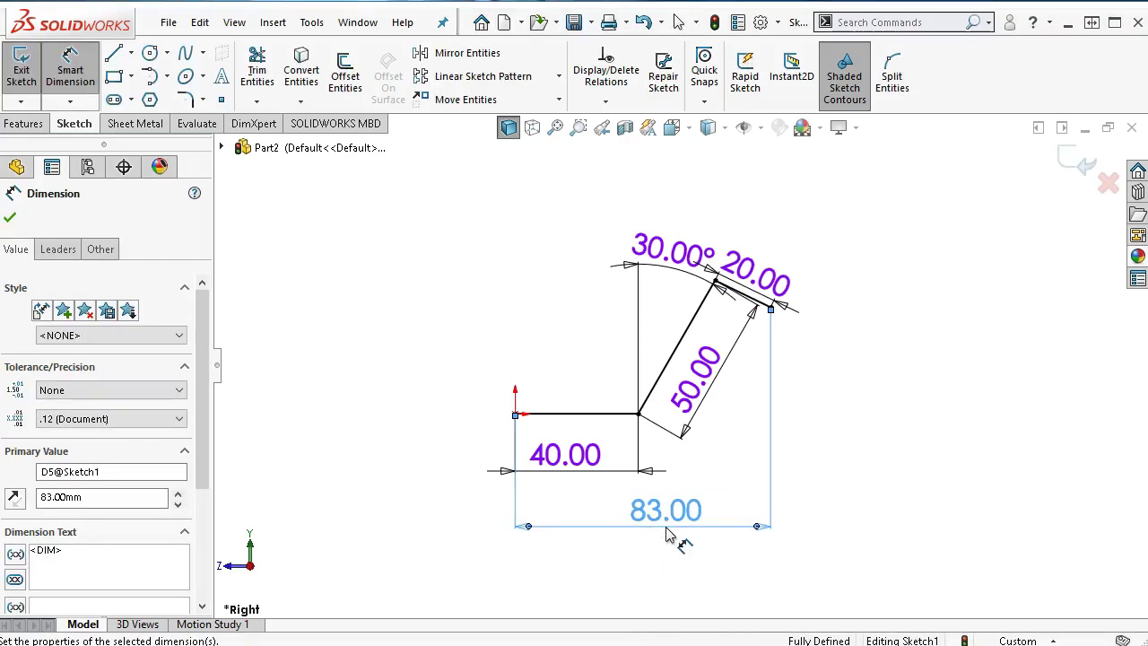
Add a driven dimension for the vertical height from the base line to the short upper line's free end.
click(619, 416)
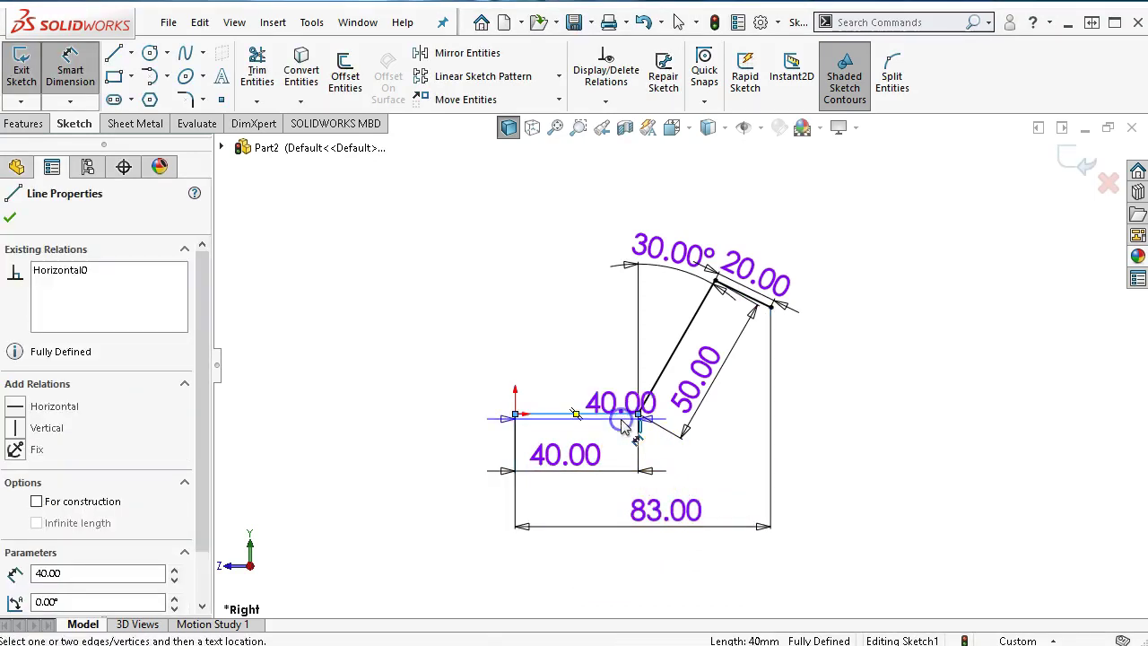
click(772, 309)
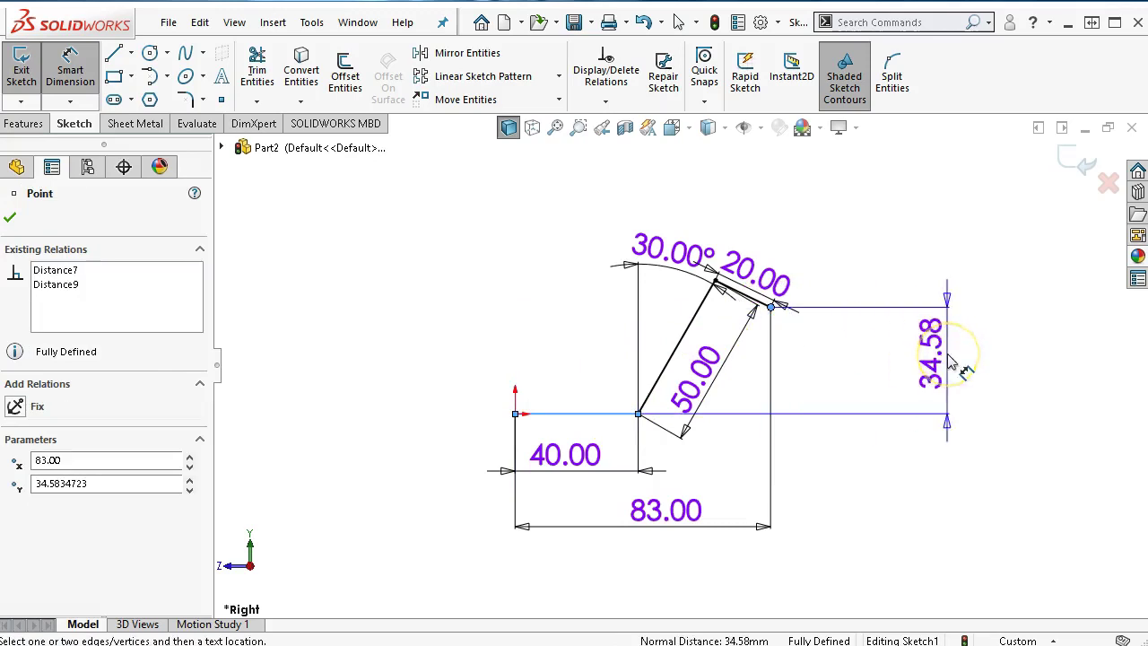
click(954, 363)
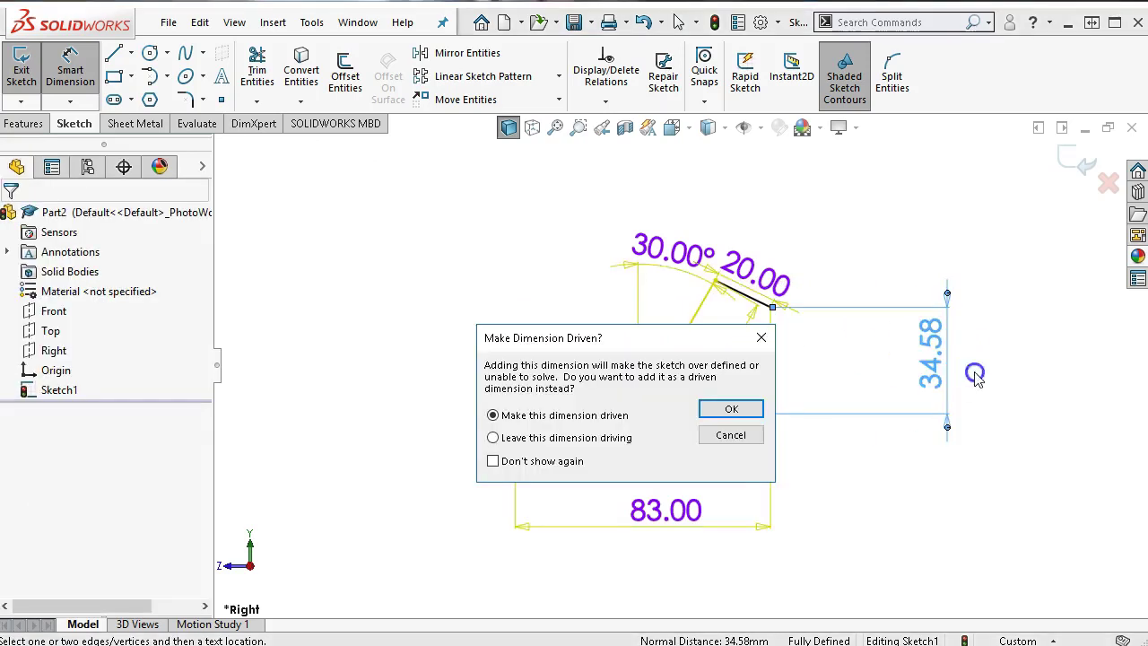
click(736, 409)
click(951, 498)
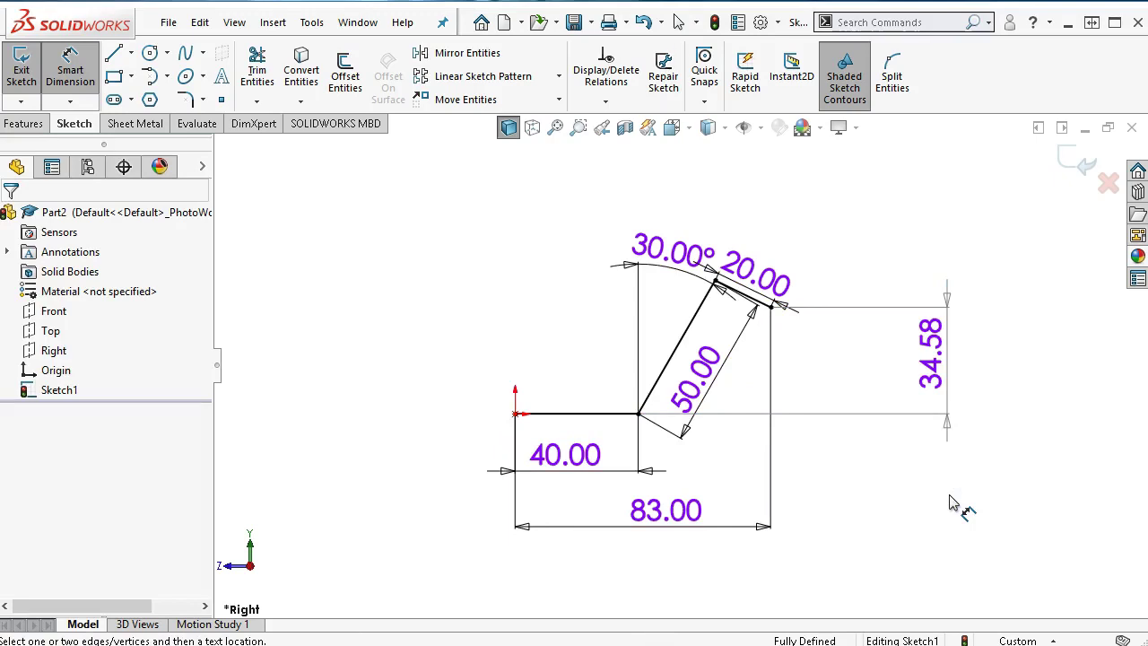
click(884, 435)
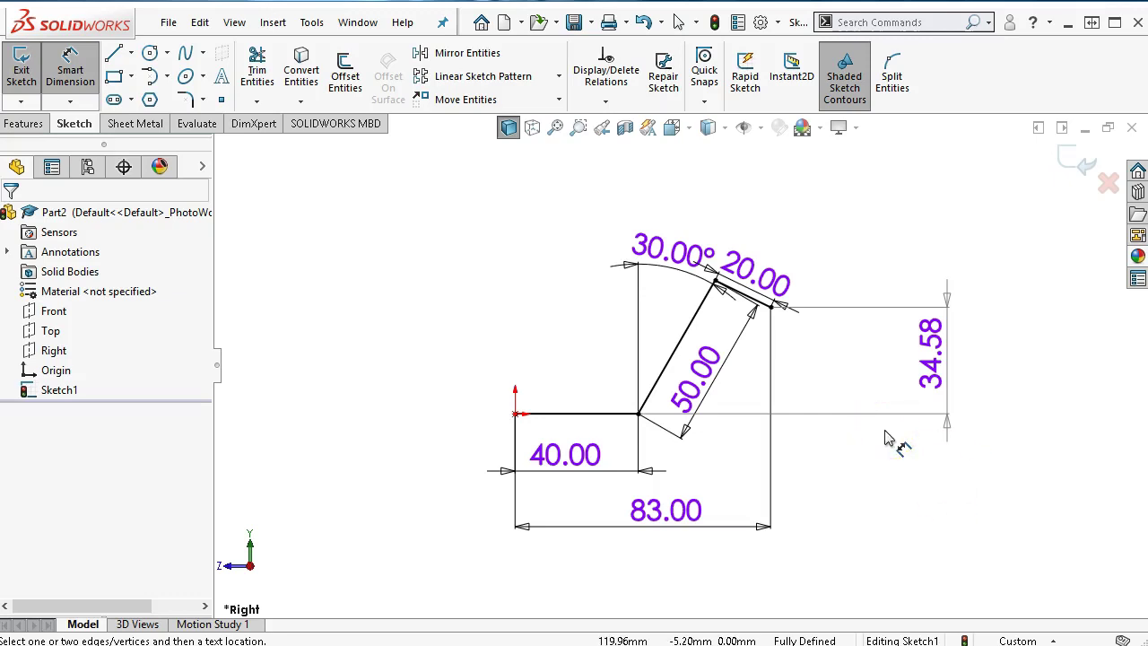
right_click(870, 223)
click(915, 279)
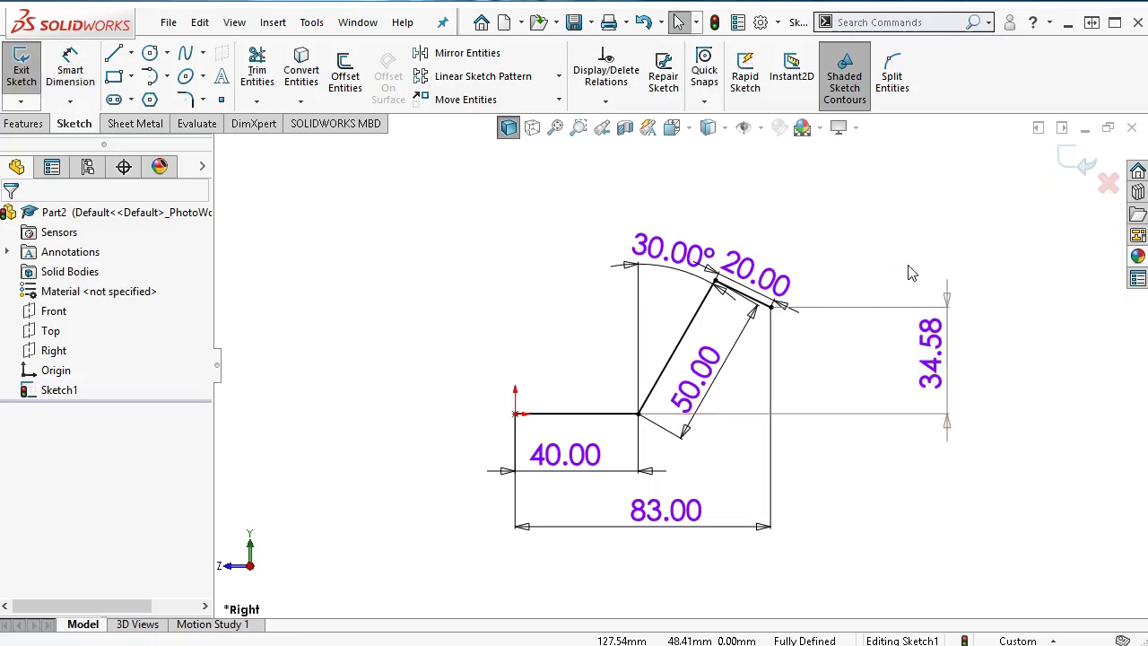
Move the 20 mm length and 30° angle dimension labels farther away from the profile lines.
drag(795, 260, 811, 220)
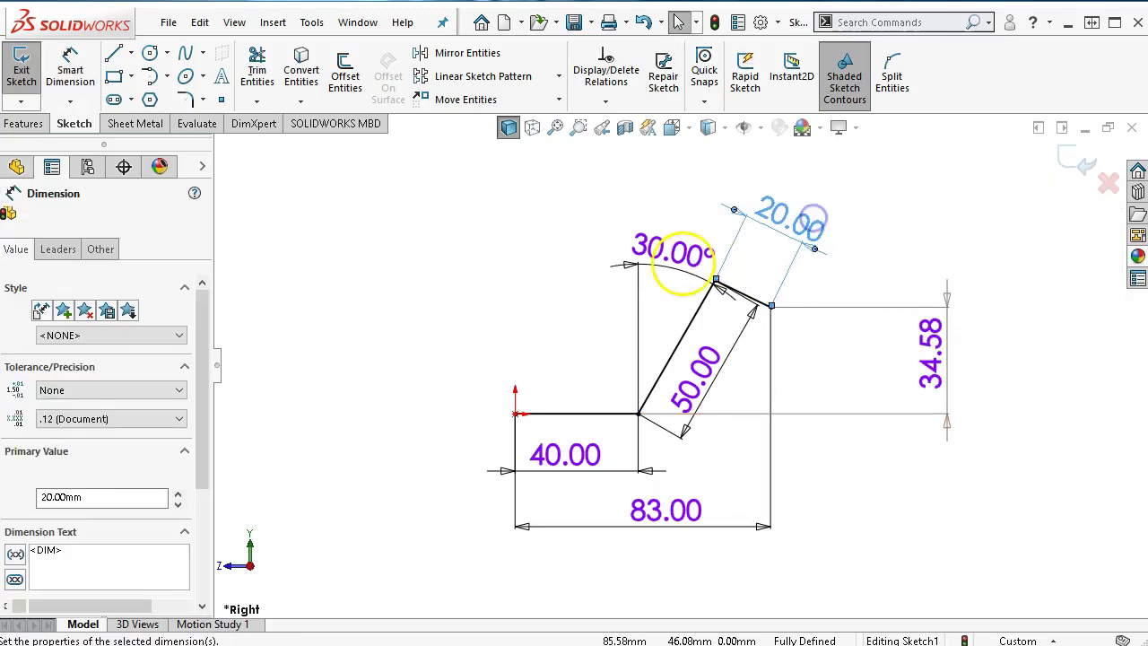
drag(677, 255, 654, 235)
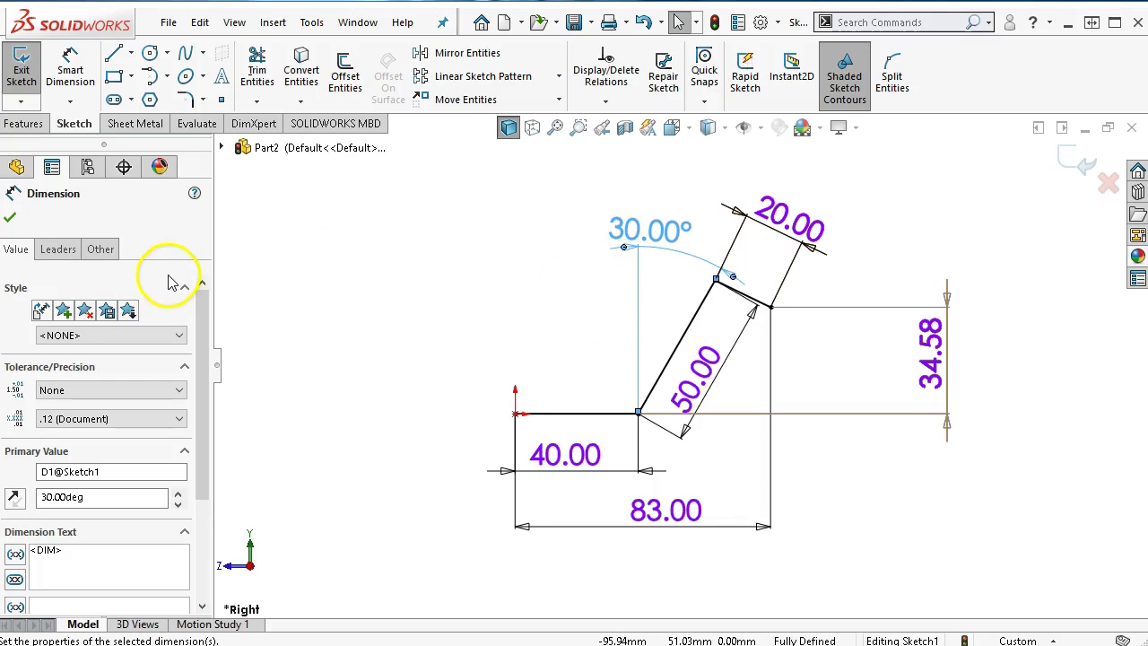
Start a sheet-metal Base Flange from the profile sketch with a Mid Plane depth of 40 mm.
click(128, 128)
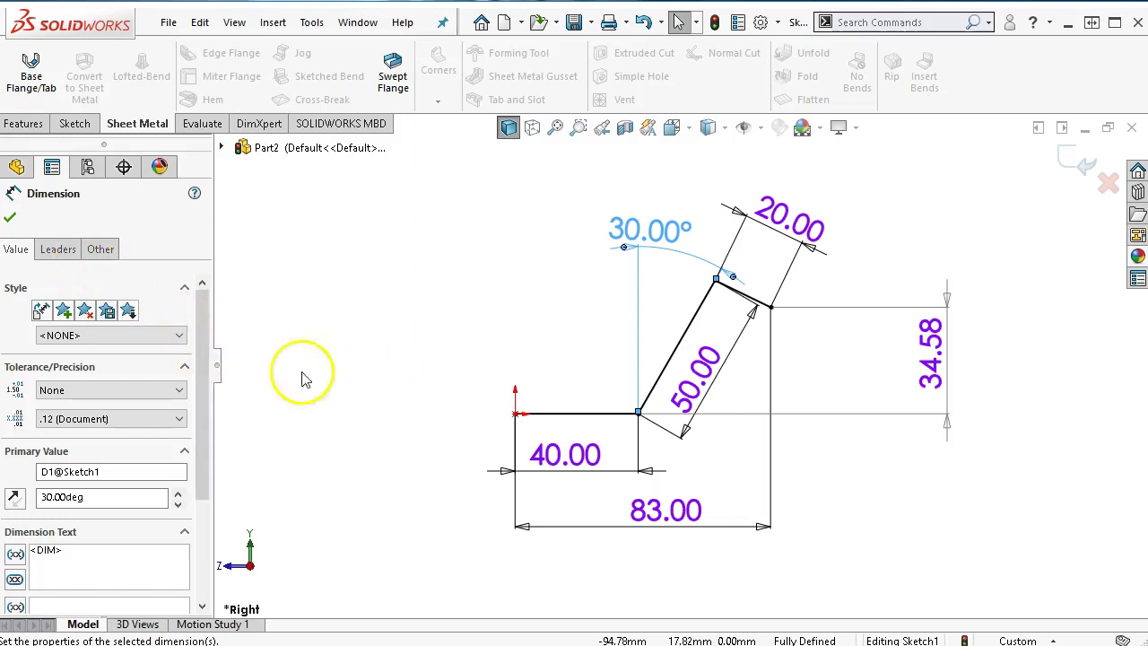
click(364, 401)
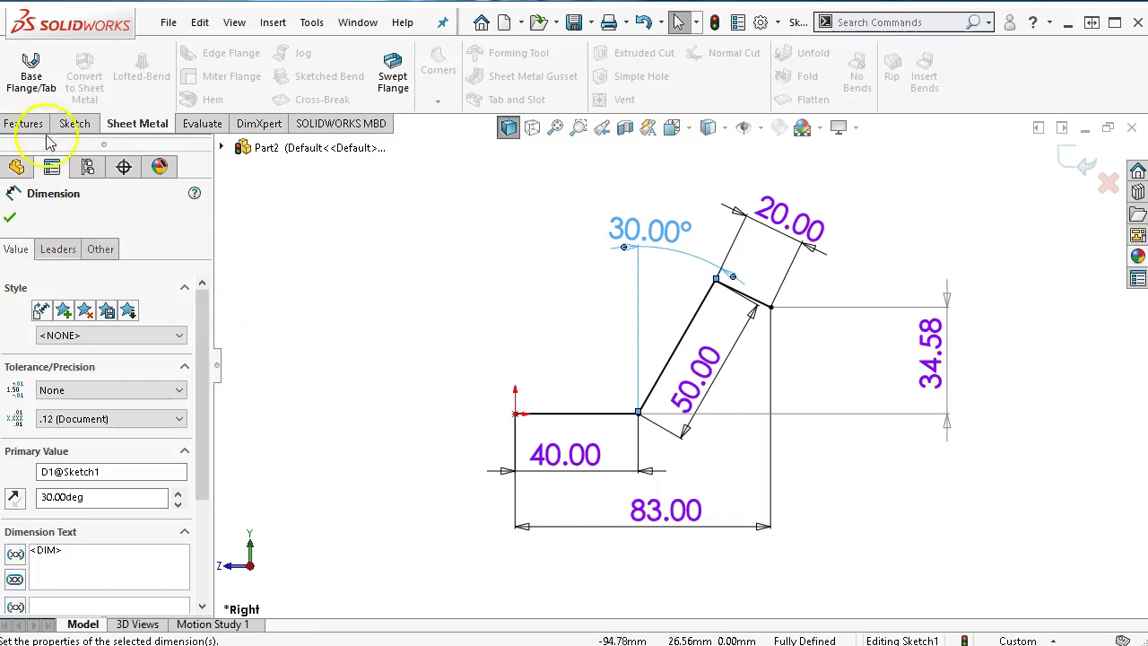
click(49, 85)
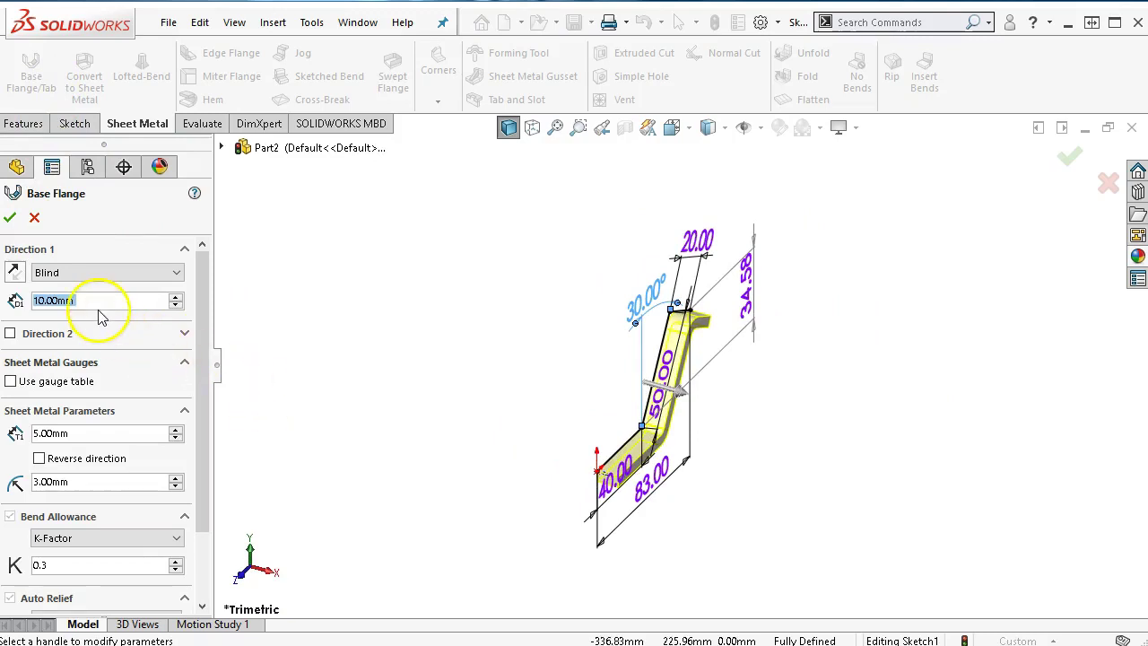
click(107, 272)
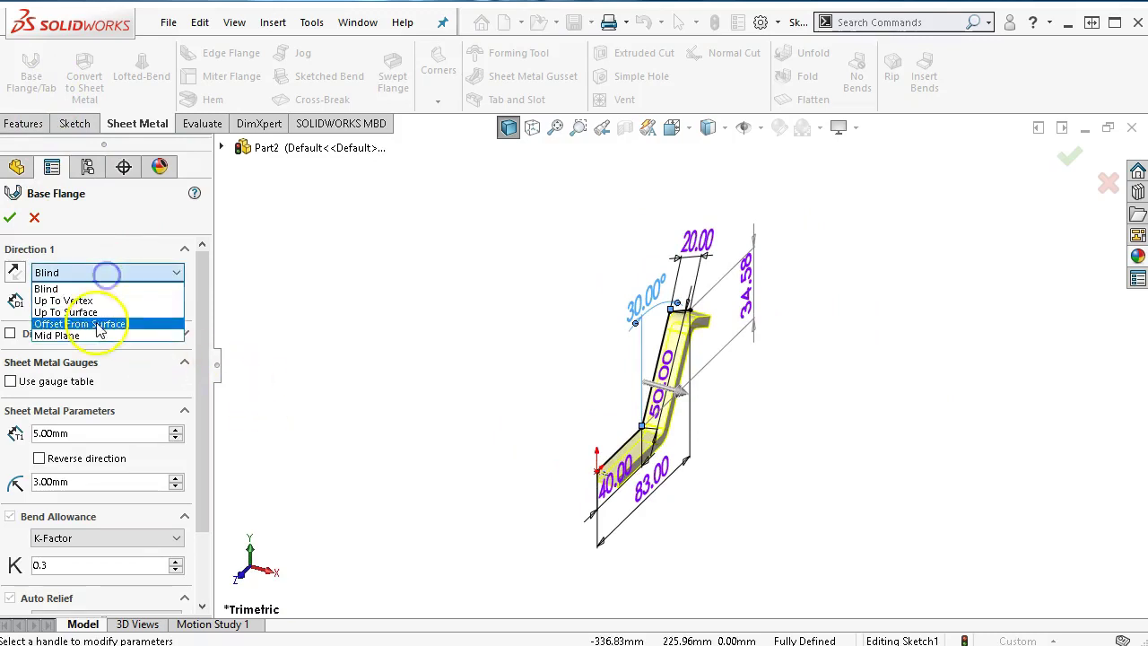
click(97, 336)
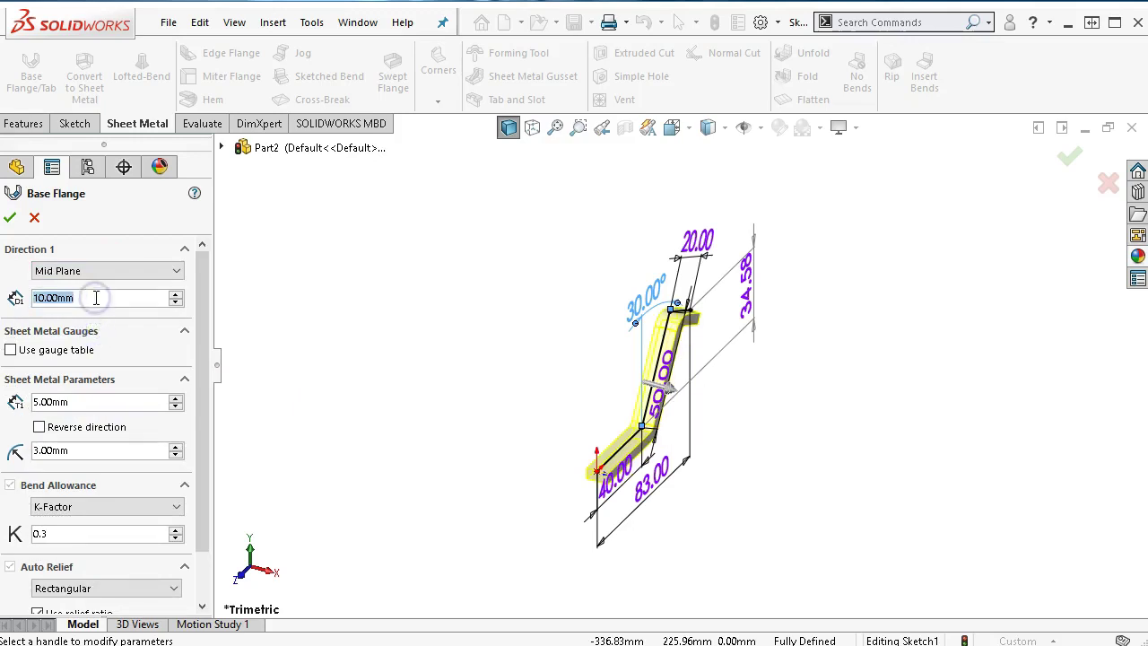
text(40)
key(Return)
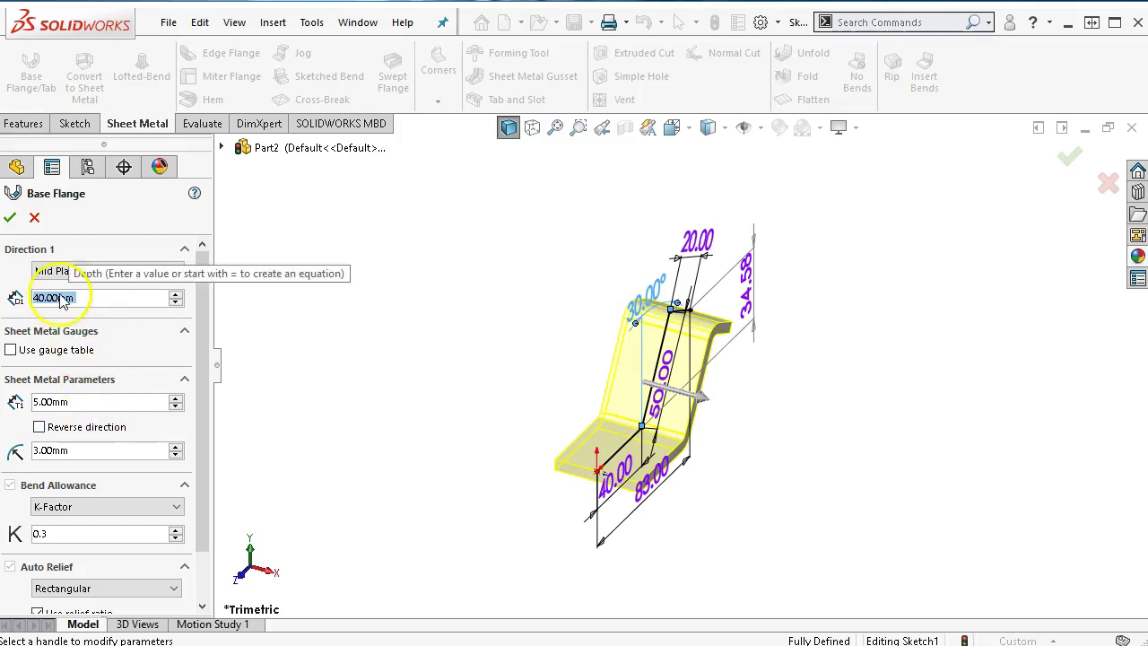
Set the base flange's bend radius to 5 mm and create the flange.
click(63, 451)
text(5)
key(Return)
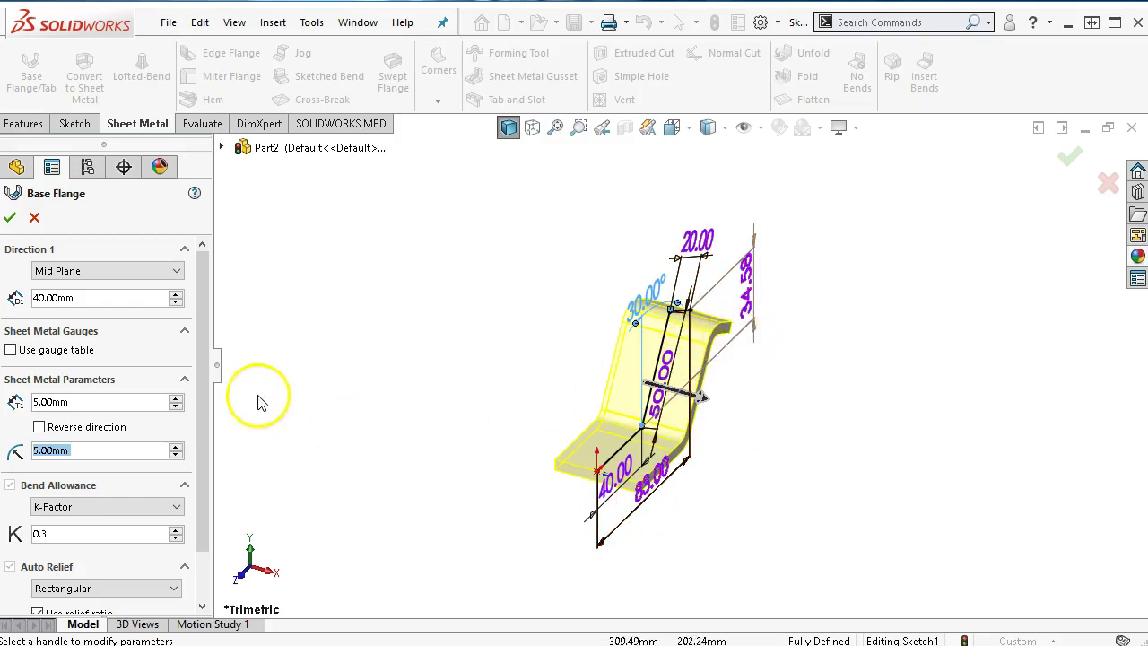
drag(205, 390, 203, 438)
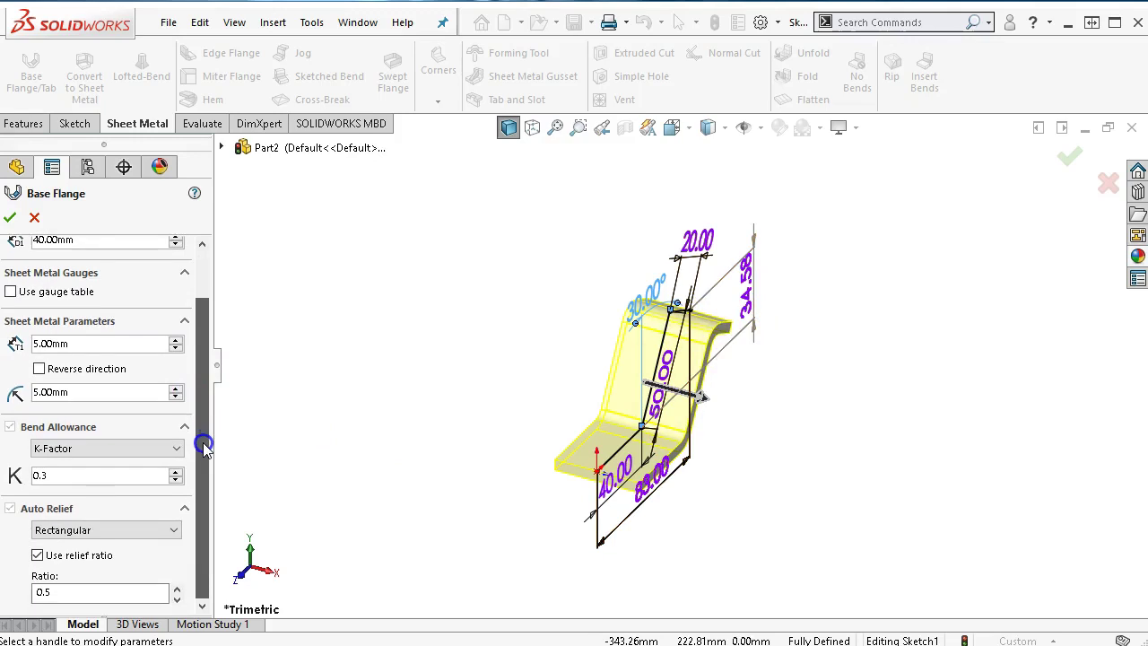
drag(204, 449, 211, 329)
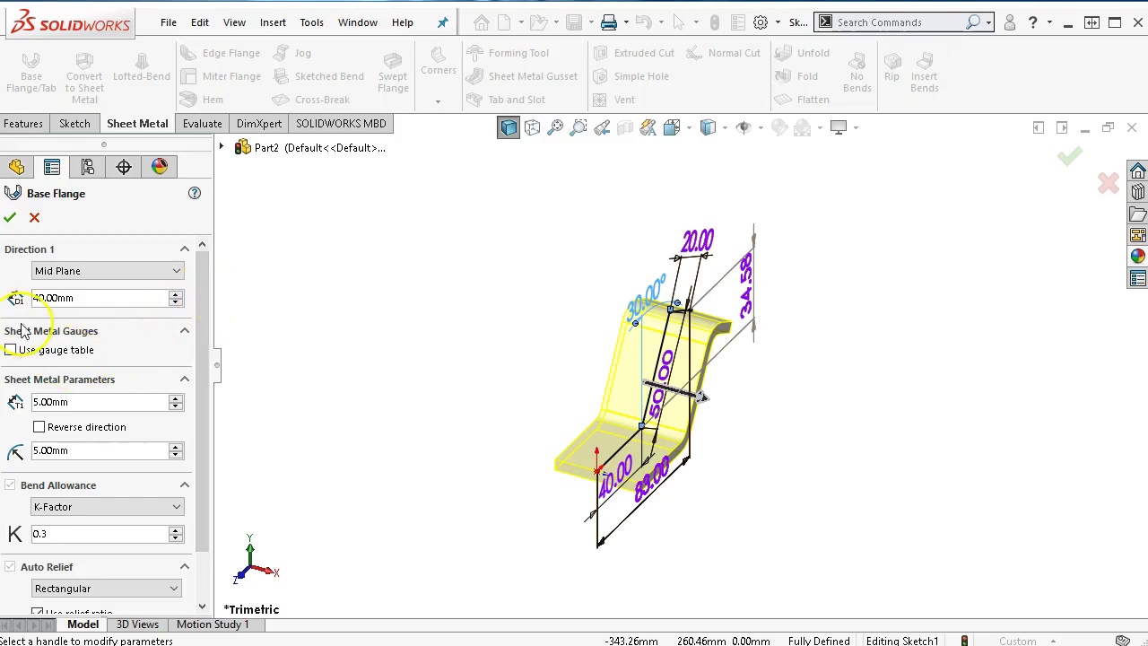
click(11, 220)
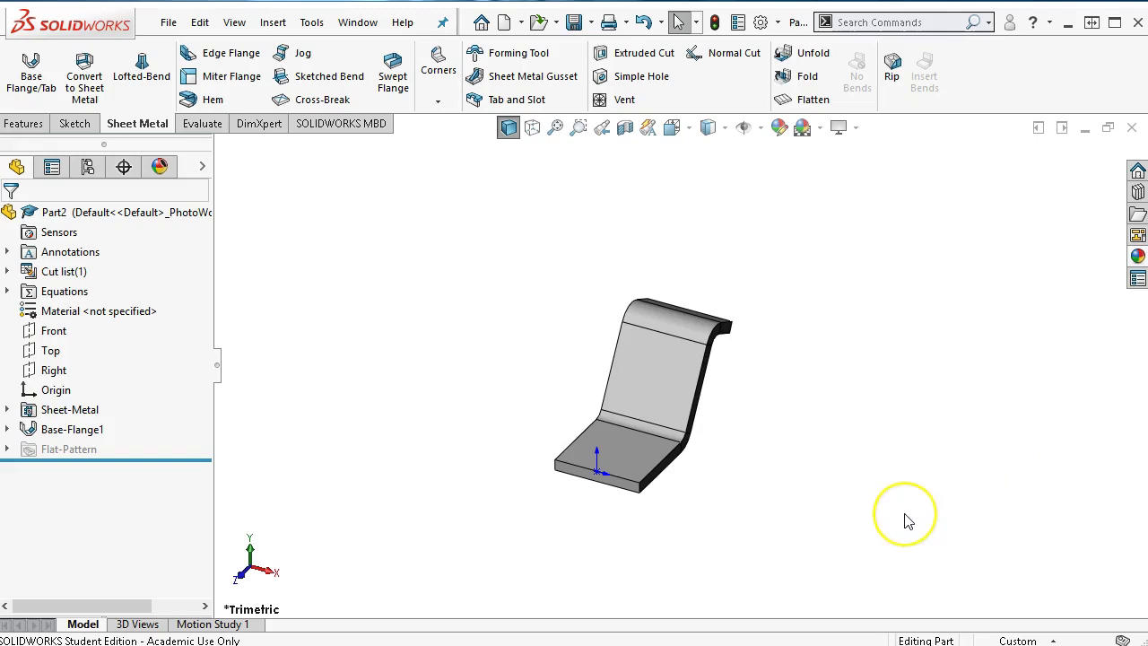
key(ctrl+7)
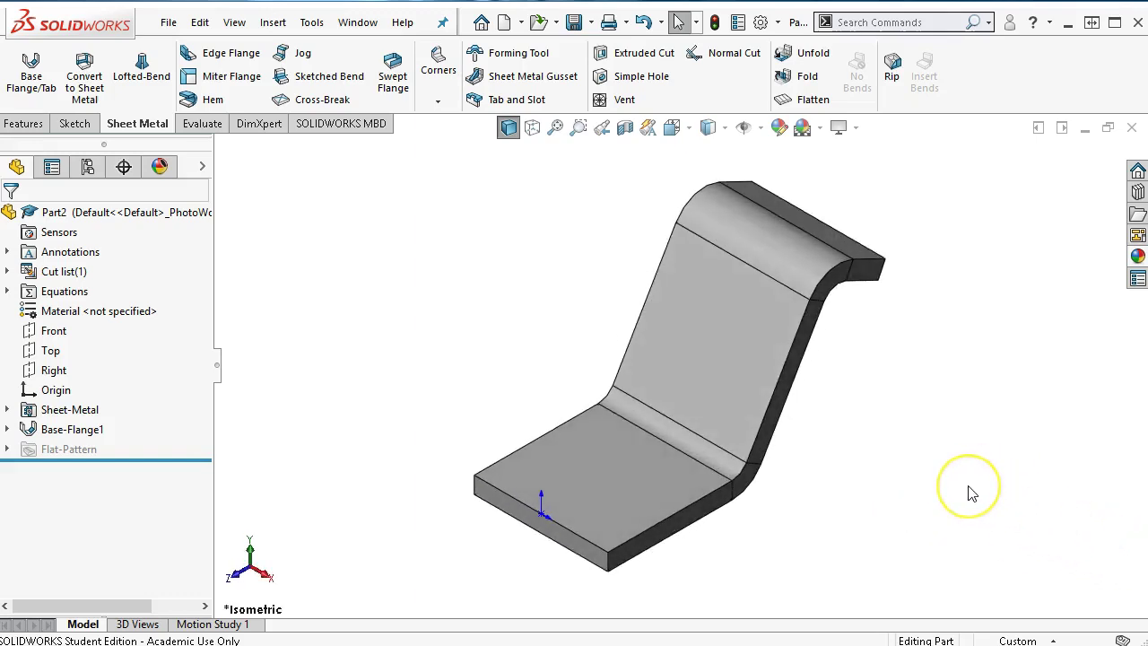
Start a sketch on the base plate's upper face and draw a circle about 8.8 mm in diameter on one side of the origin.
click(600, 480)
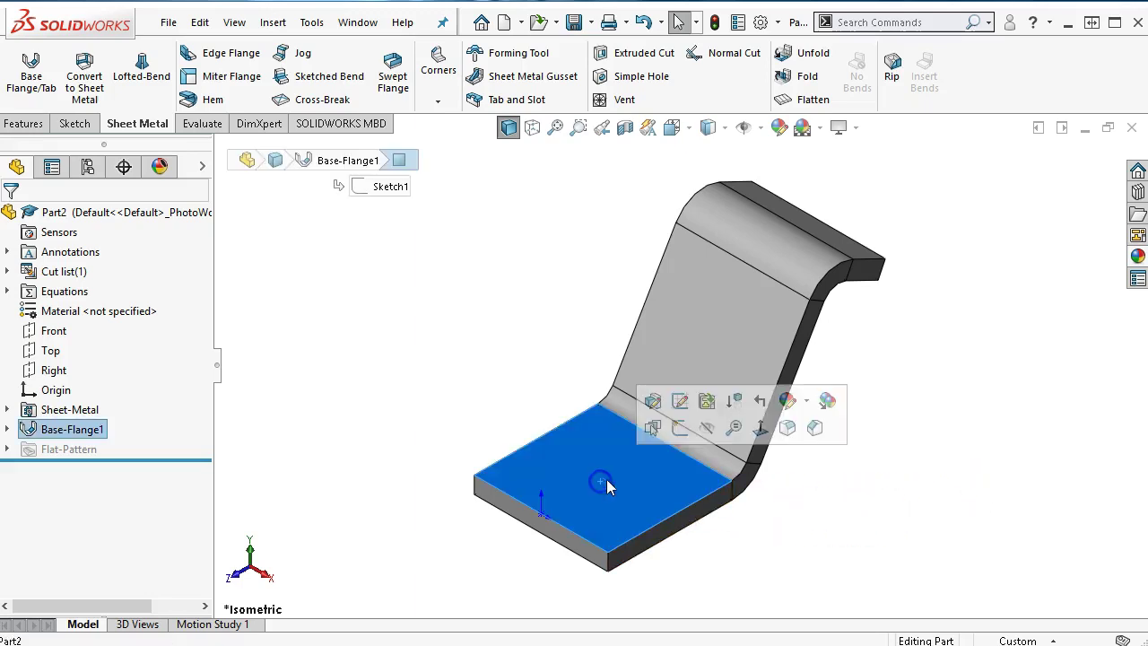
click(679, 429)
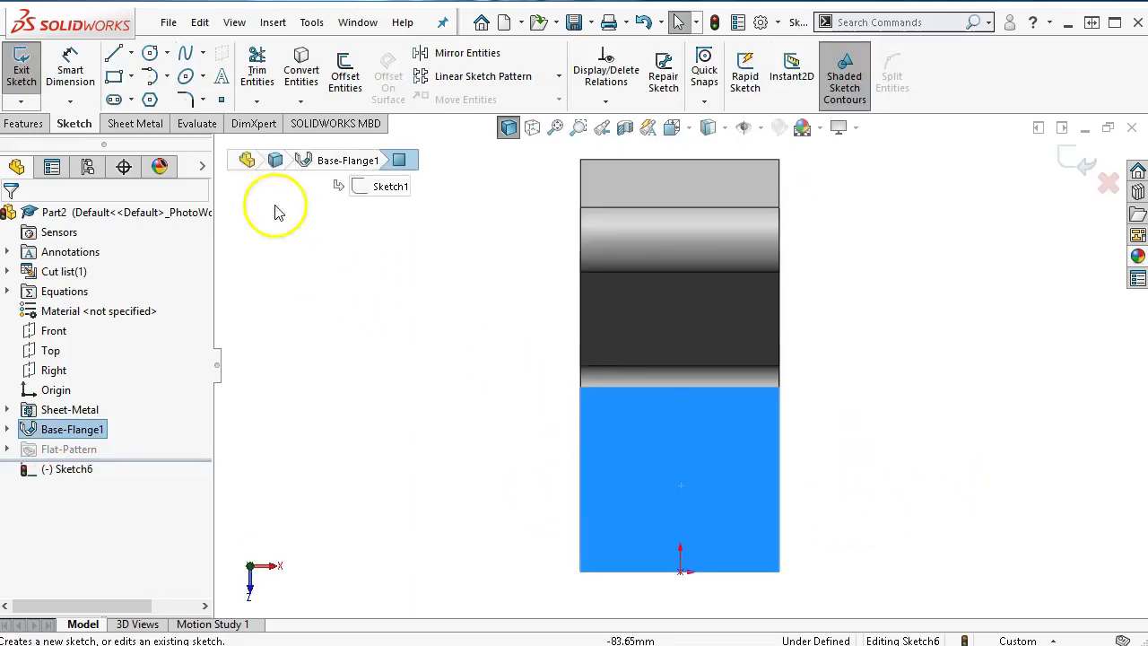
click(150, 53)
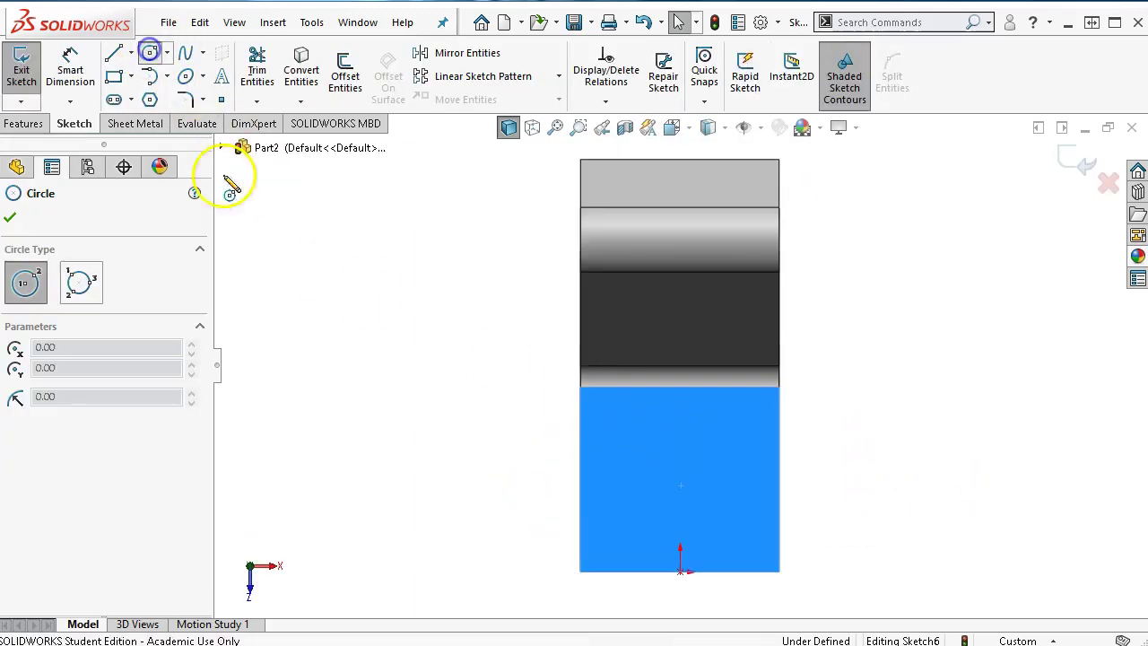
click(631, 525)
click(647, 540)
right_click(653, 539)
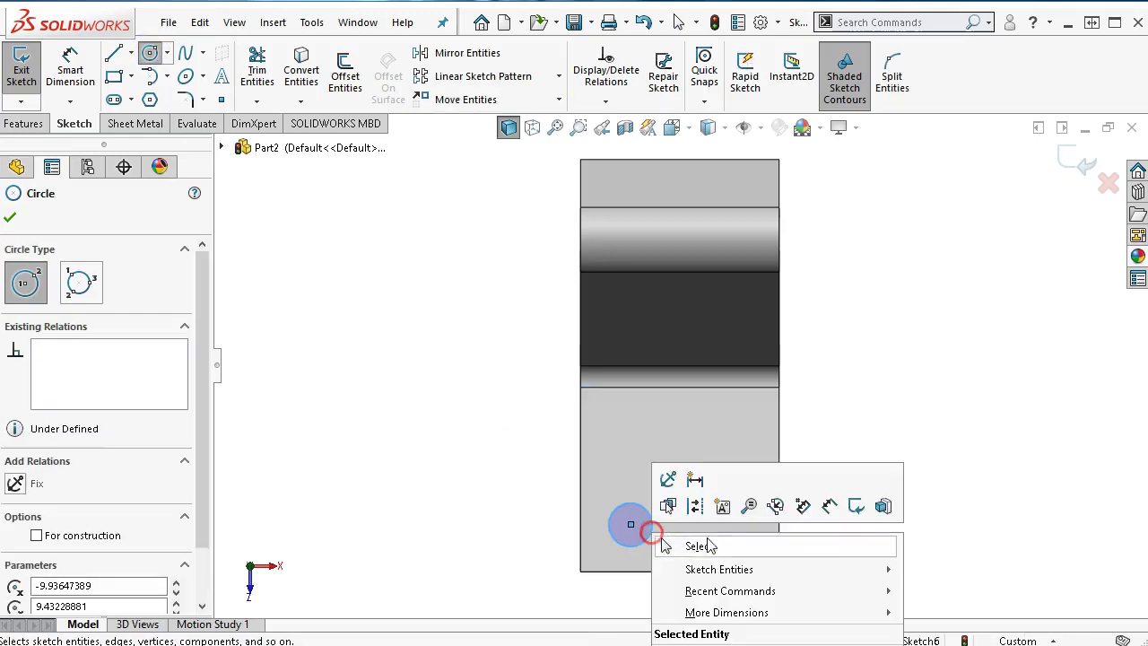
click(727, 544)
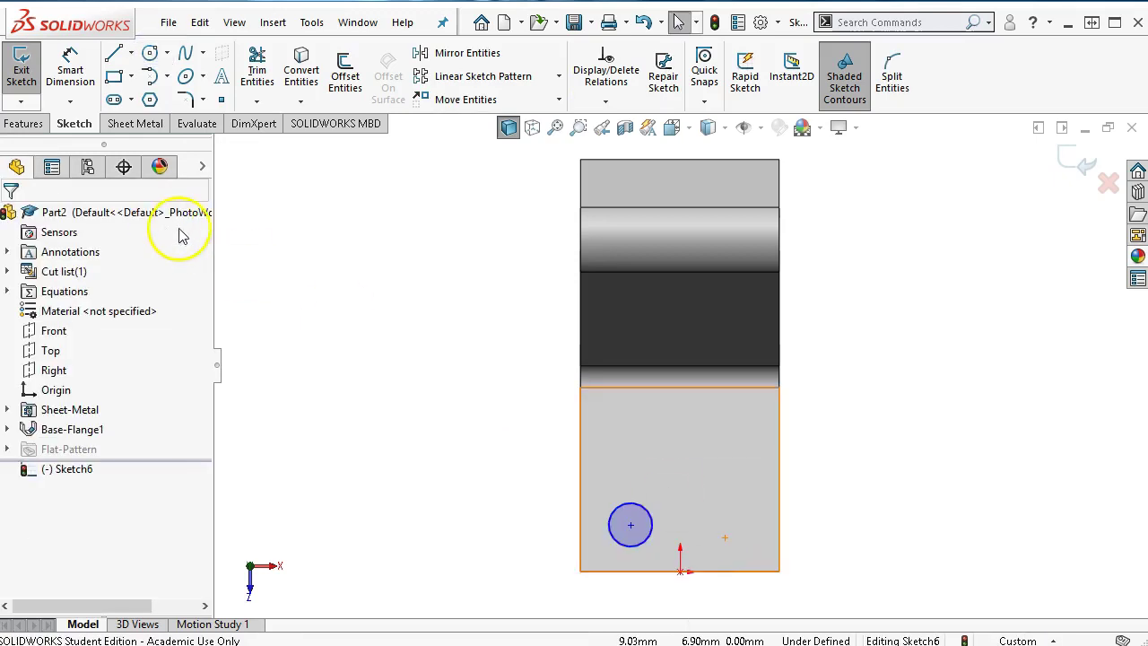
Draw a vertical centerline from the origin to the midpoint of the plate edge at the lower bend.
click(131, 54)
click(149, 97)
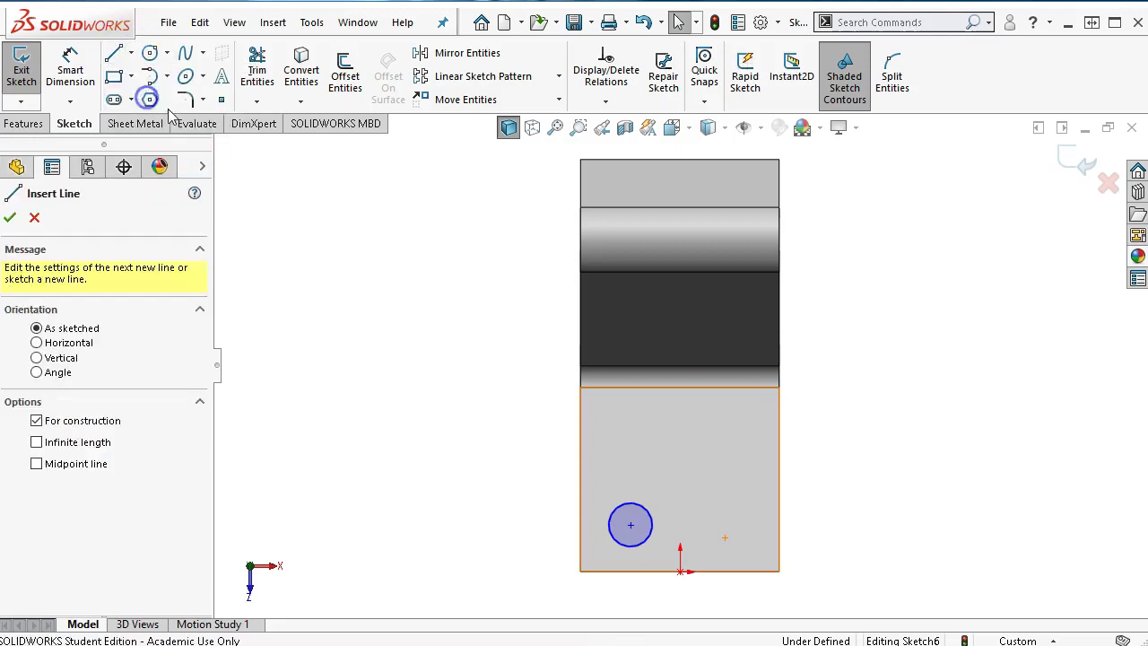
click(682, 570)
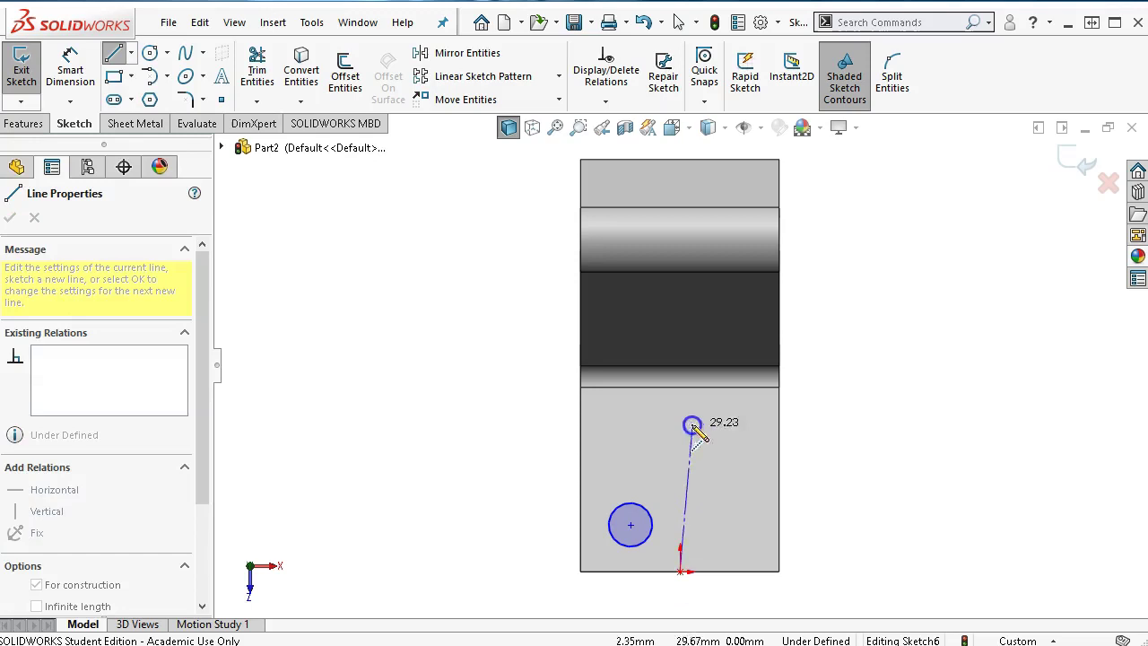
click(682, 386)
right_click(812, 411)
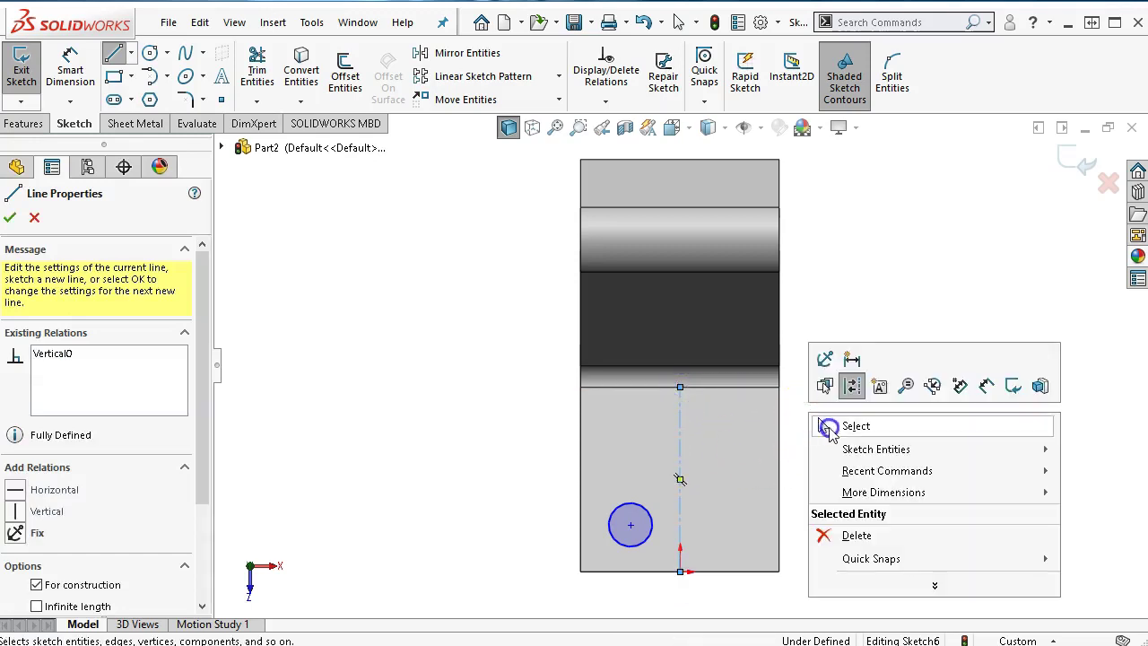
click(812, 427)
Mirror the circle about the centerline.
click(633, 501)
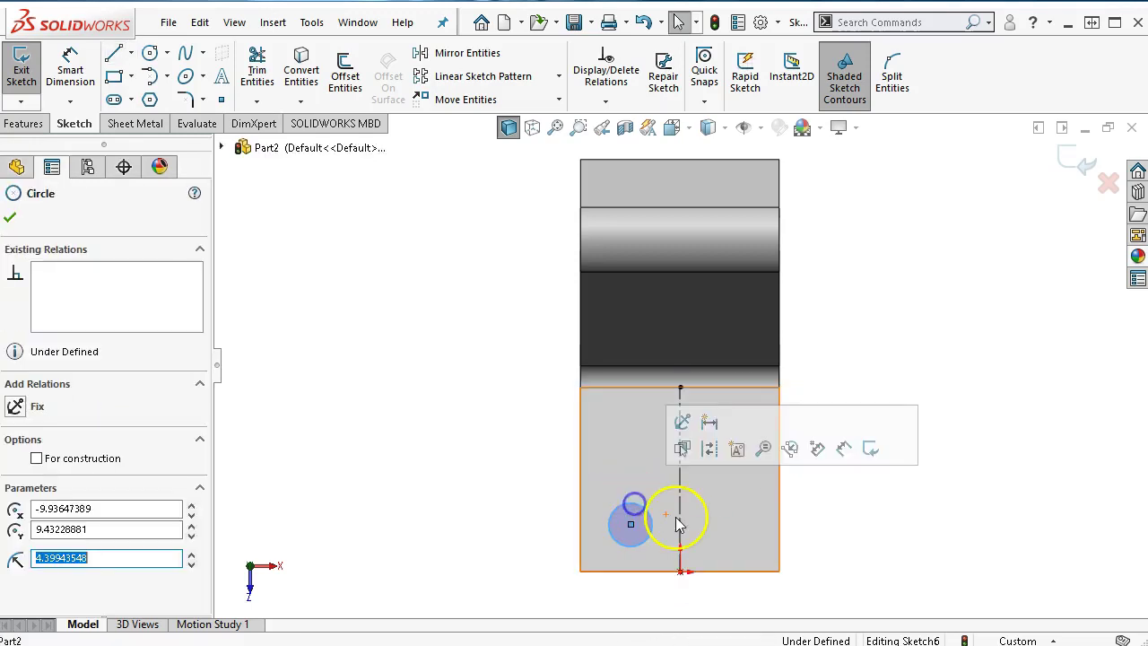
ctrl+click(682, 519)
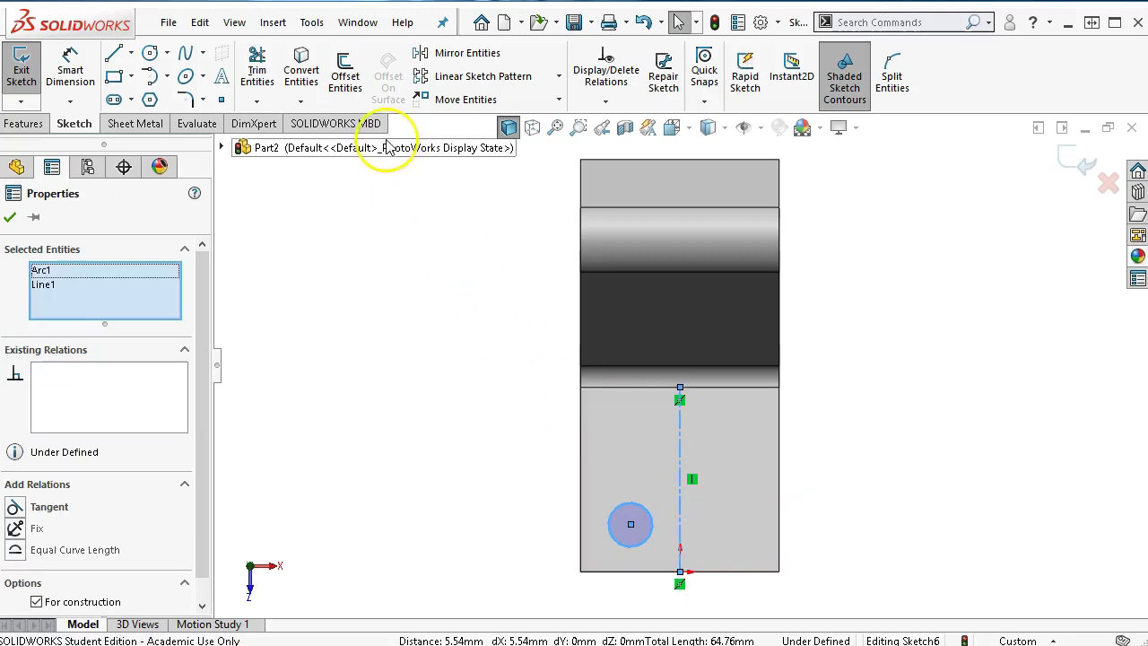
key(z)
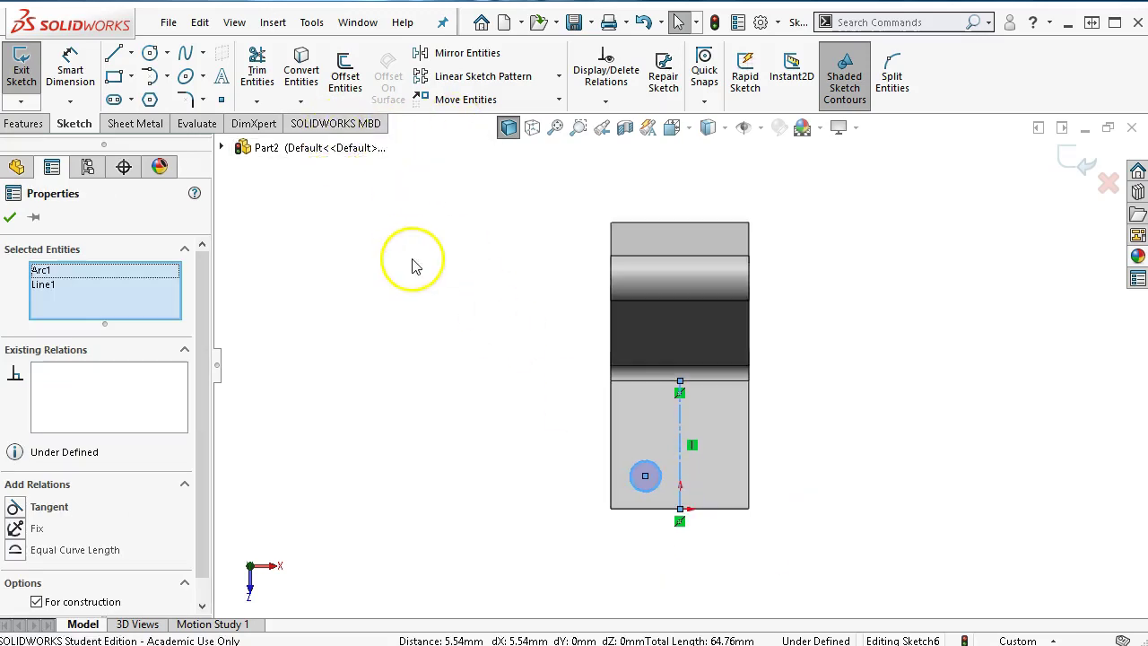
click(423, 53)
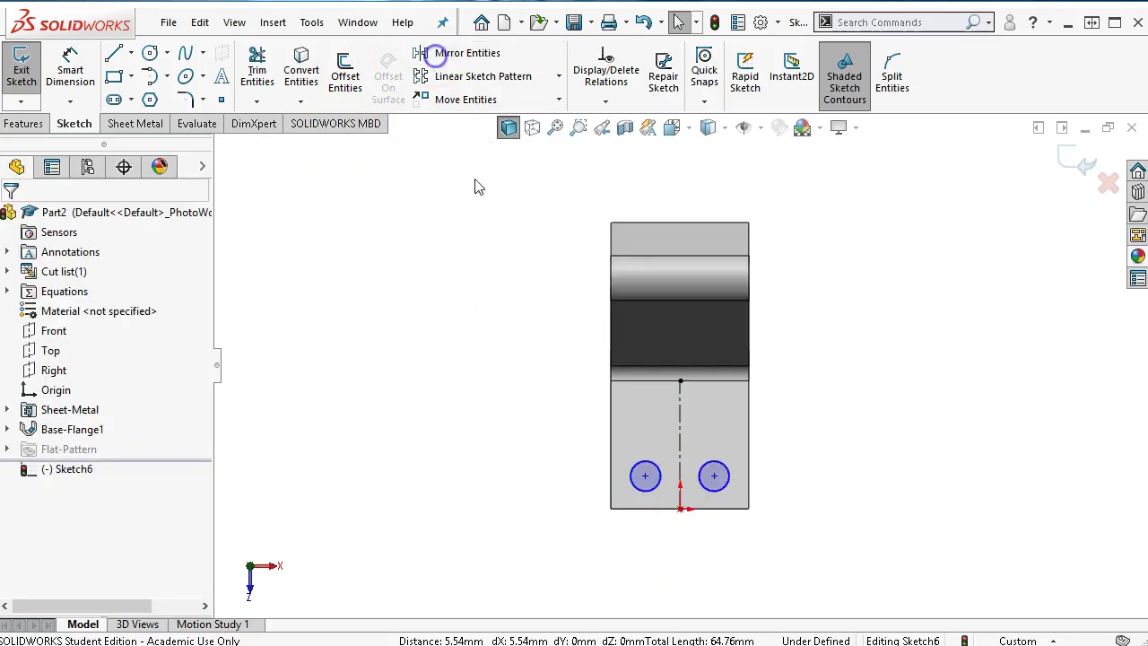
Dimension the original circle's center 12 mm from the plate's free end edge.
right_click(871, 410)
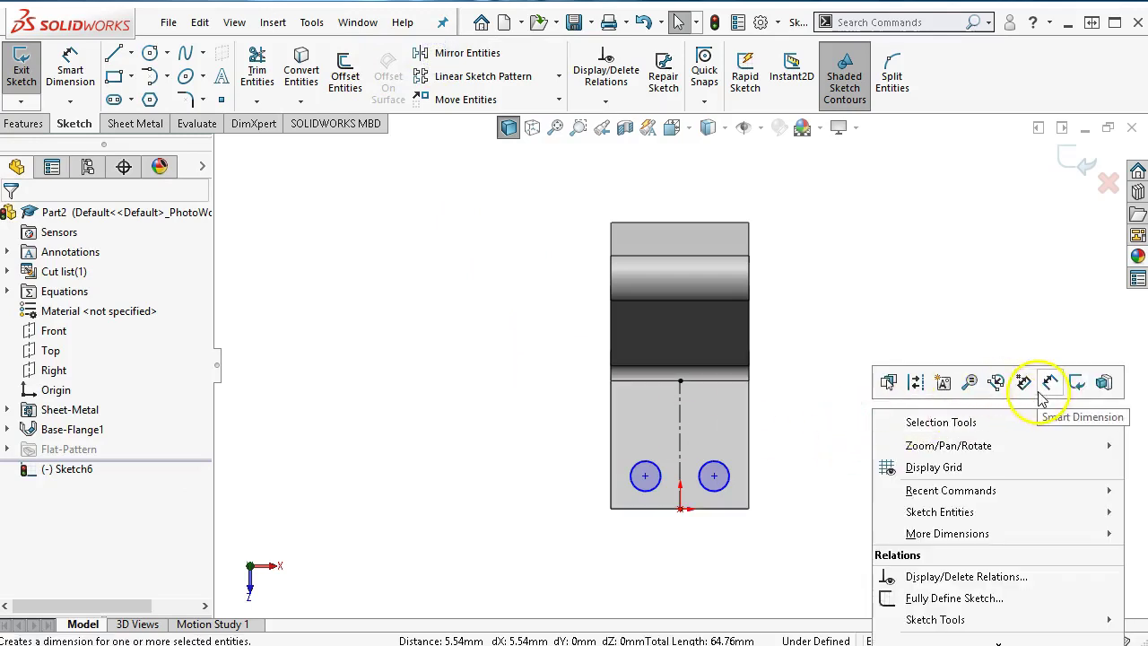
click(1037, 386)
click(638, 488)
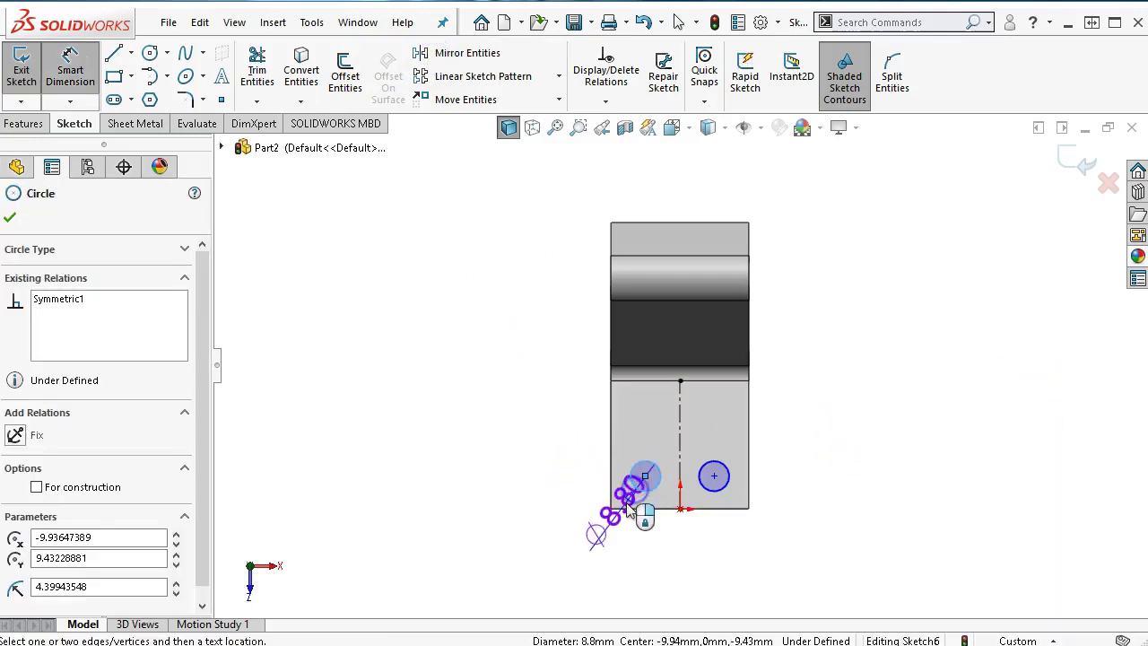
click(624, 510)
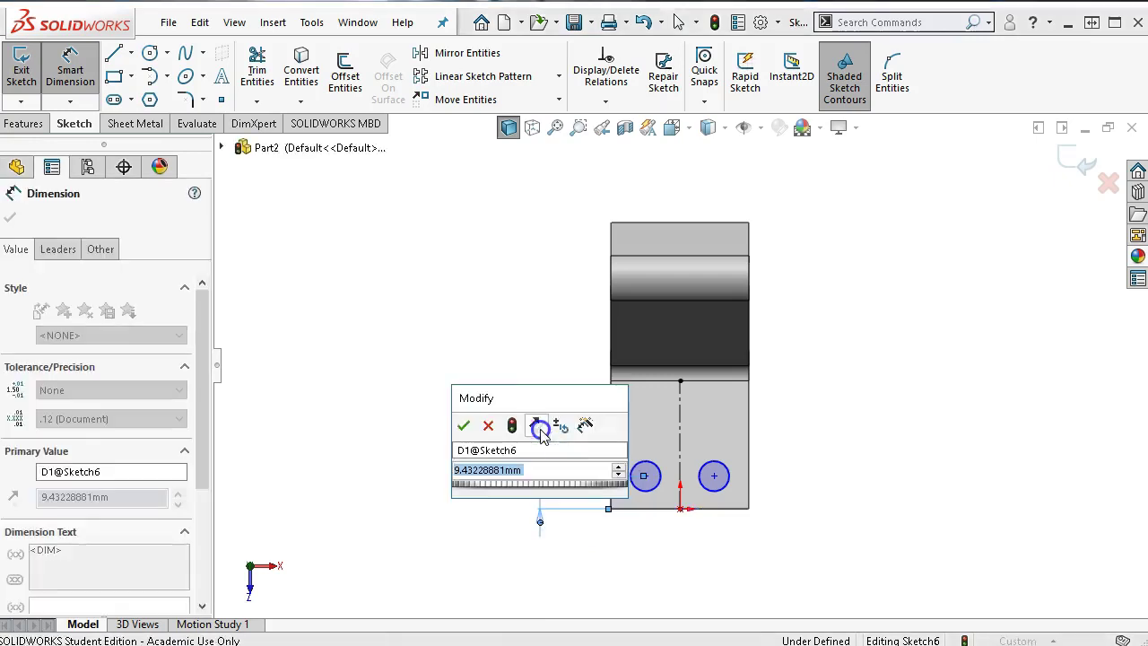
text(12)
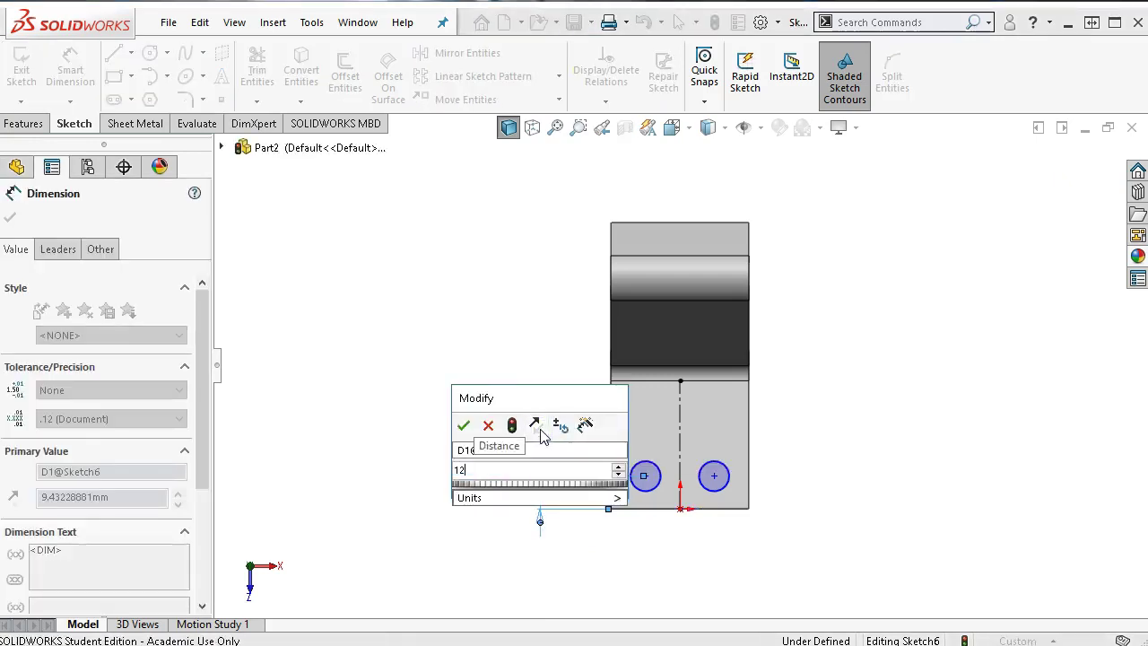
key(Return)
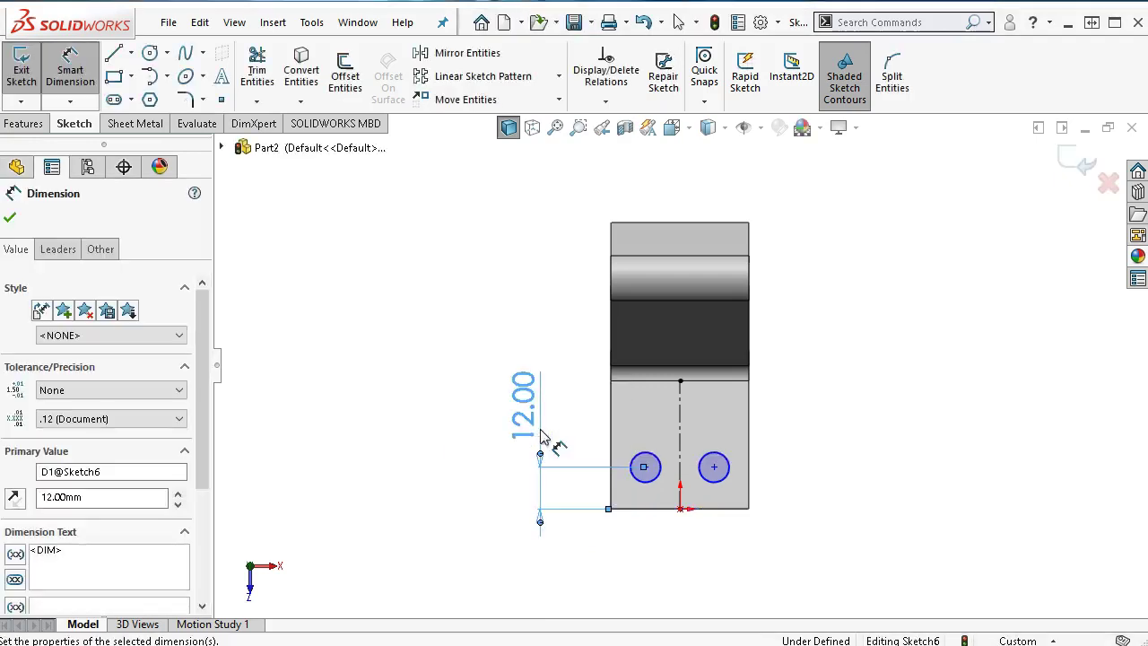
Set the original circle's diameter to 8 mm.
click(638, 478)
click(398, 583)
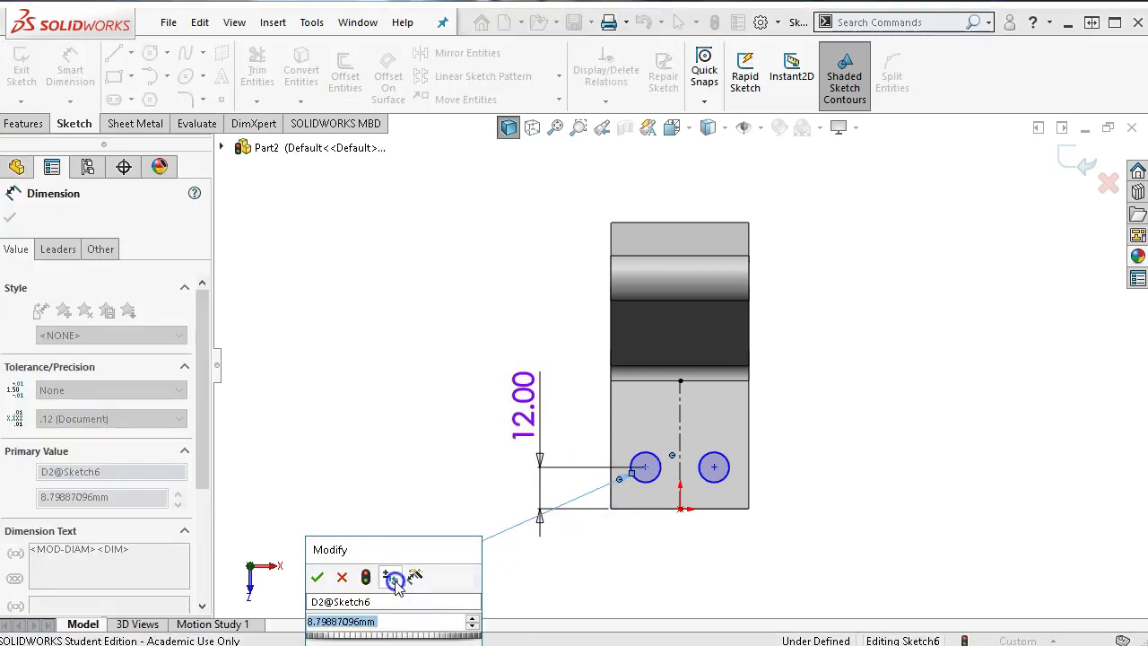
text(8)
key(Return)
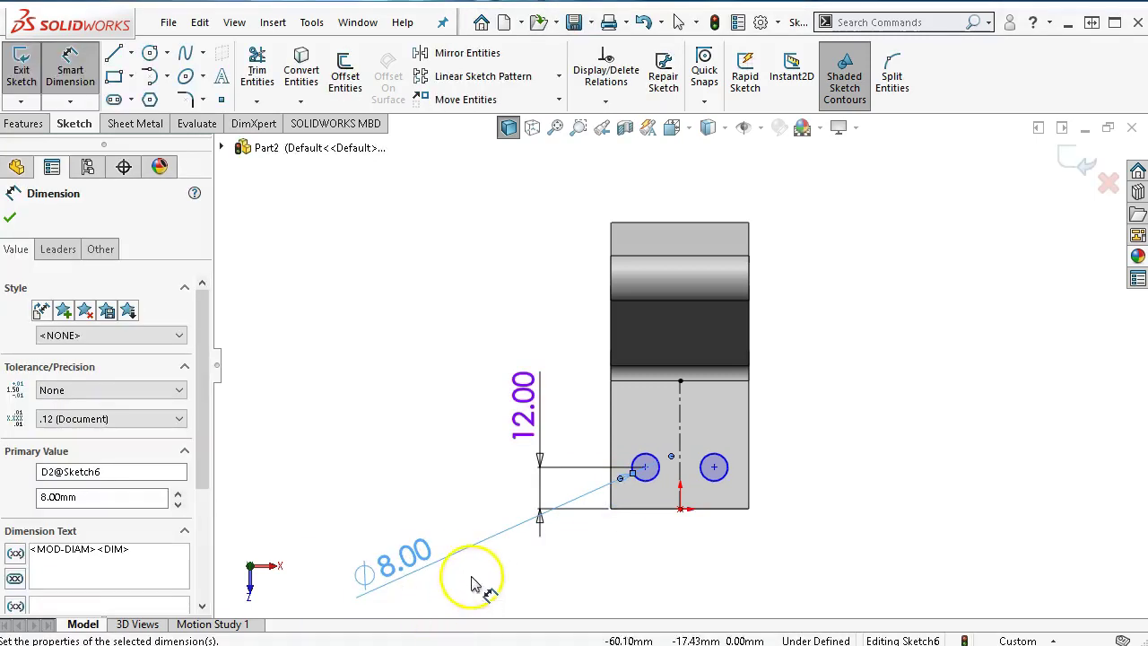
Dimension the spacing between the two circle centers as 16 mm and leave the dimension tool.
click(641, 475)
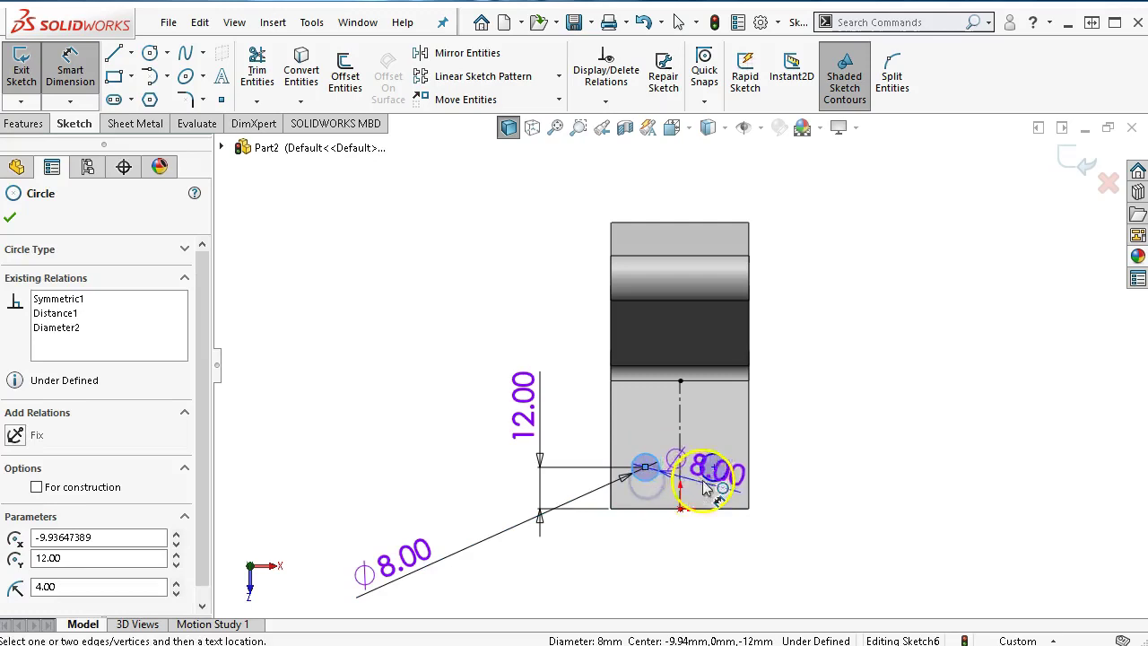
click(717, 473)
click(671, 548)
text(16)
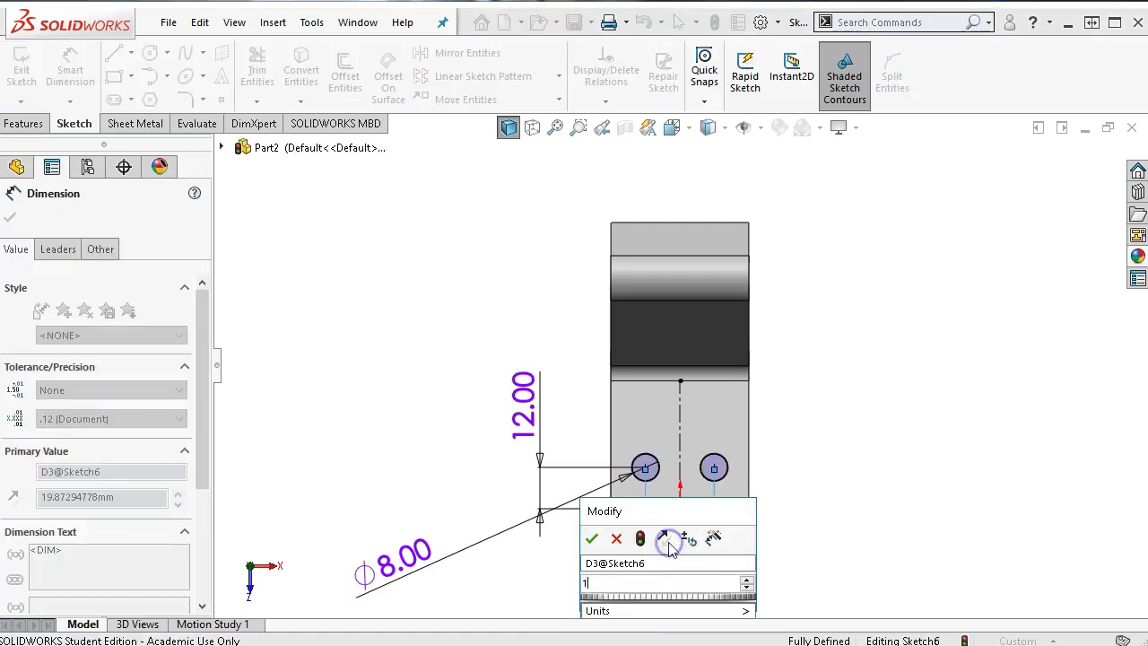
key(Return)
right_click(767, 485)
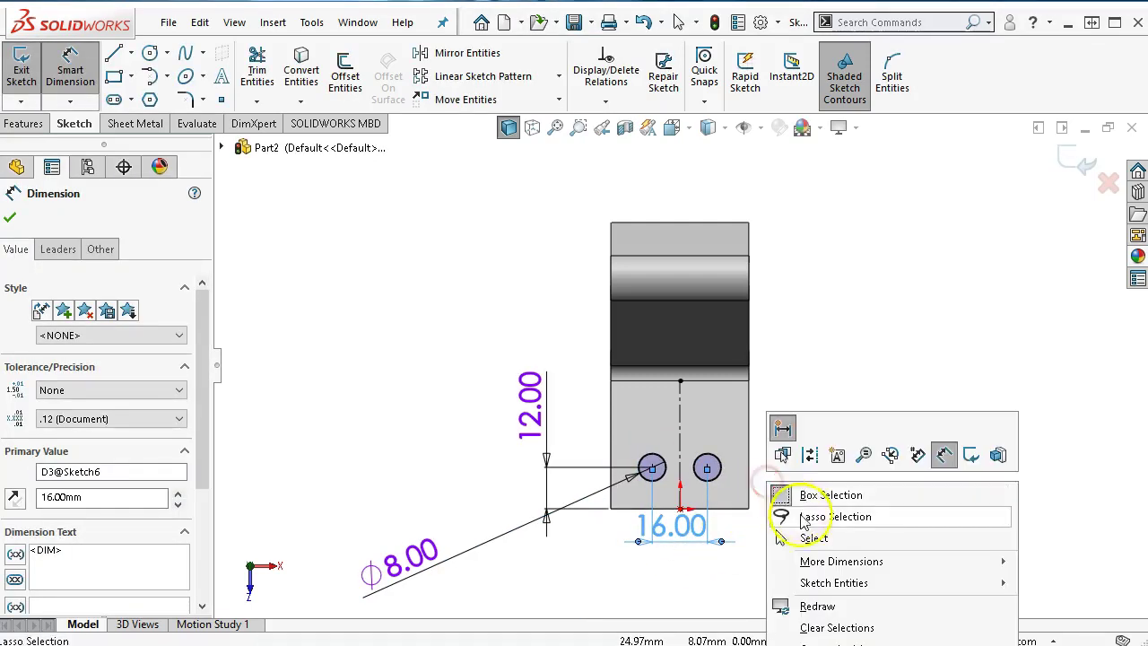
click(807, 539)
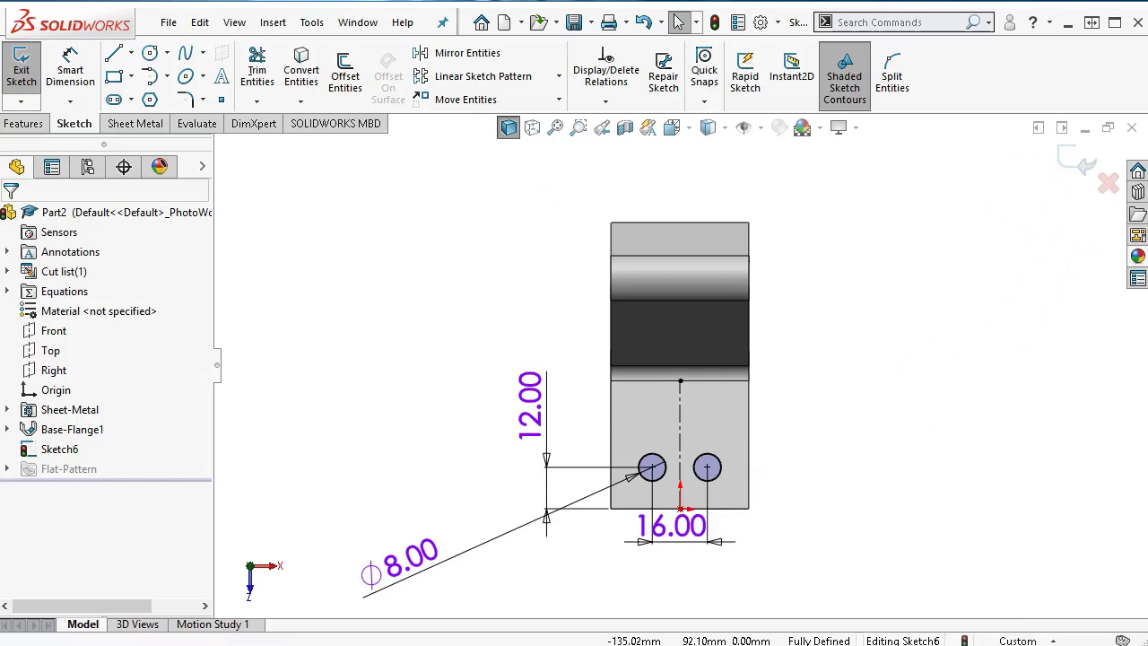
Cut both circles through the base plate with a Blind Extruded Cut linked to the sheet thickness, using Normal cut.
click(18, 126)
click(269, 72)
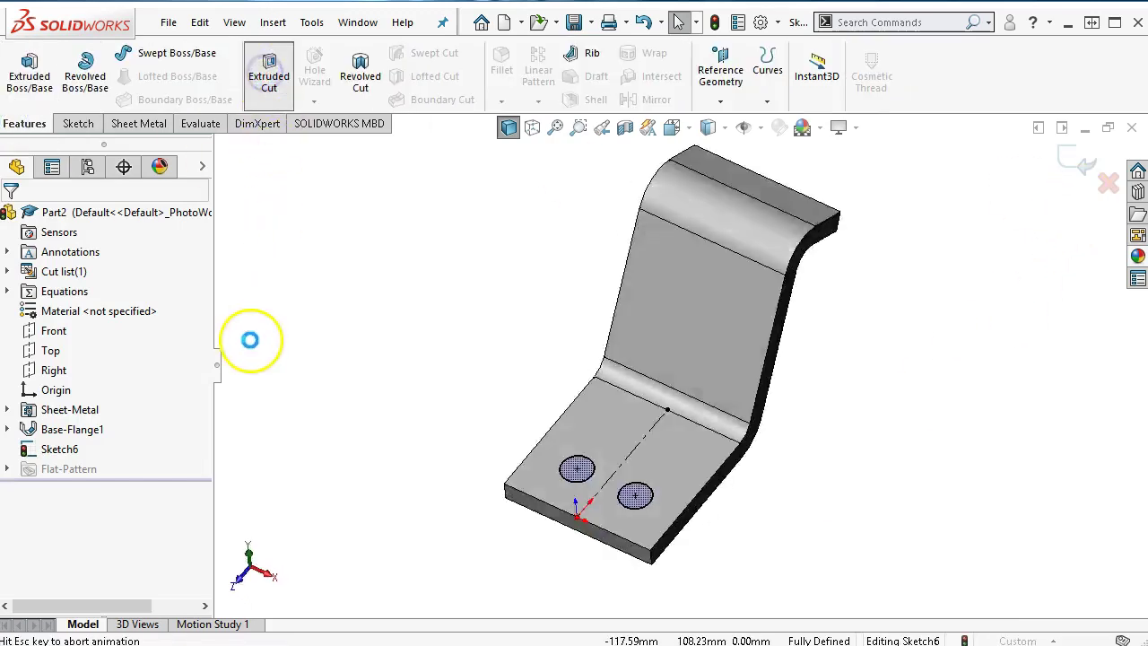
click(114, 327)
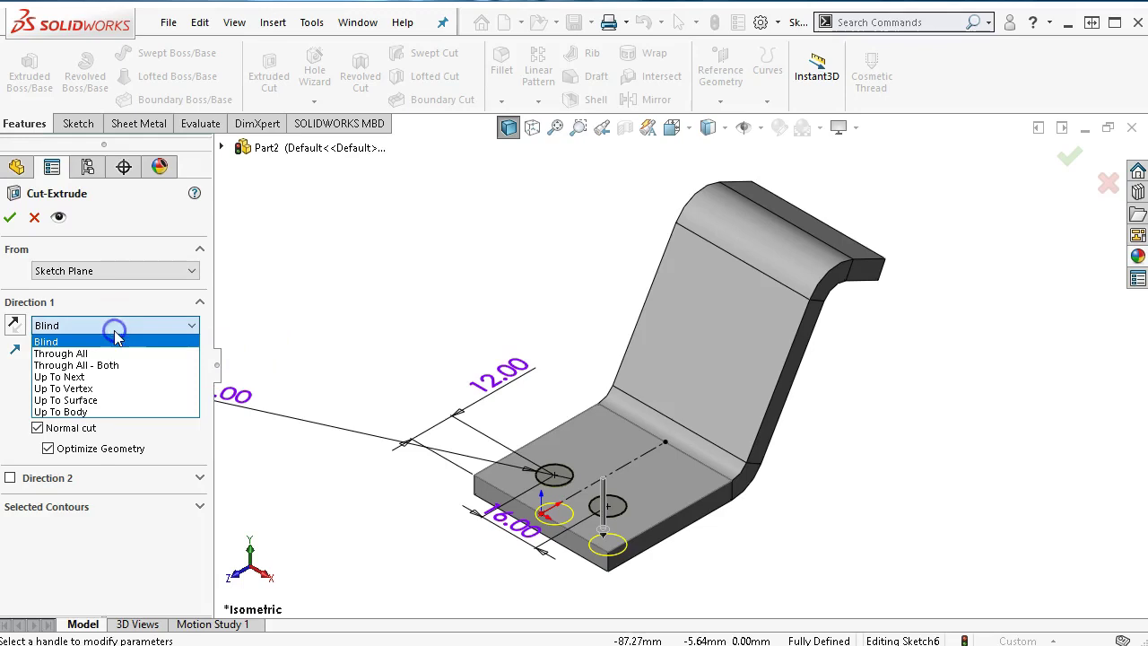
click(108, 327)
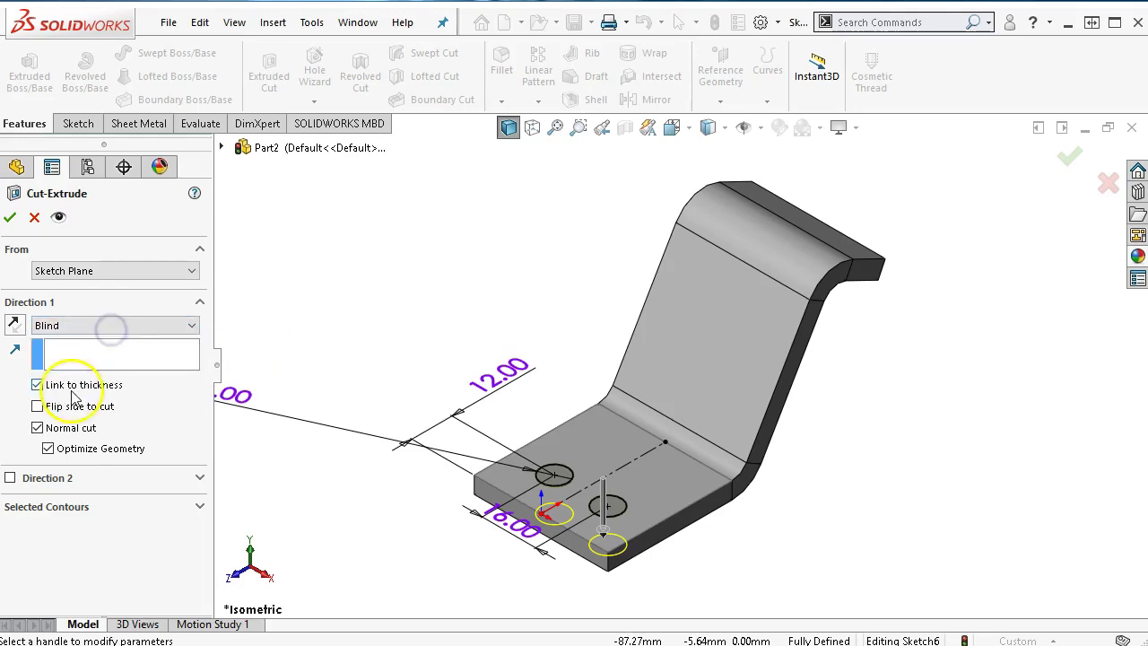
click(11, 221)
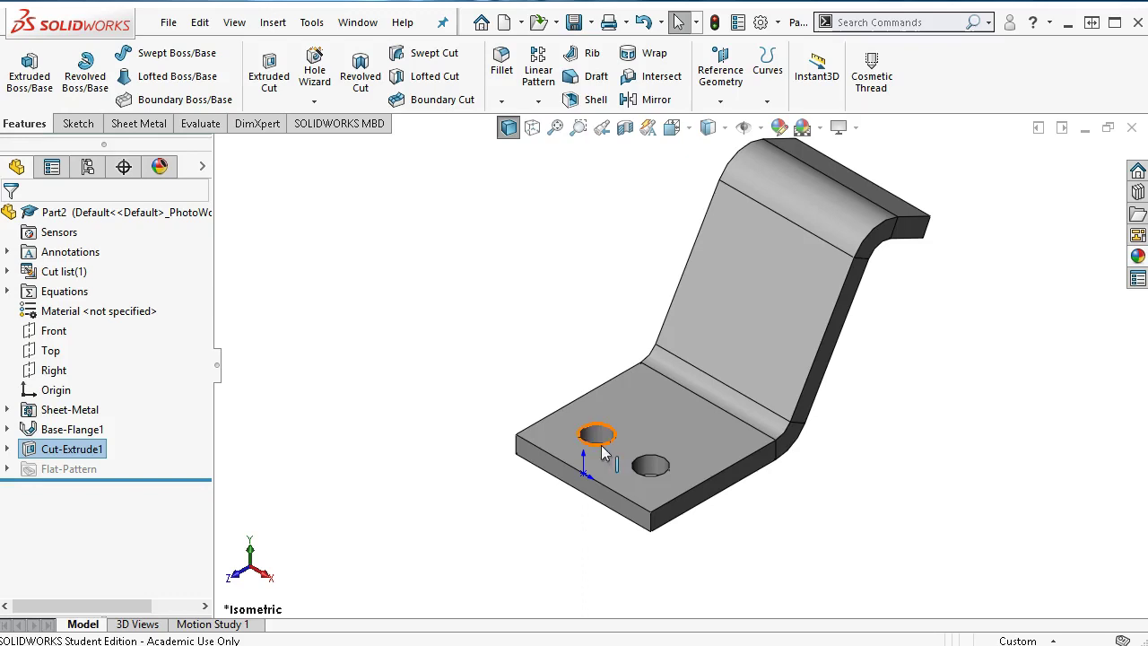
Delete the extruded cut feature of the two holes while keeping its sketch.
click(642, 420)
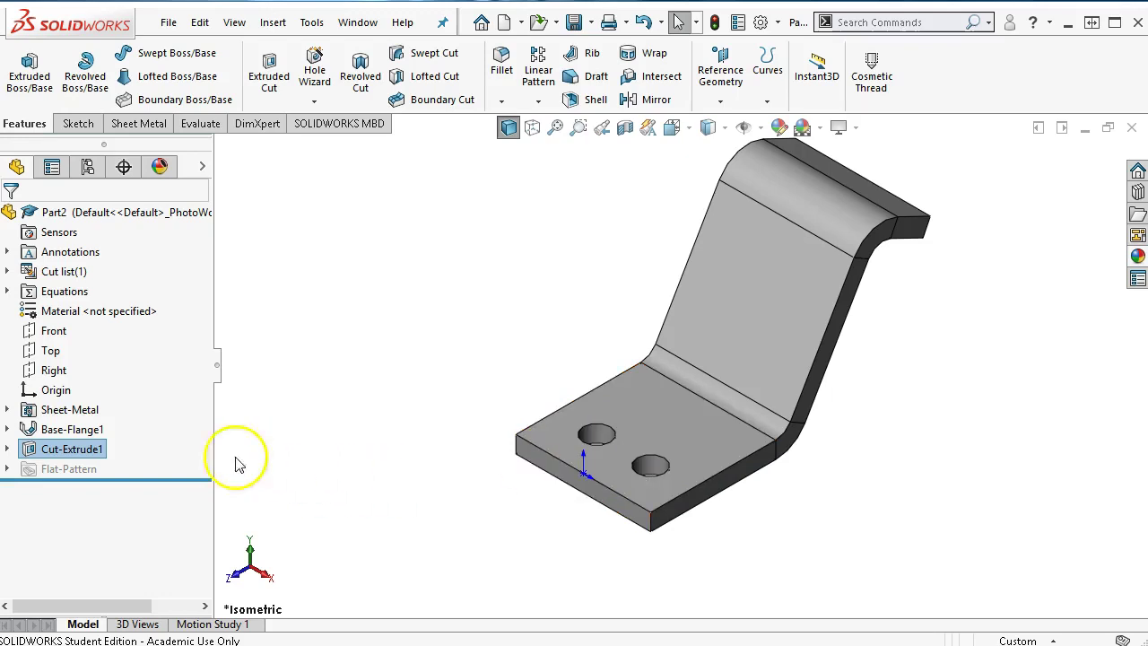
right_click(84, 449)
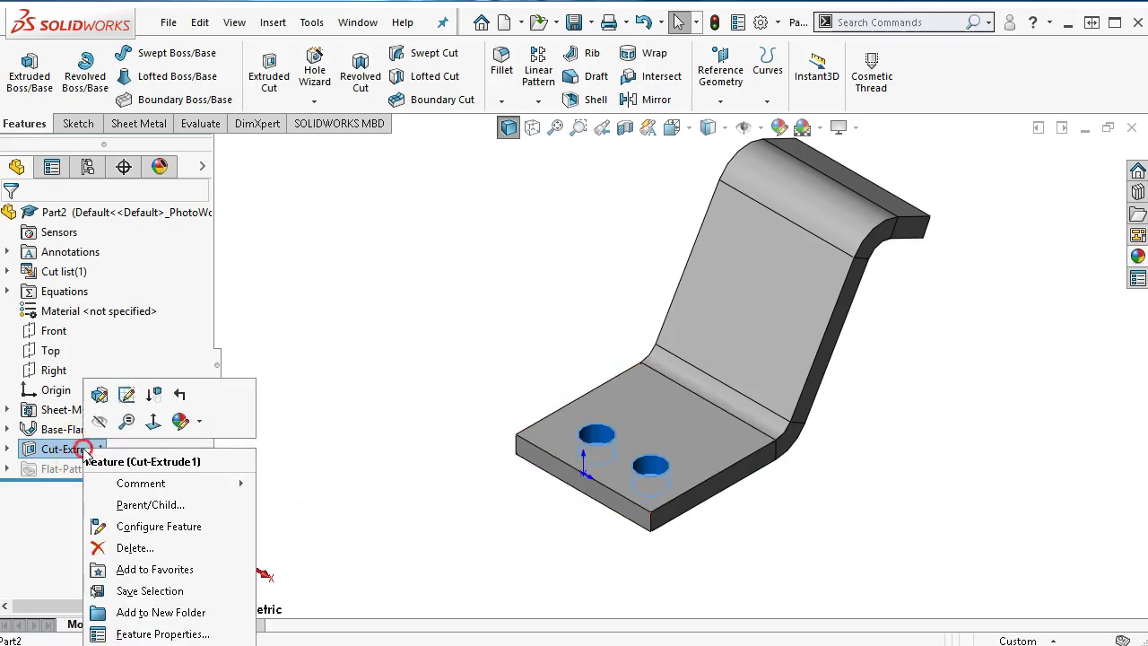
click(148, 549)
click(736, 244)
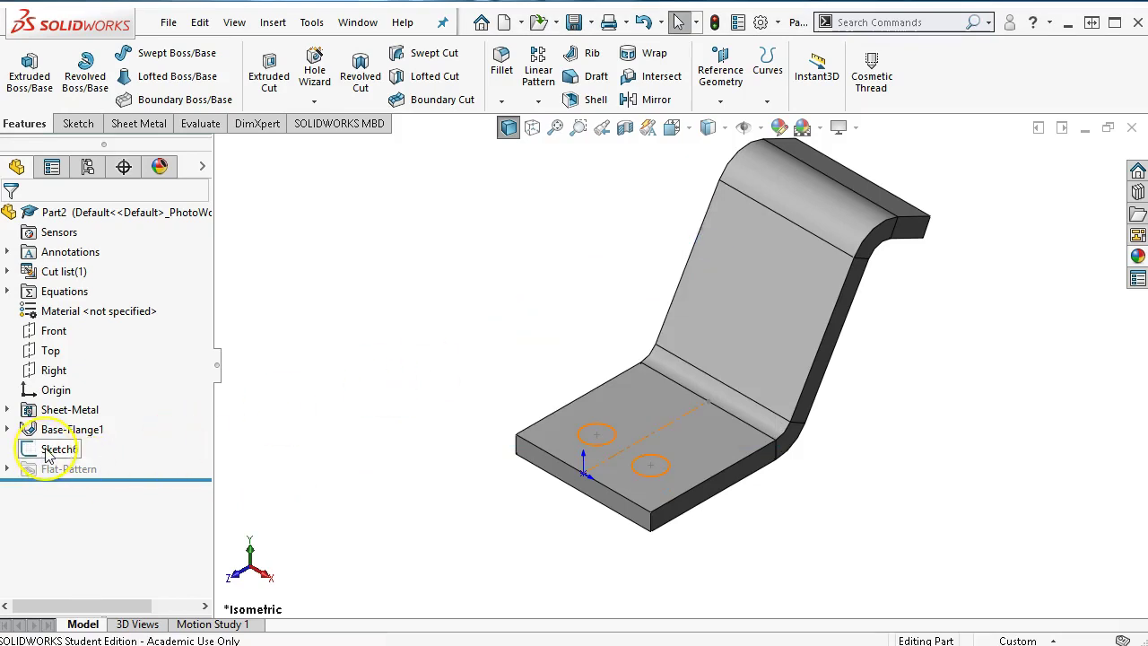
Start a Hole Wizard feature on the base plate's upper face as a plain Hole with drill size Ø8.0.
mouse_move(48, 456)
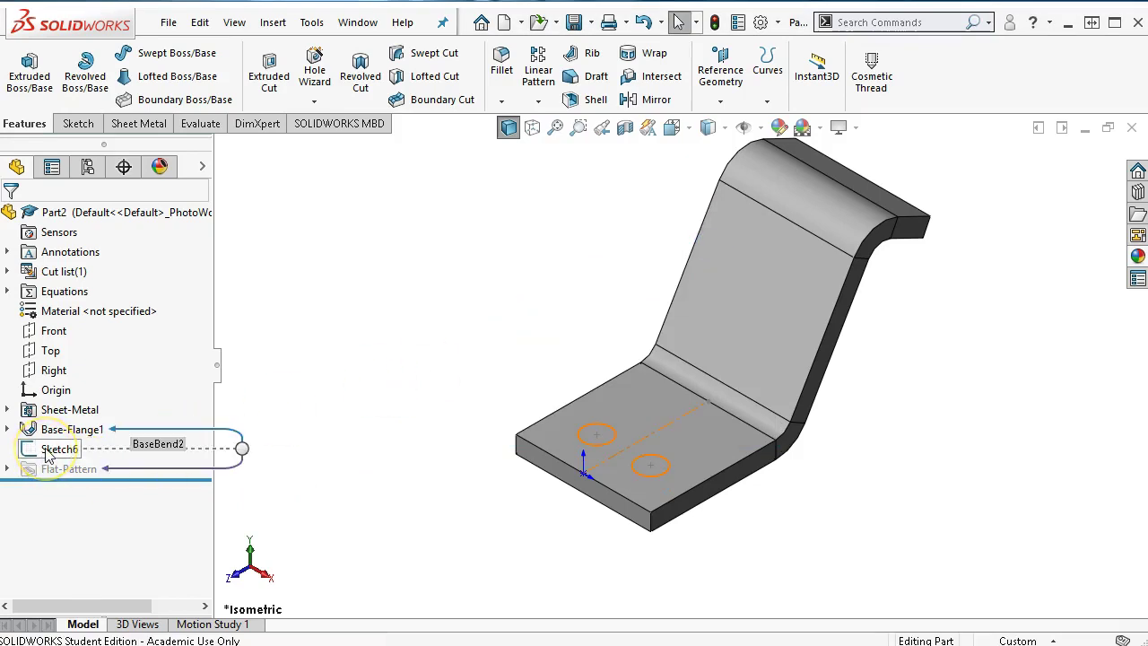
click(611, 400)
key(s)
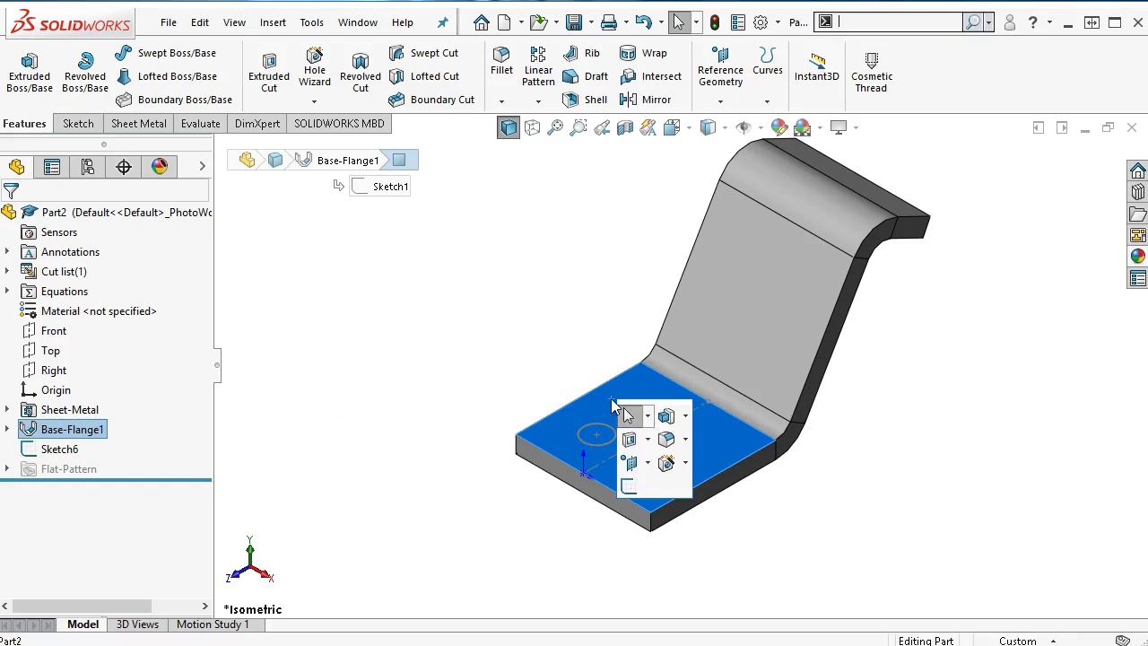
click(665, 463)
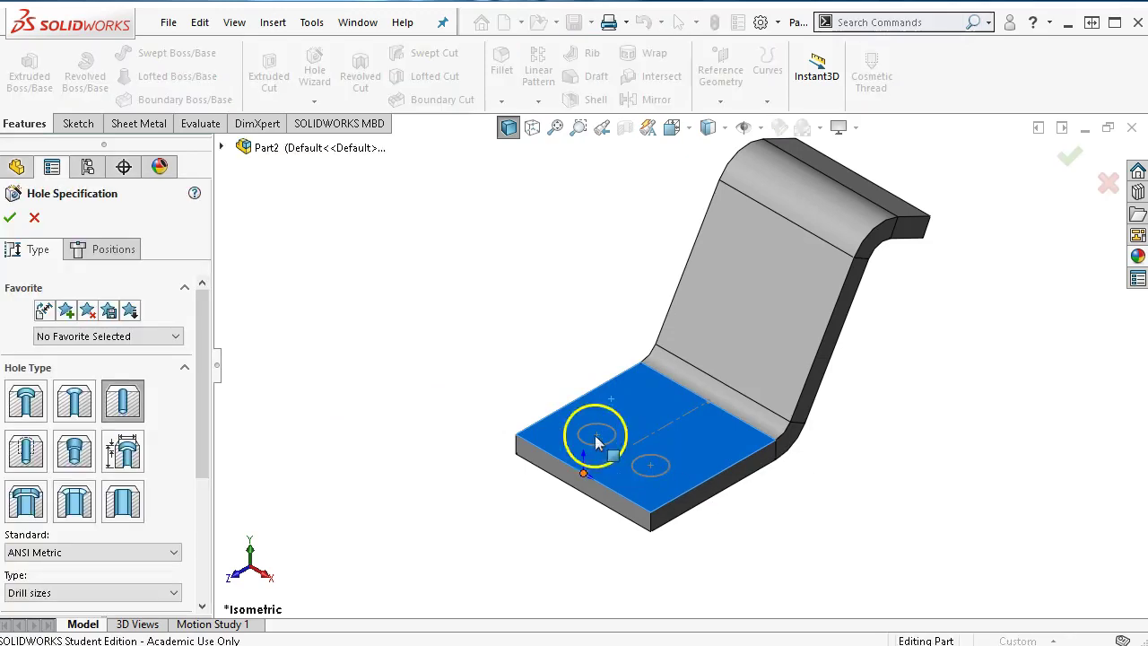
click(595, 438)
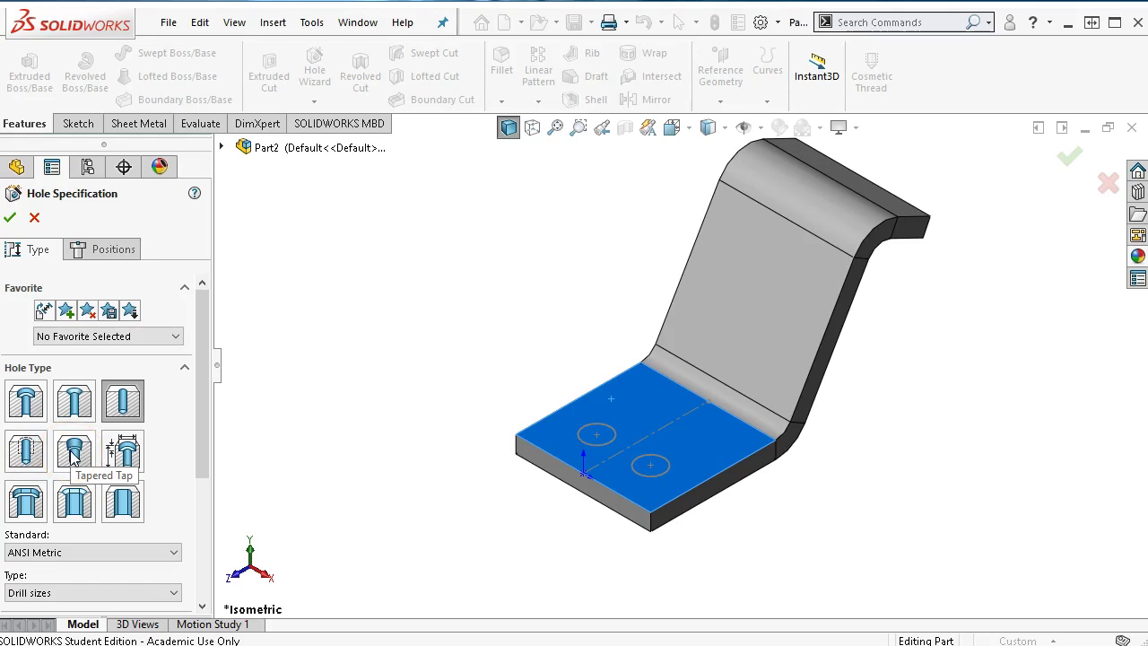
click(25, 452)
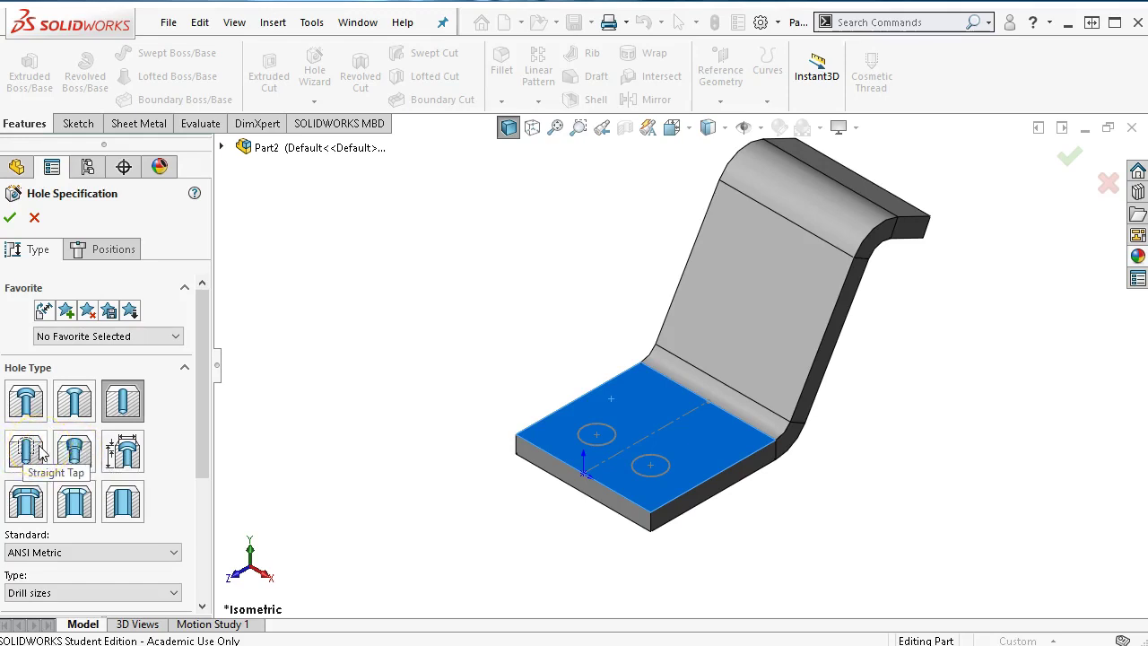
click(125, 404)
drag(204, 446, 200, 574)
click(119, 448)
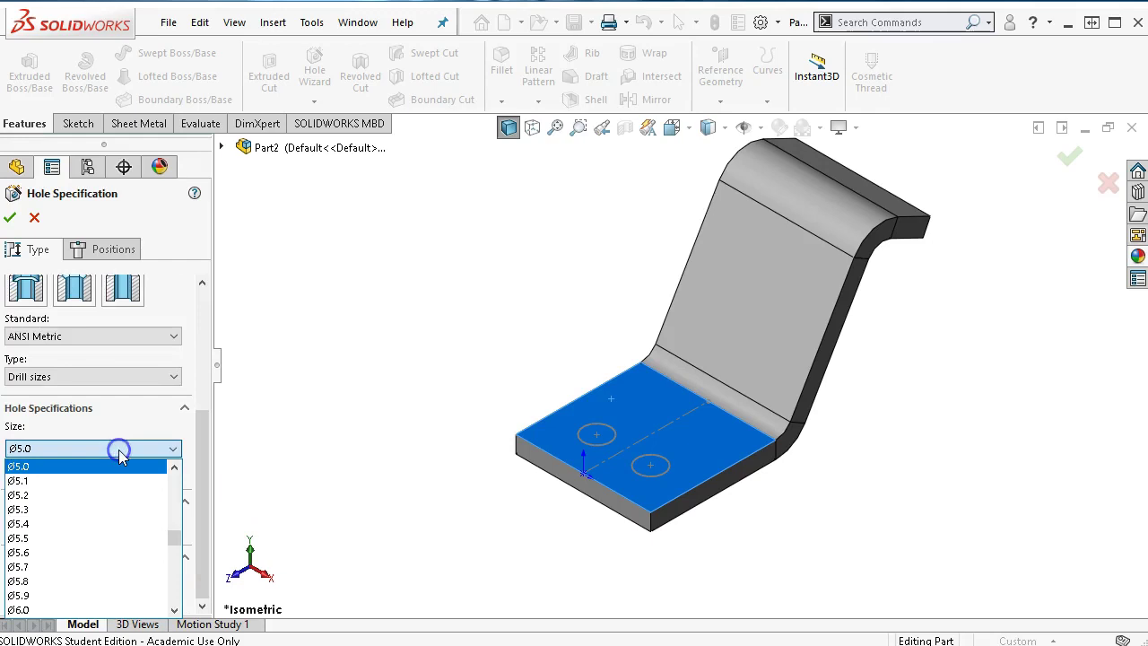
scroll(96, 526, down, 1)
scroll(89, 527, down, 3)
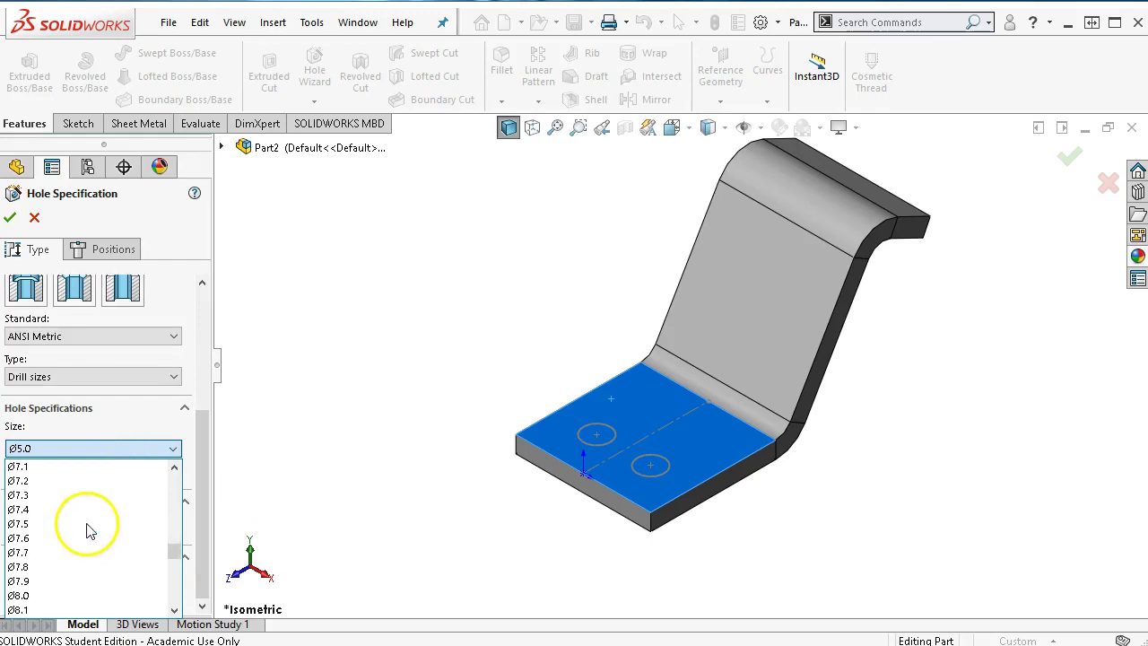
click(18, 552)
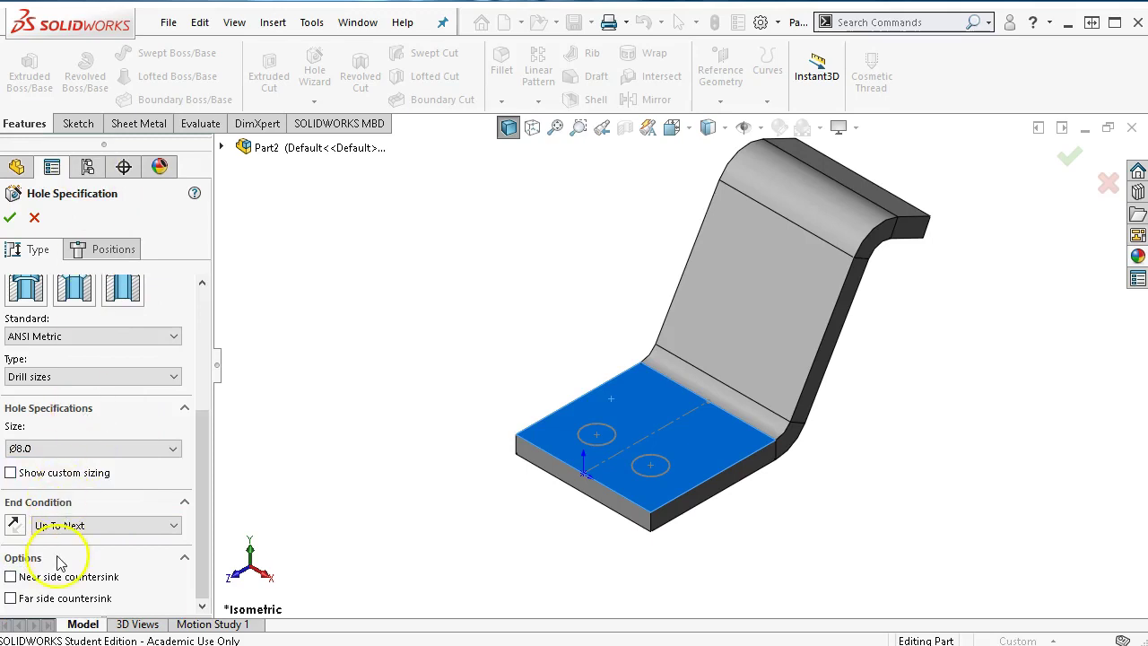
Position the two wizard holes on the base plate at the centers of both sketched circles and finish the feature.
click(86, 251)
click(616, 401)
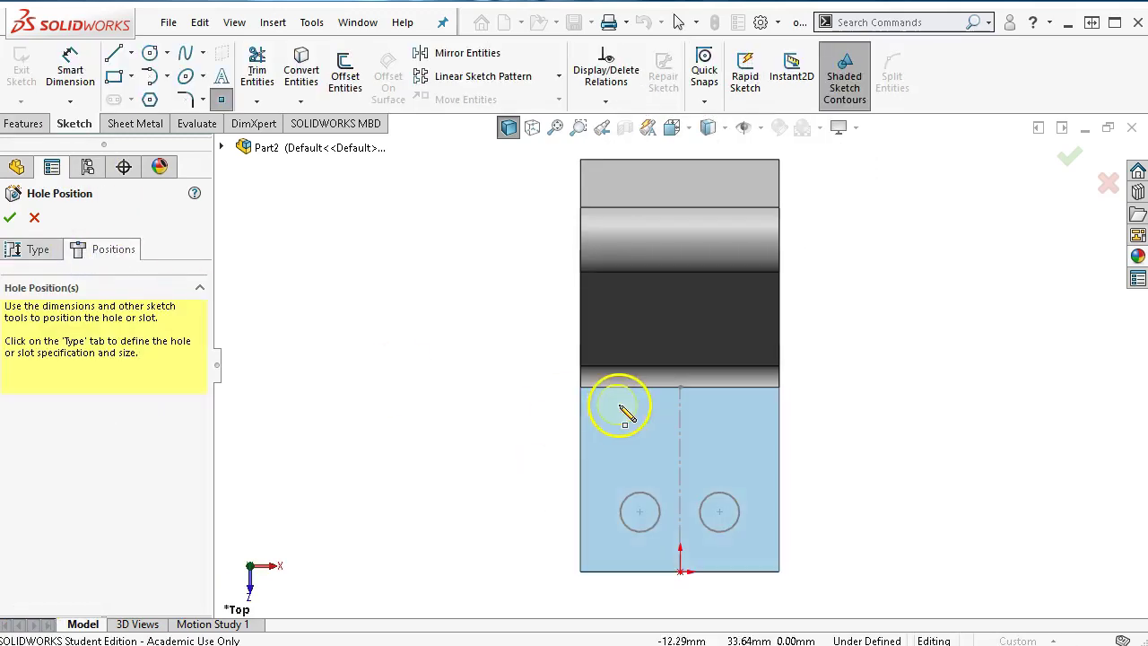
click(640, 512)
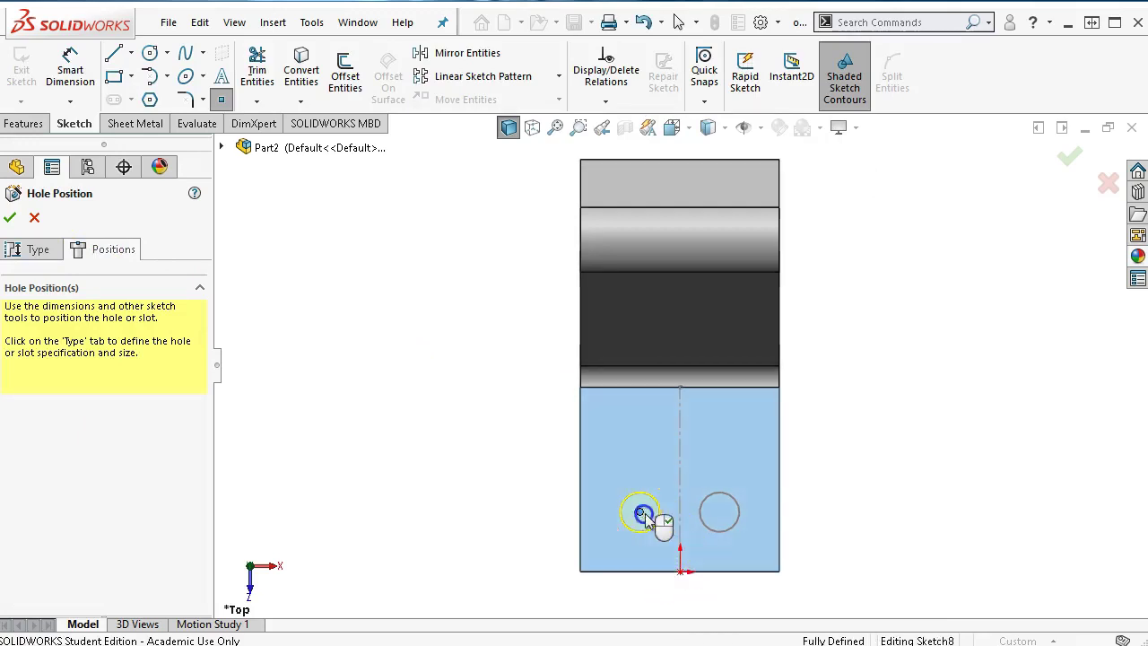
click(720, 512)
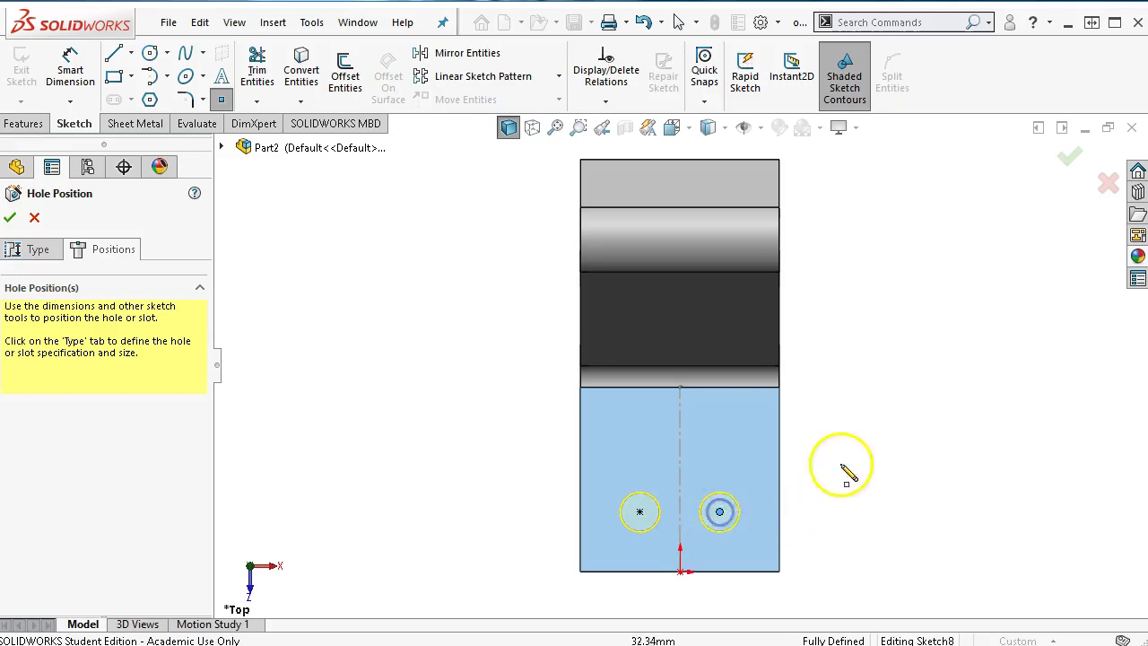
right_click(858, 403)
click(924, 421)
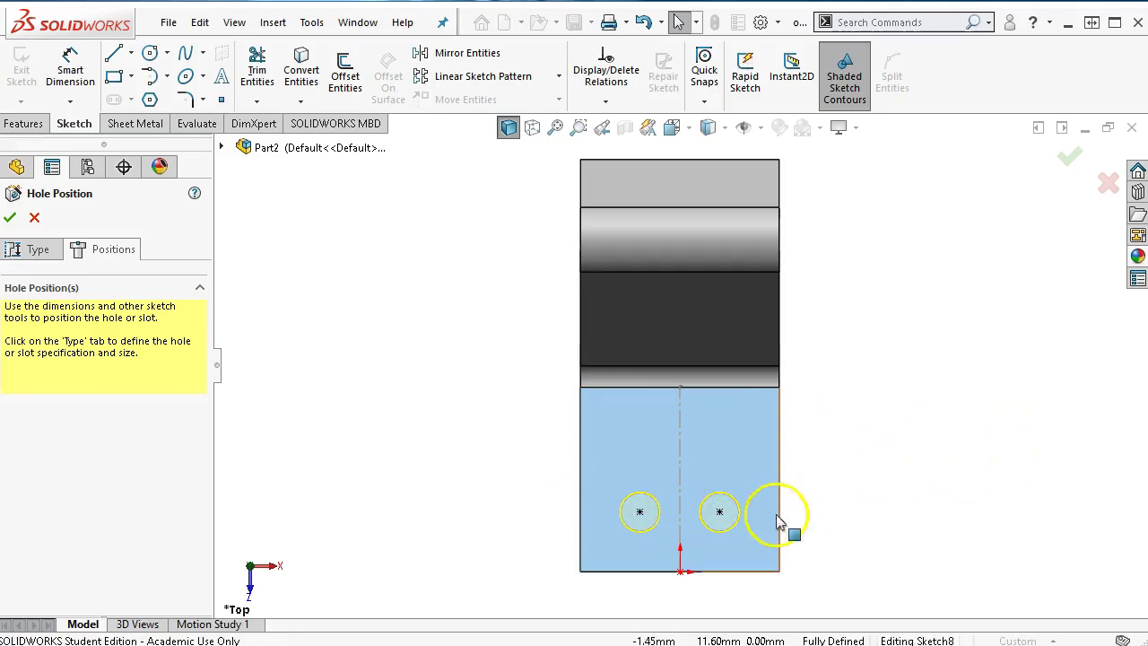
key(ctrl+7)
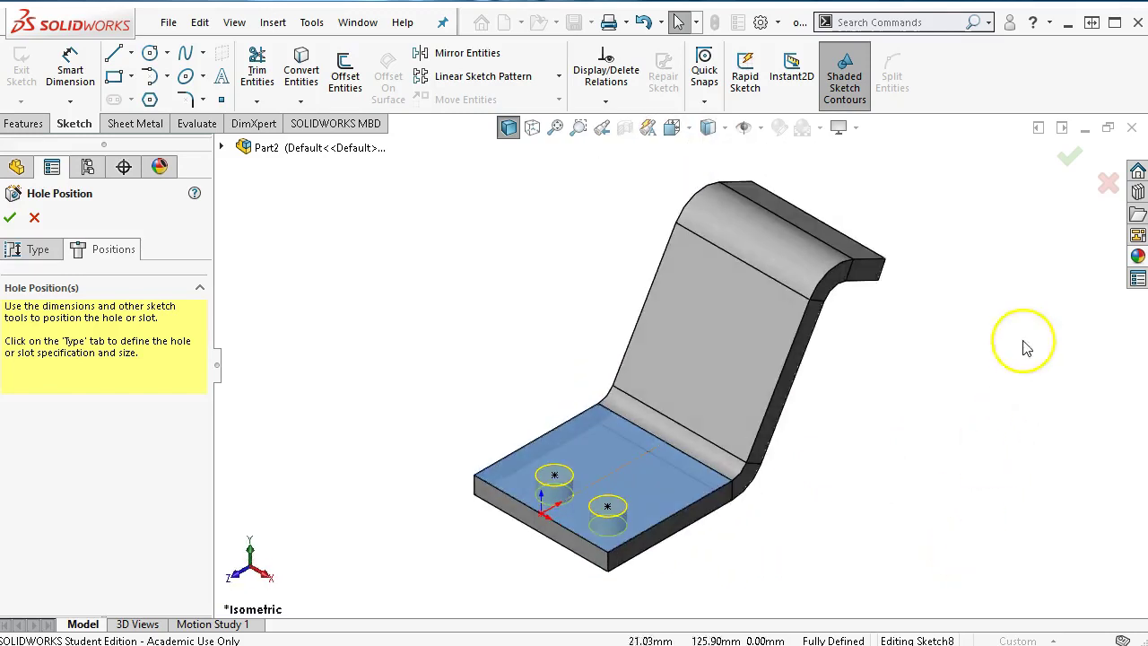
click(1068, 155)
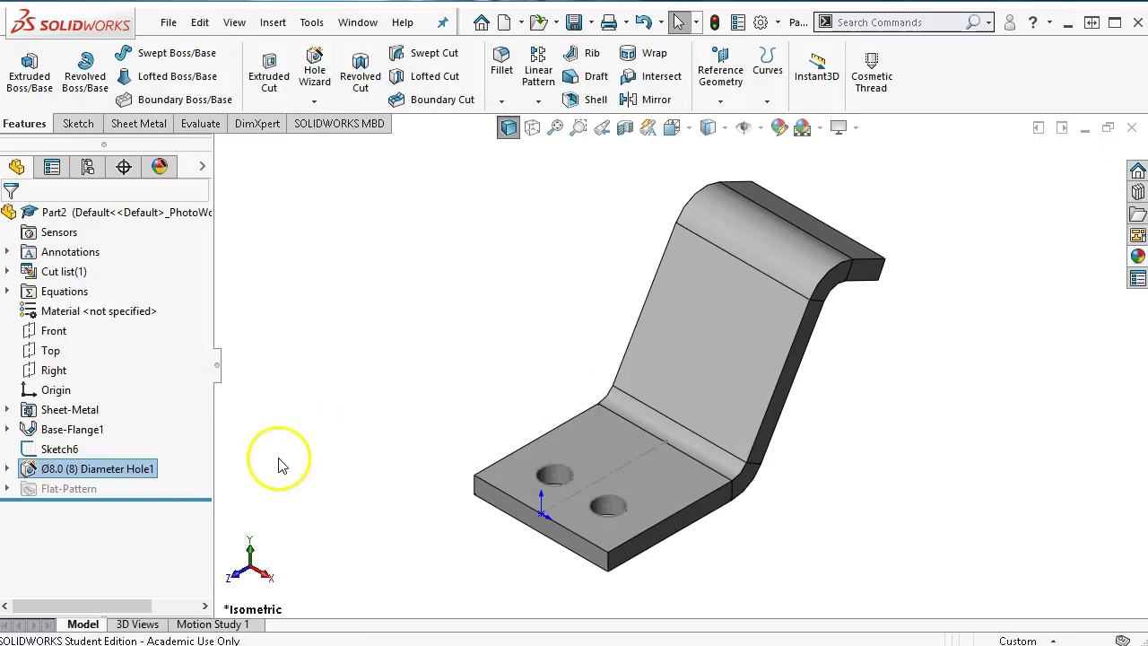
Hide the leftover sketch containing the two circles on the base plate.
right_click(72, 447)
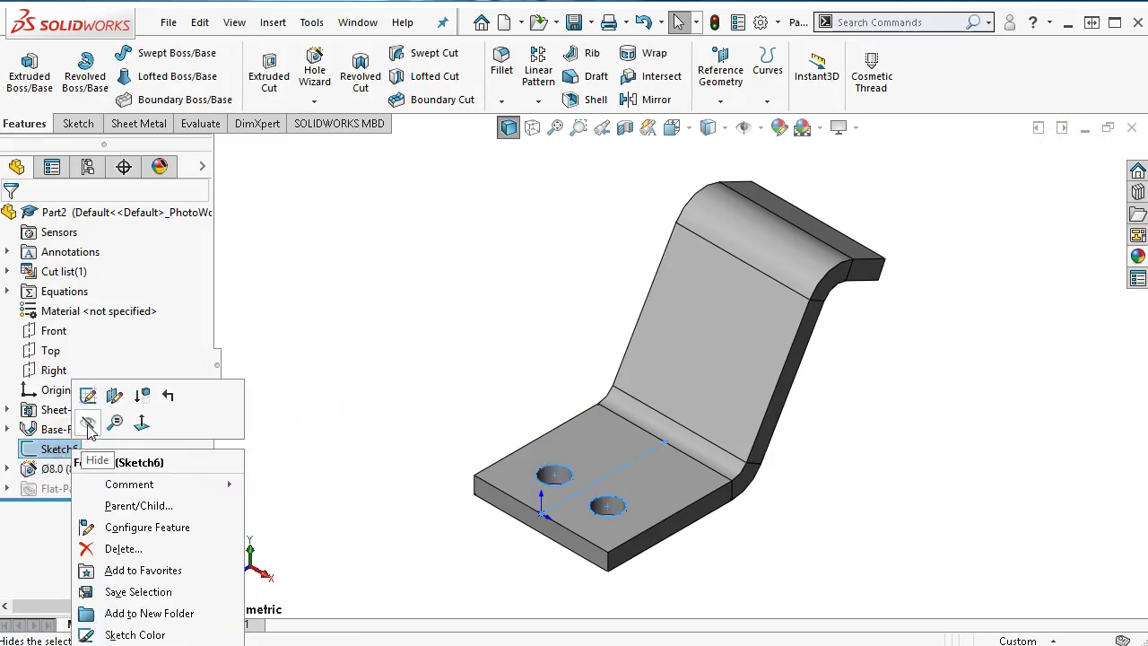
click(88, 423)
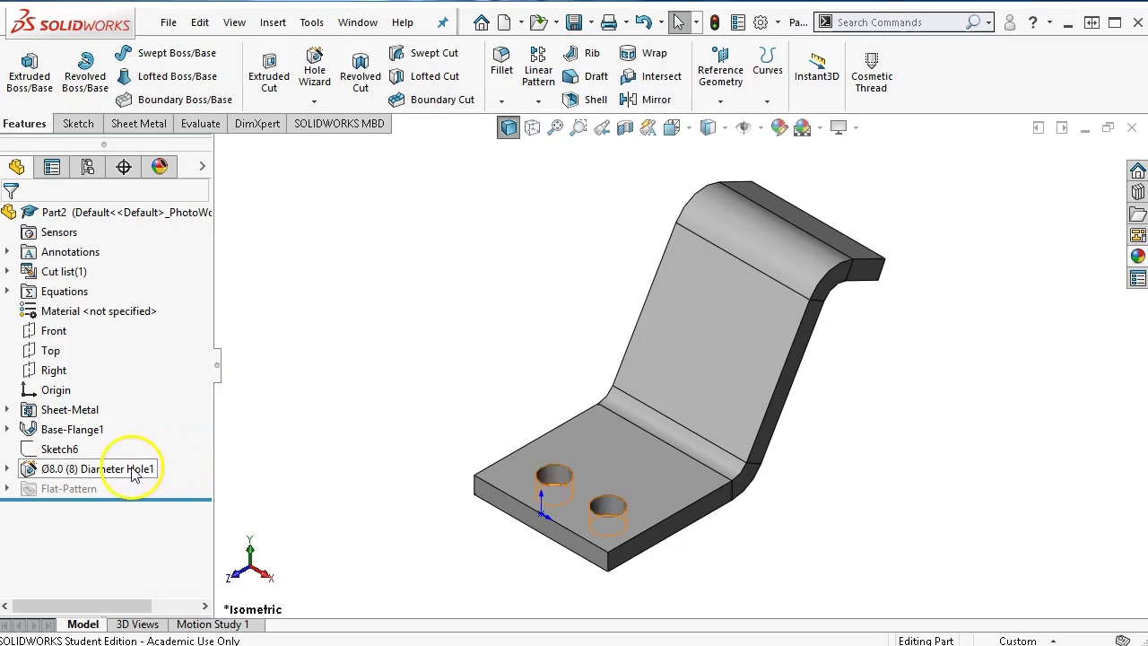
drag(133, 473, 348, 429)
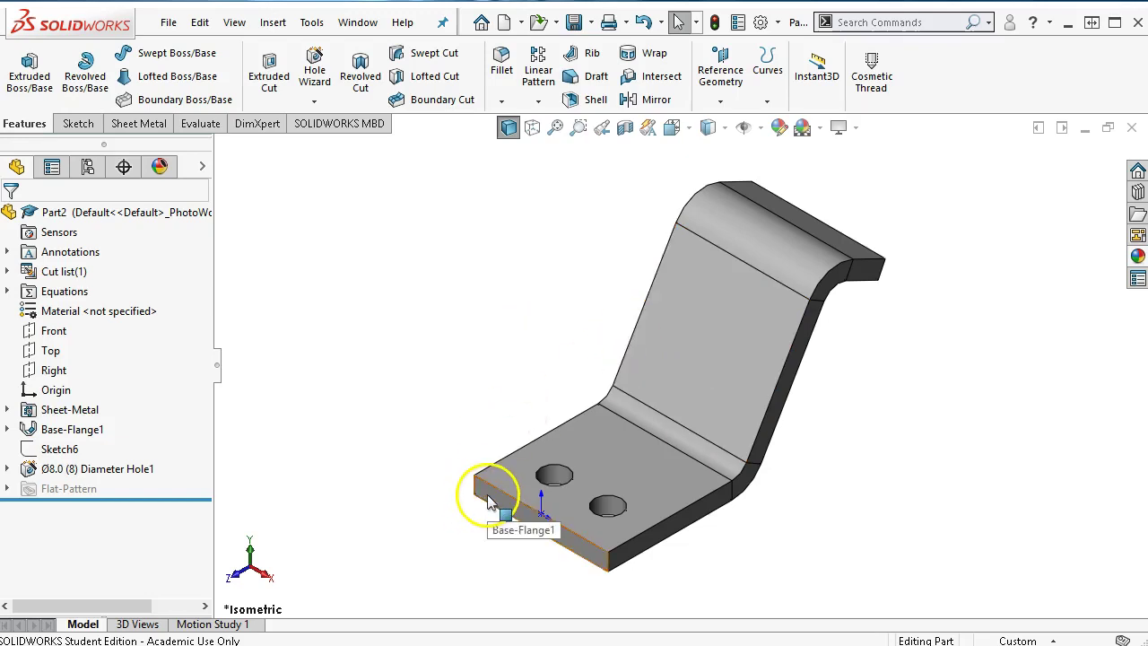
Sketch a corner rectangle about 20 by 10 mm on the inclined face, starting from its left edge.
click(649, 329)
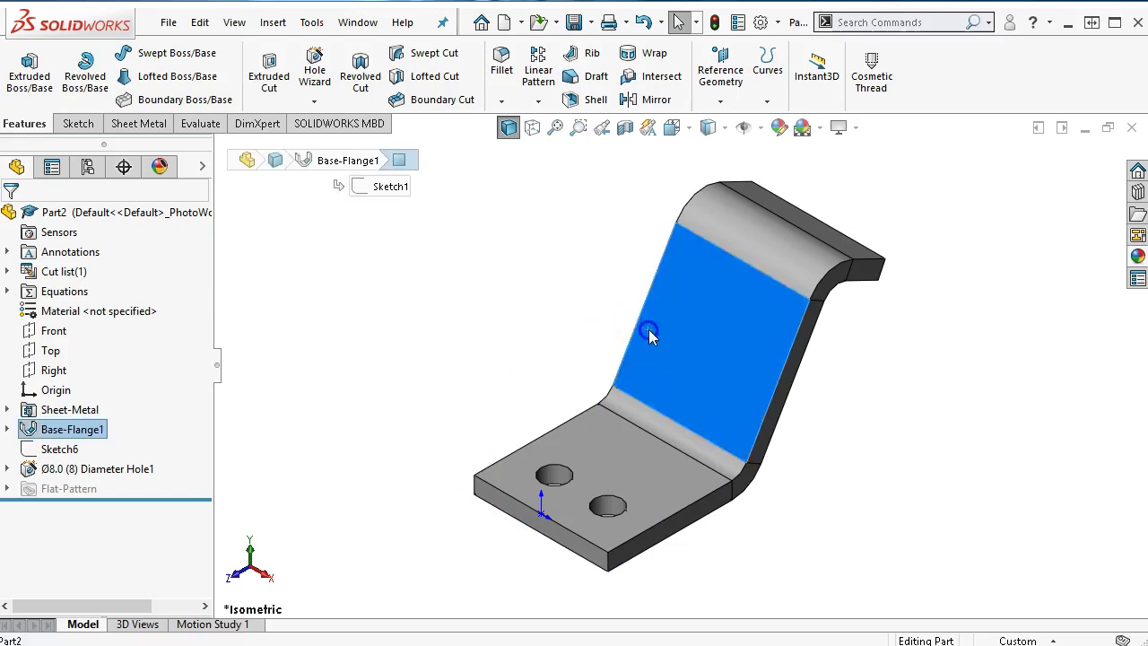
click(723, 281)
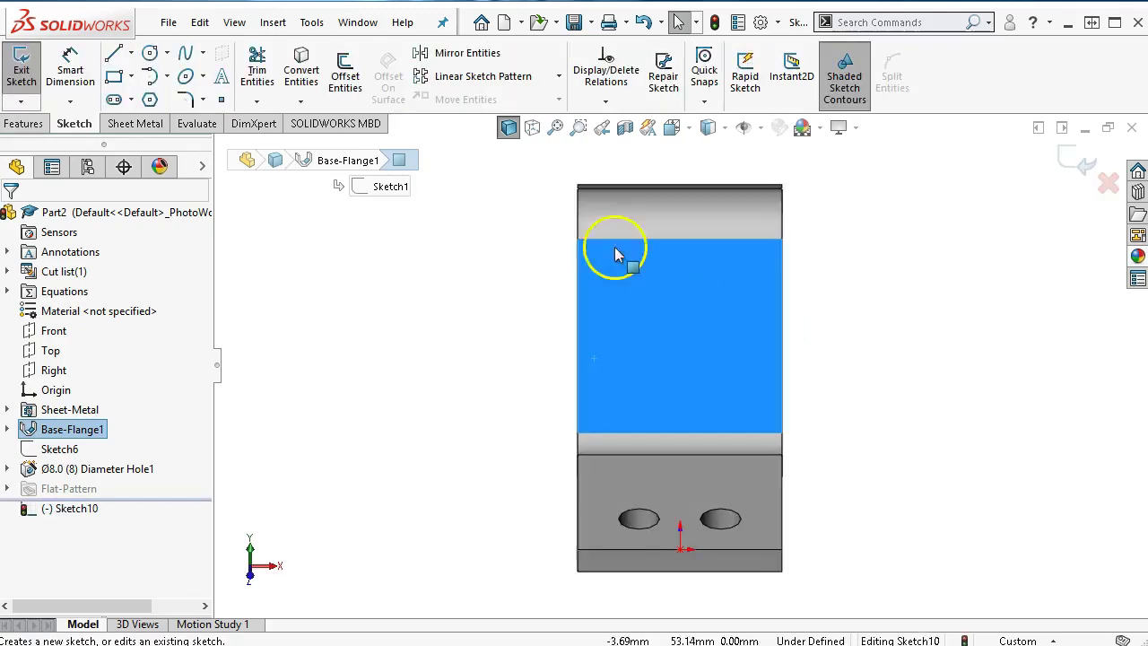
click(114, 81)
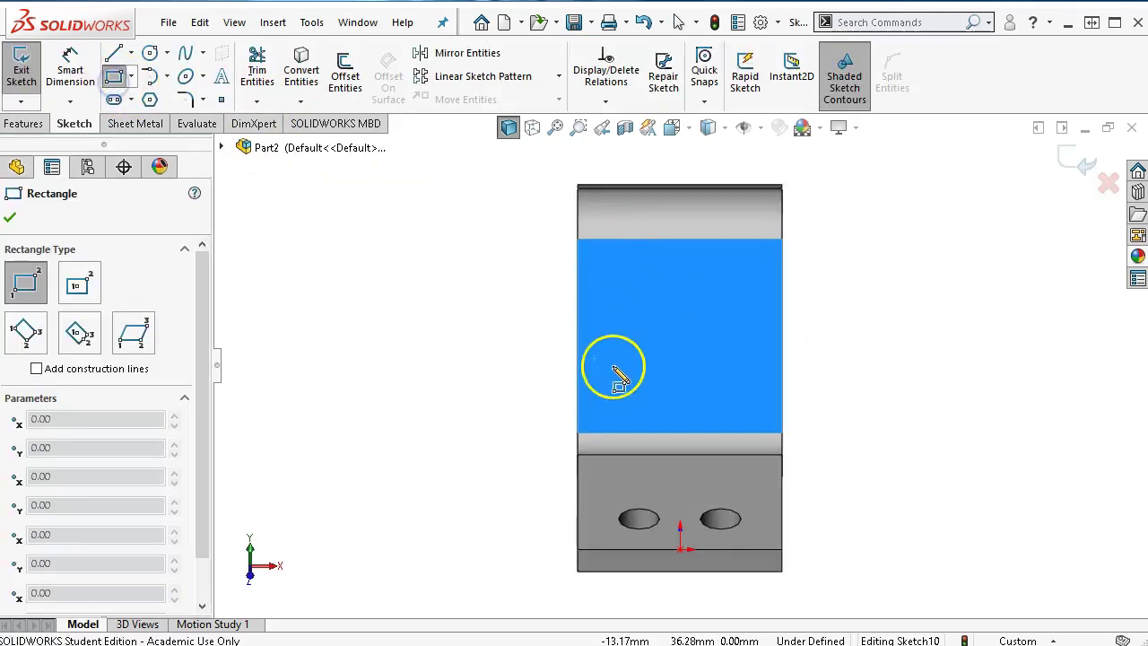
click(578, 365)
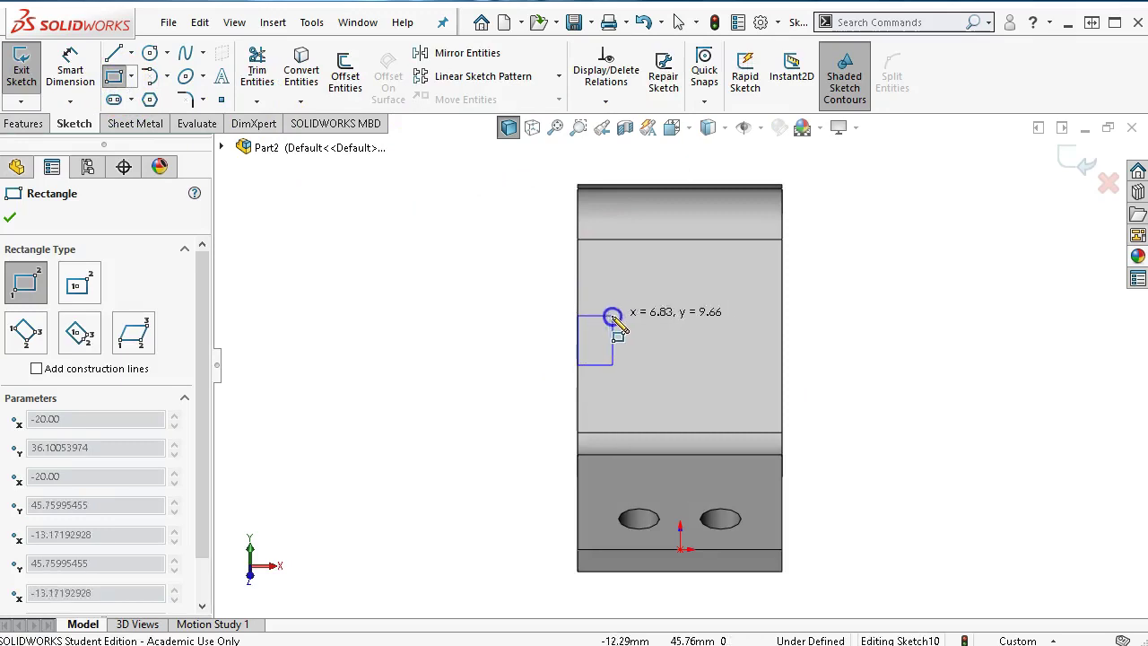
click(680, 313)
right_click(846, 328)
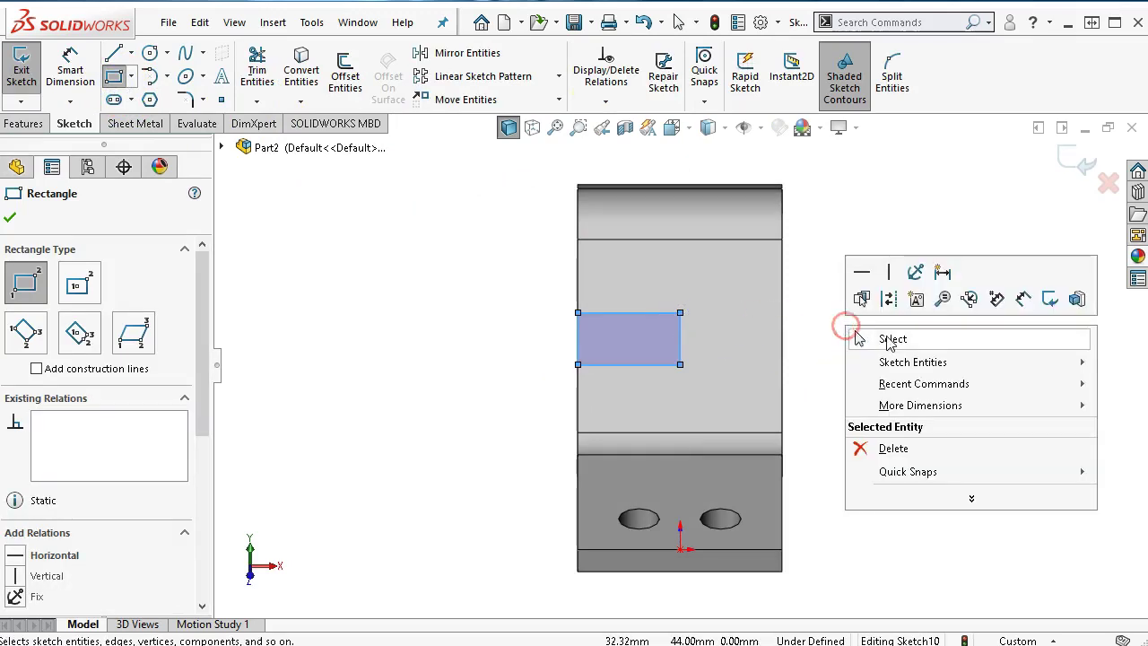
click(886, 337)
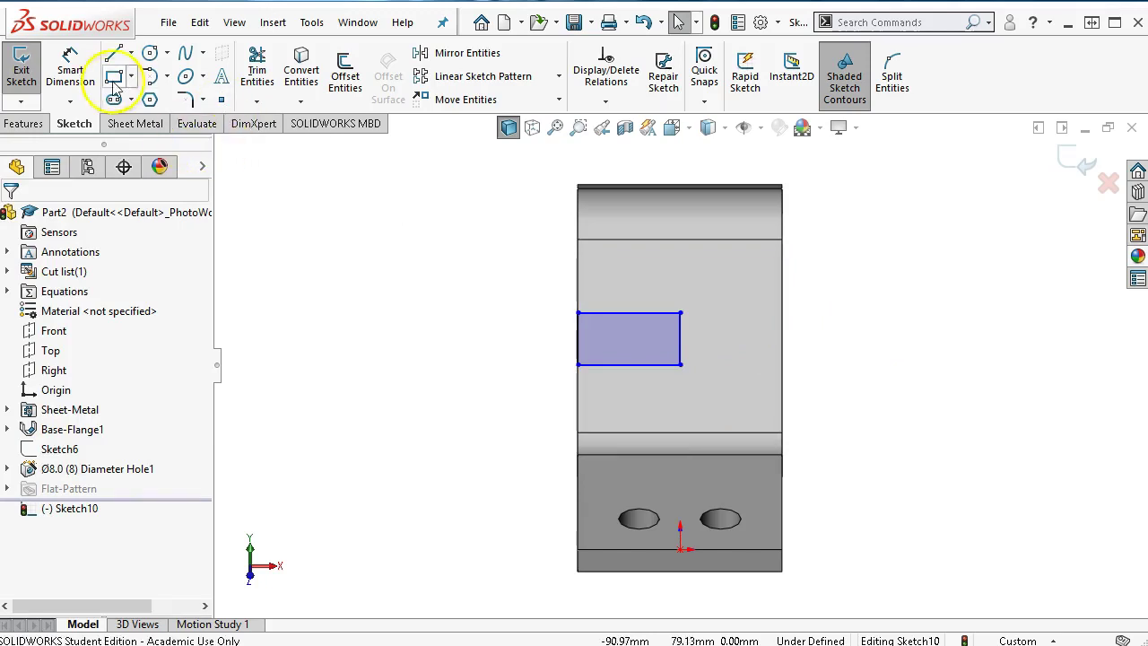
Add a 180° tangent arc joining the two inner corners of the rectangle to round the slot's end.
click(148, 75)
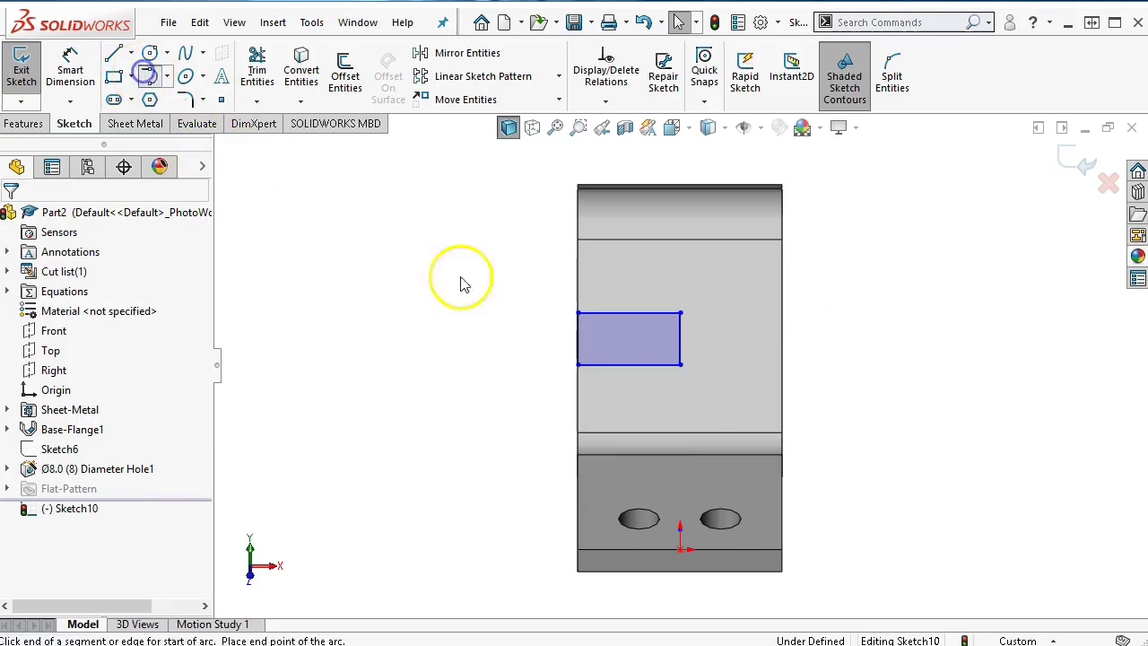
click(680, 313)
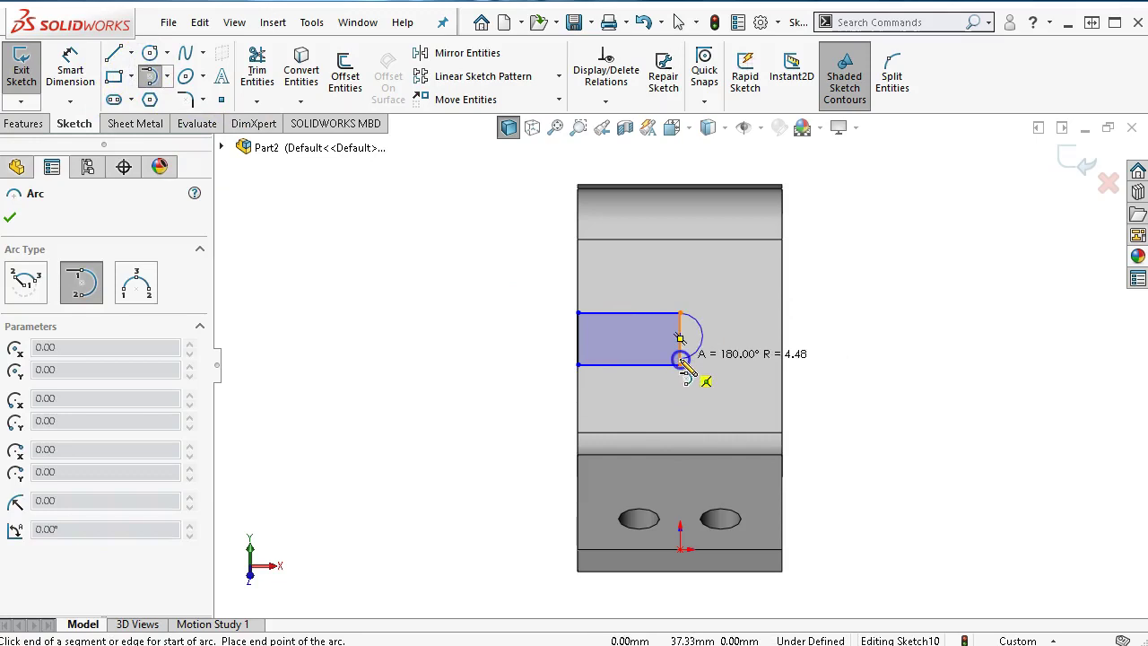
right_click(884, 281)
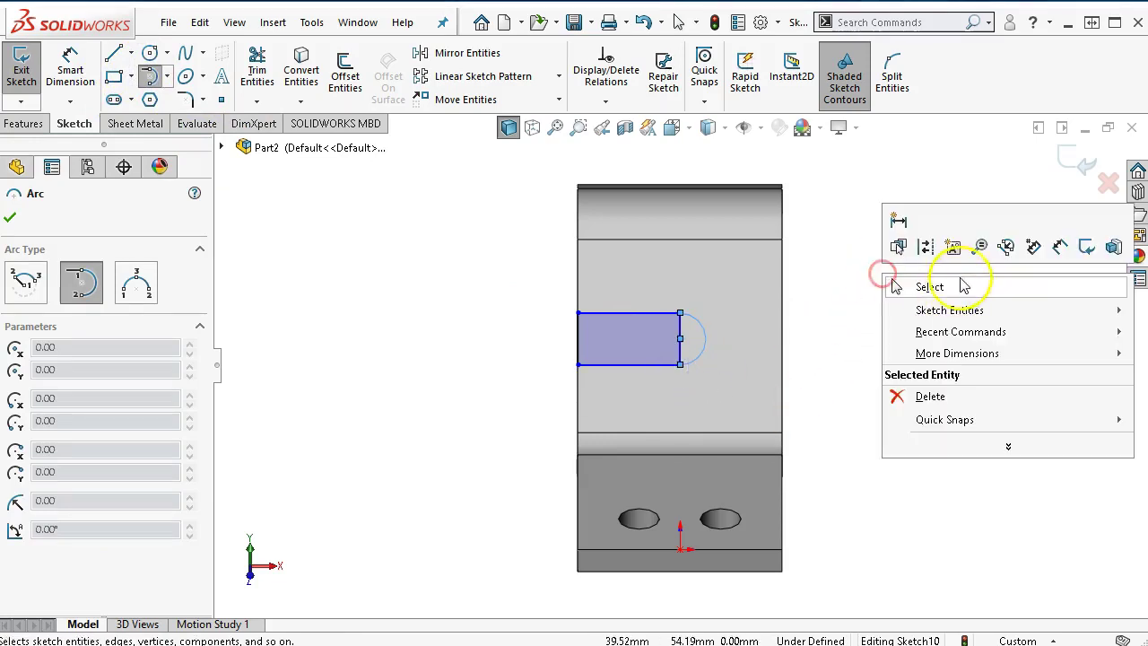
Dimension the slot rectangle's lower horizontal side as 19 mm.
click(1051, 254)
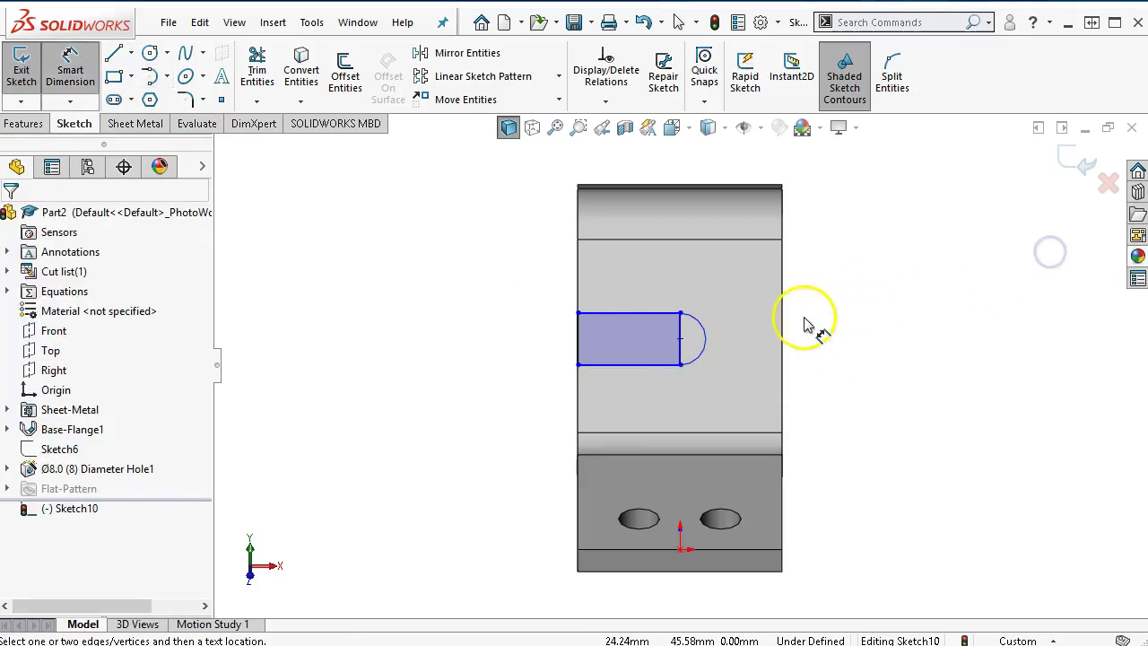
click(613, 368)
click(509, 420)
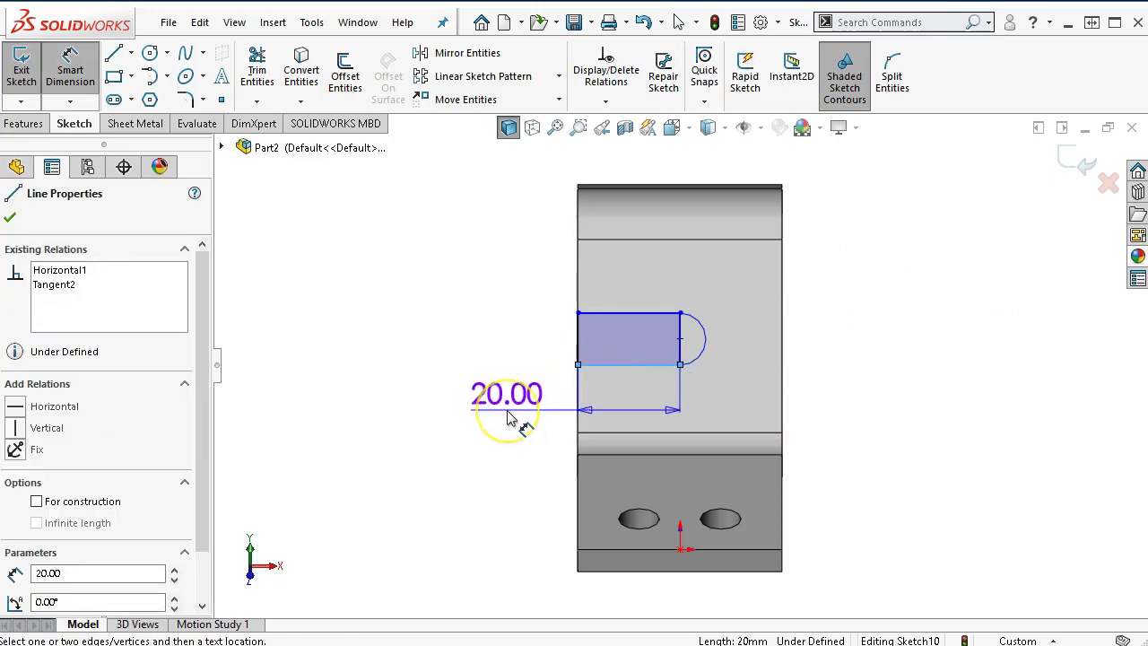
click(509, 411)
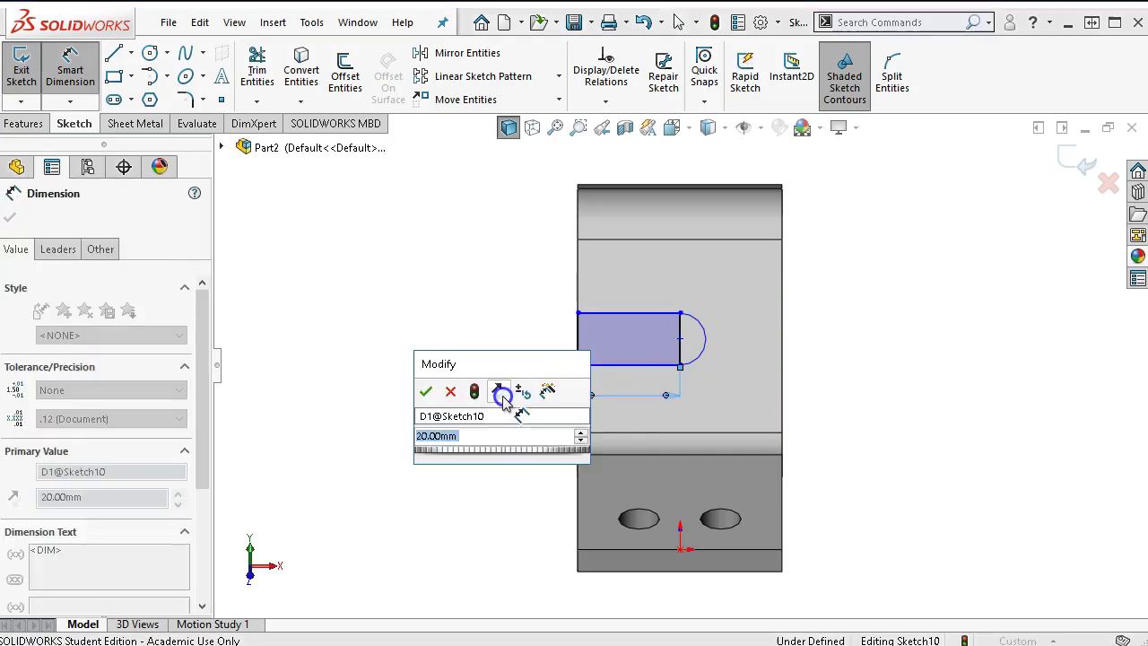
text(19)
key(Return)
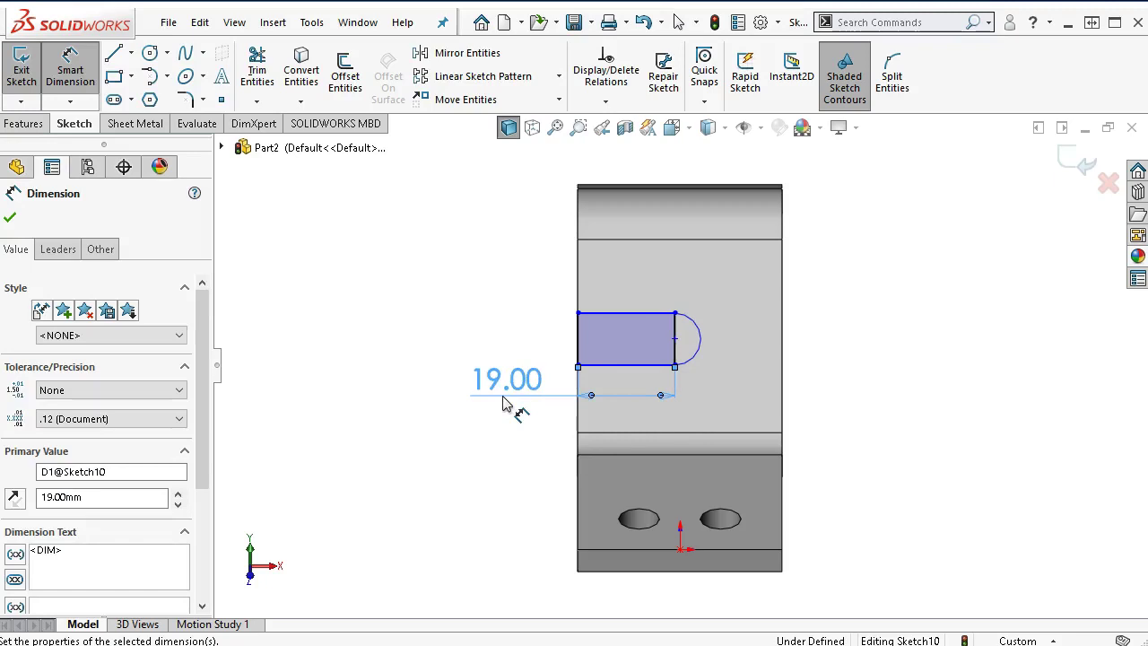
Dimension the slot rectangle's vertical side as 12 mm.
click(571, 344)
click(525, 348)
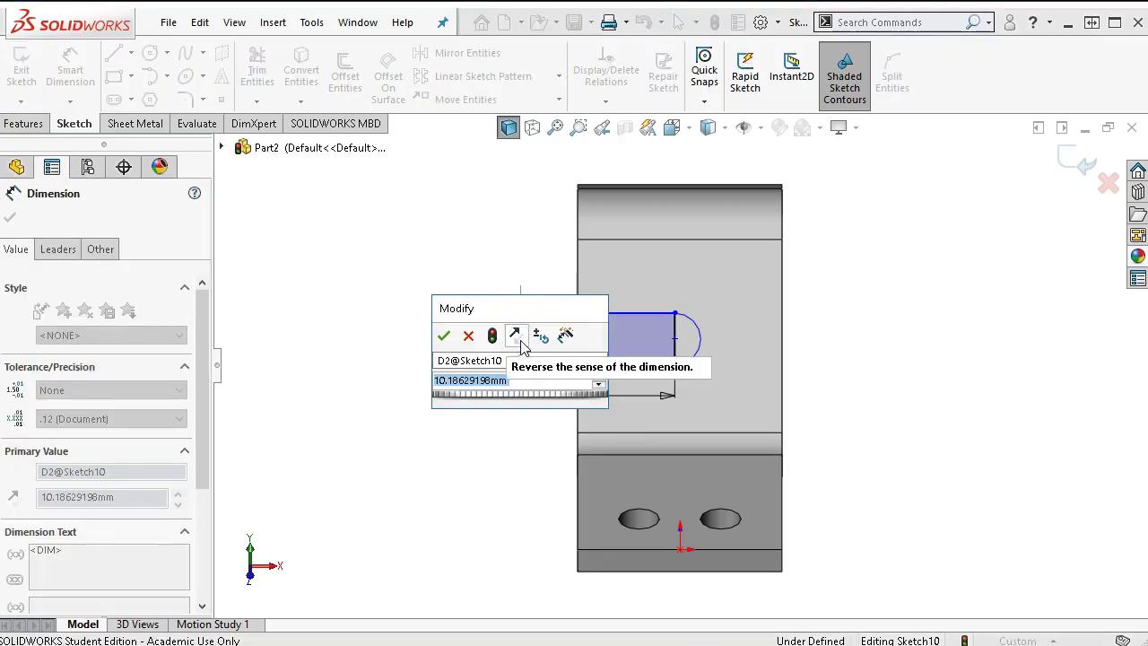
text(12)
key(Return)
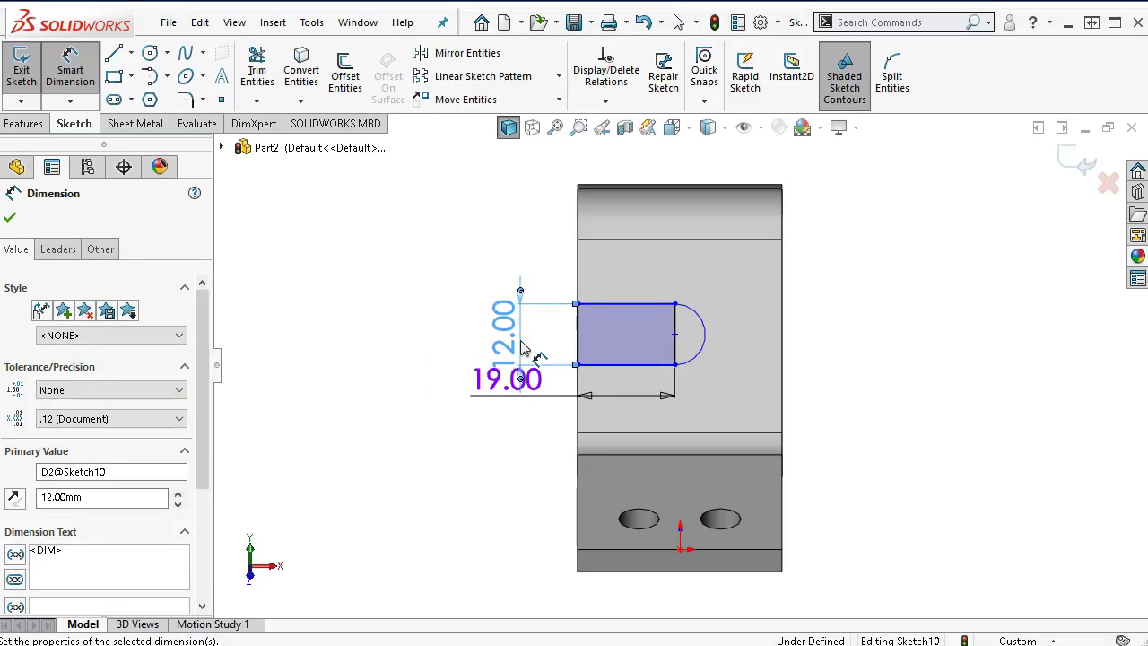
mouse_move(861, 488)
middle_down()
mouse_move(846, 400)
mouse_move(886, 381)
mouse_move(941, 409)
middle_up()
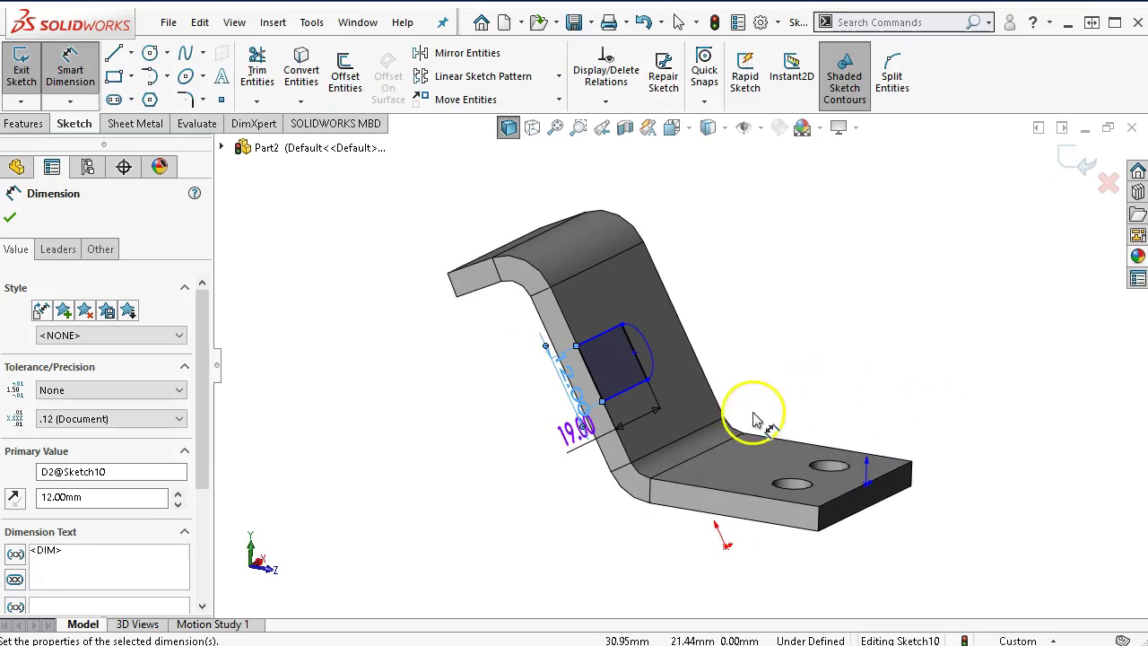
scroll(769, 385, down, 1)
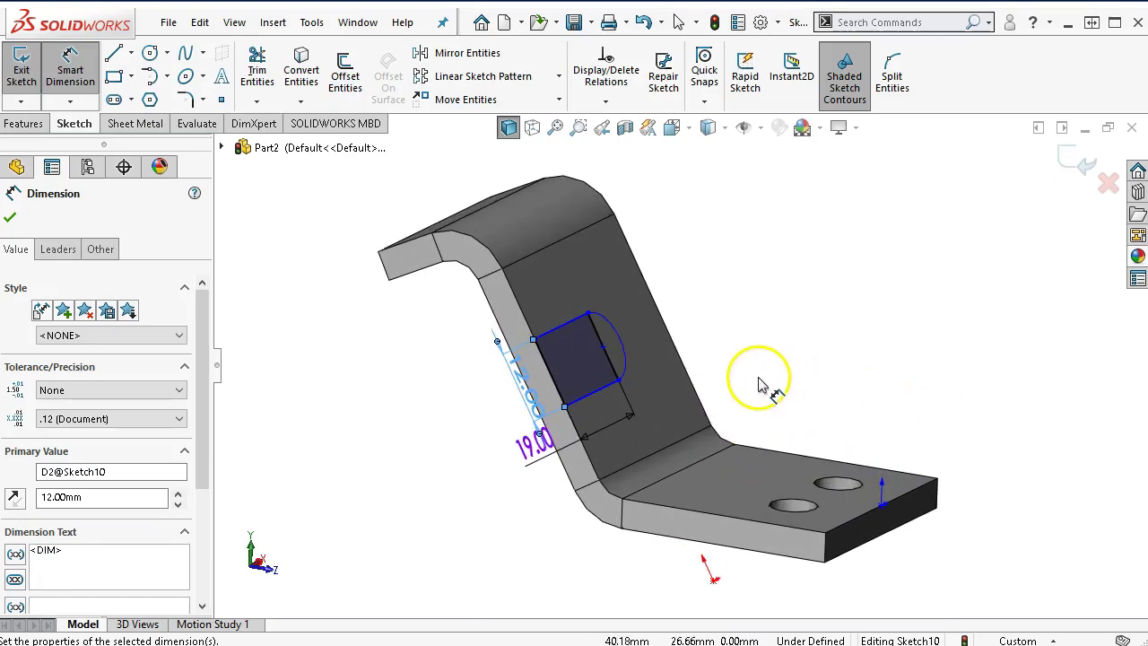
click(640, 502)
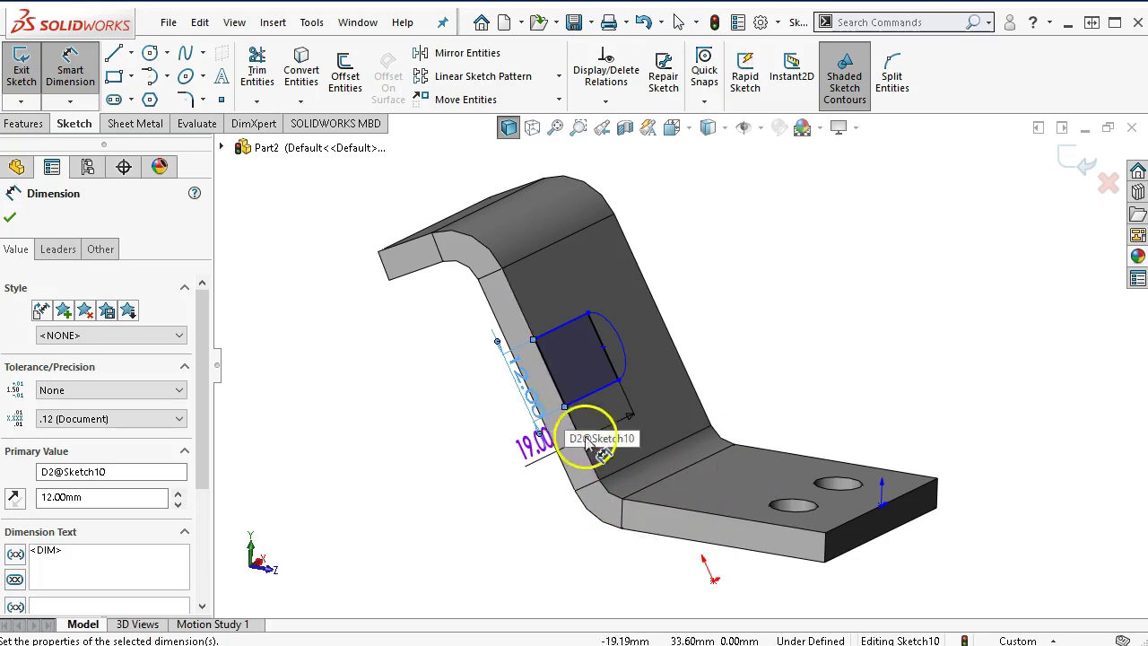
Dimension the distance from the slot's lower outer corner to the base plate's corner at the bend as 14 mm.
click(624, 502)
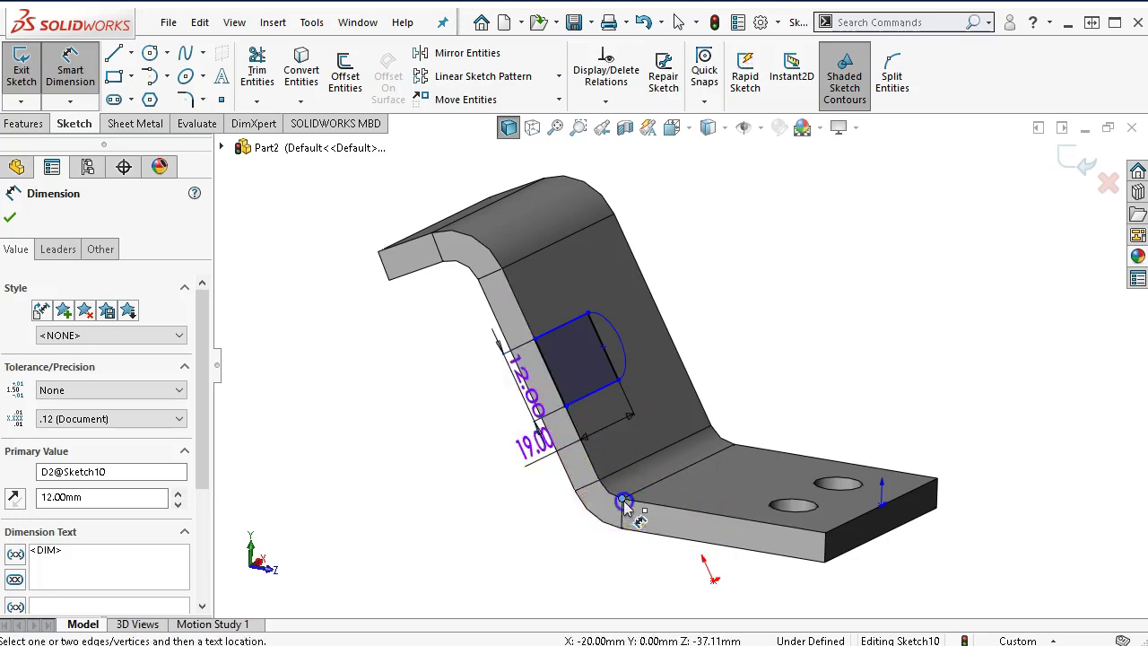
click(575, 418)
click(567, 408)
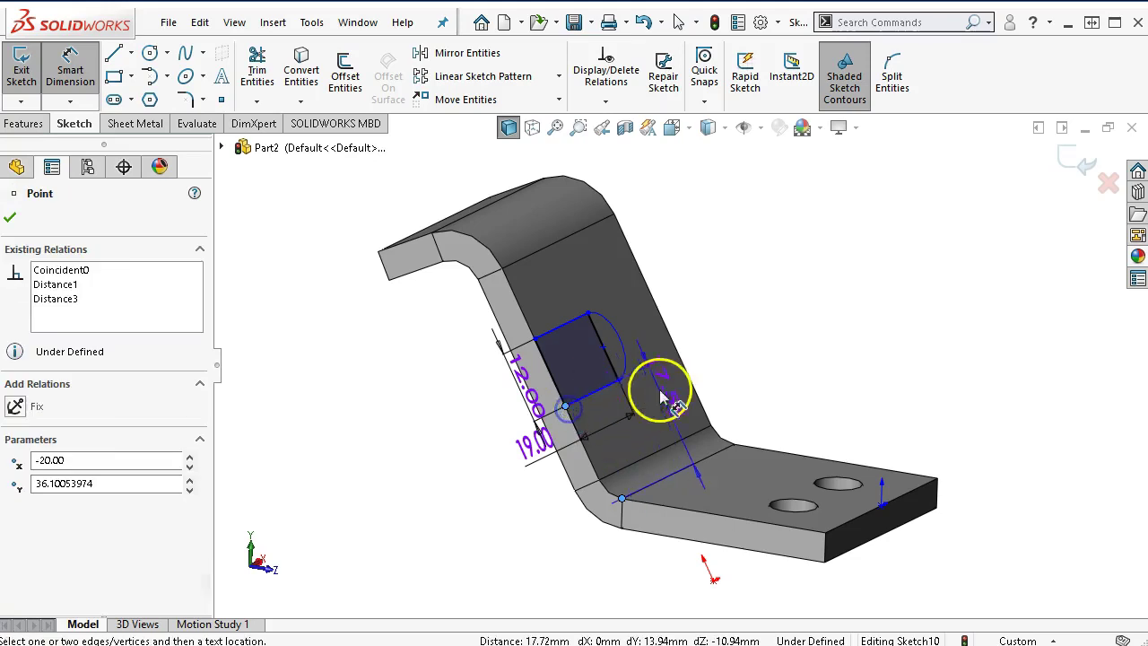
click(728, 359)
text(1)
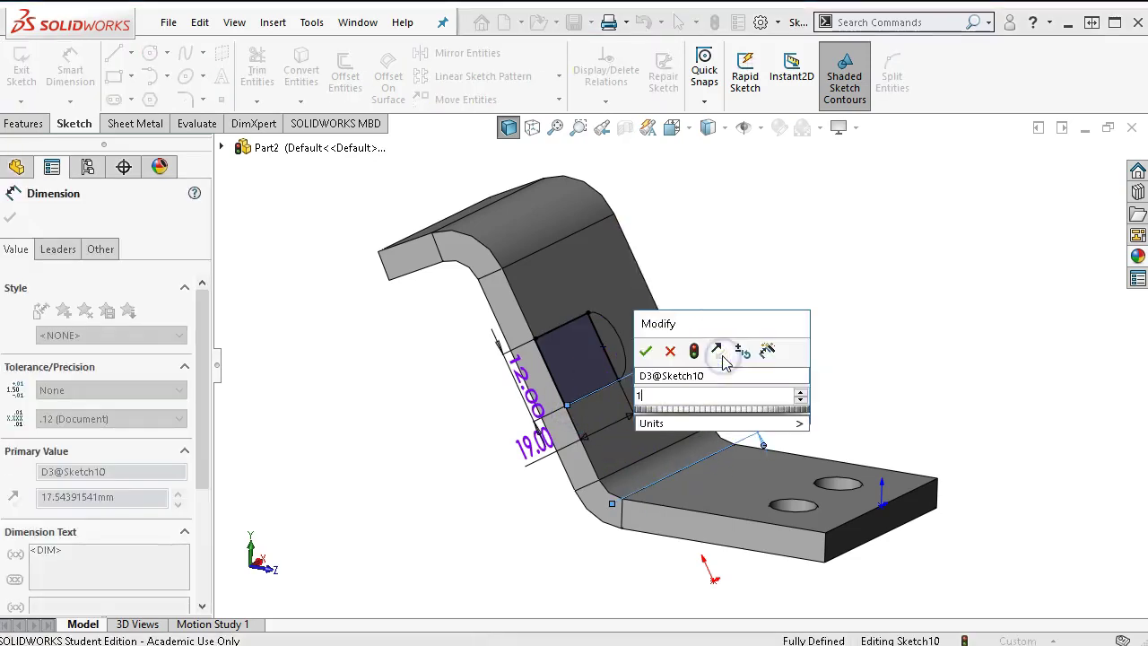
text(4)
key(Return)
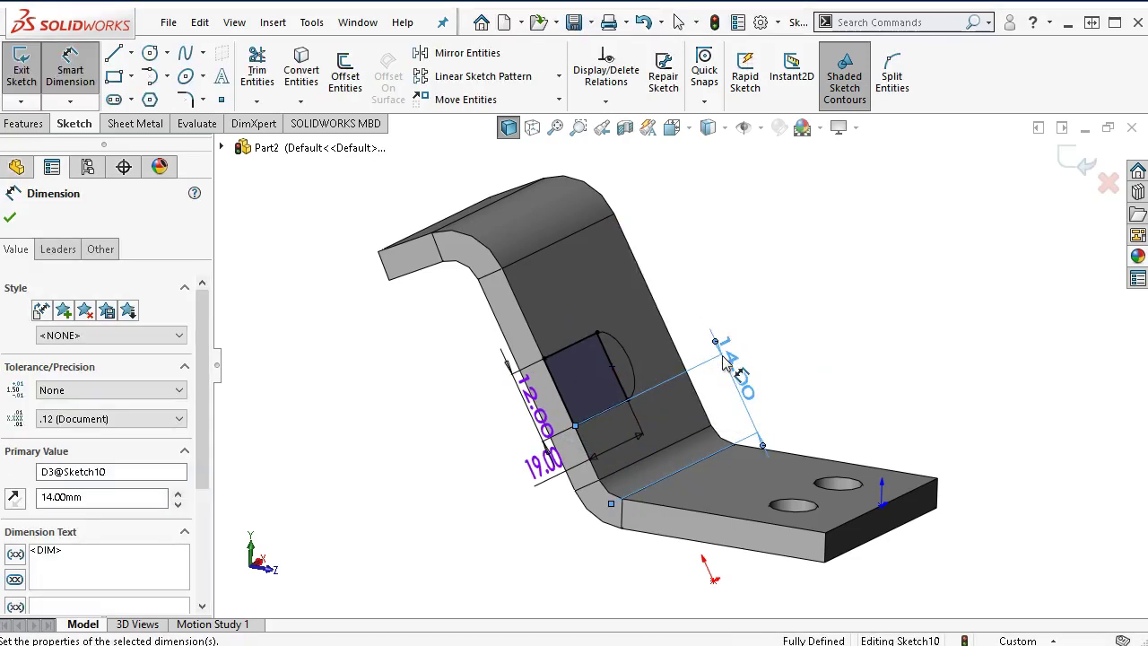
right_click(737, 285)
click(792, 339)
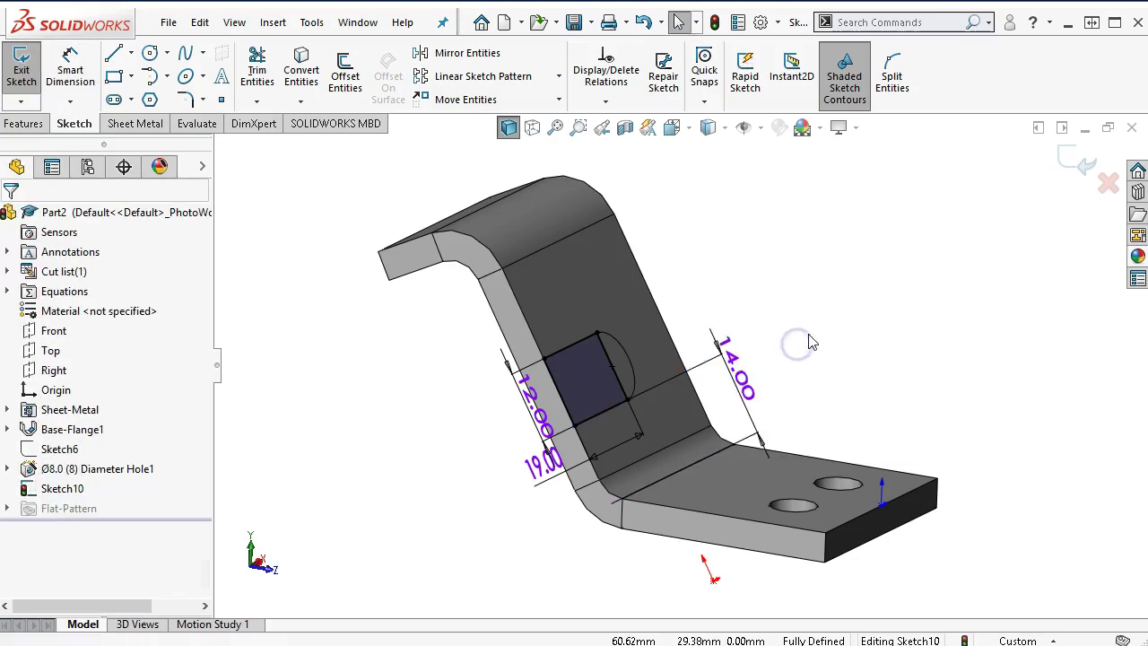
mouse_move(797, 377)
middle_down()
mouse_move(782, 391)
mouse_move(831, 361)
mouse_move(822, 368)
middle_up()
click(574, 489)
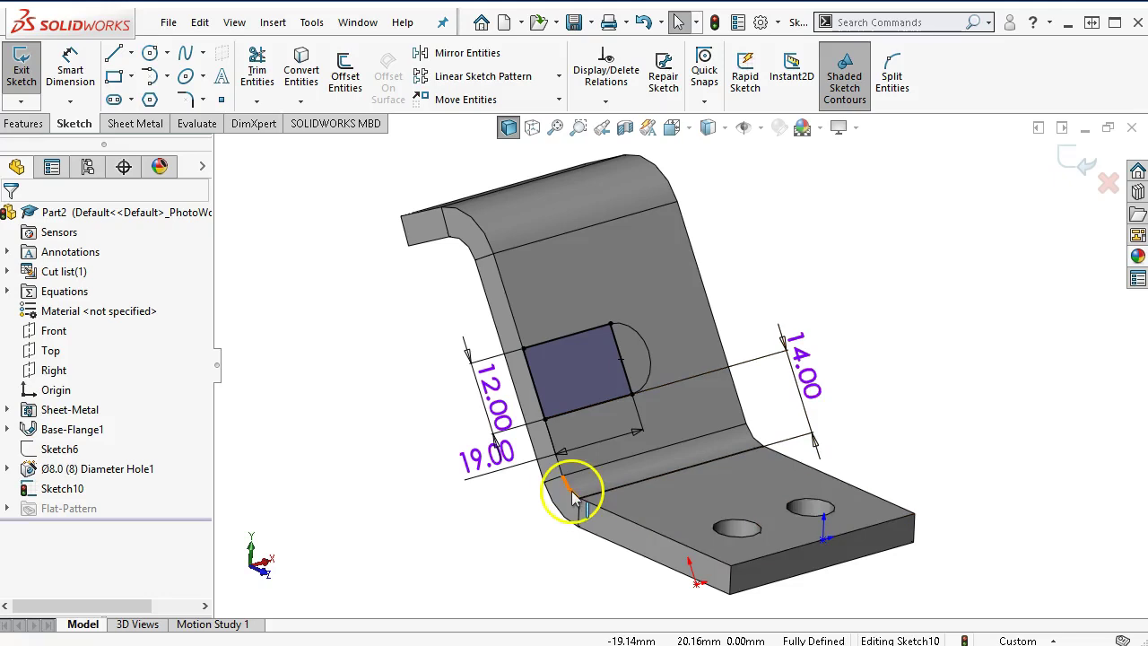
click(582, 492)
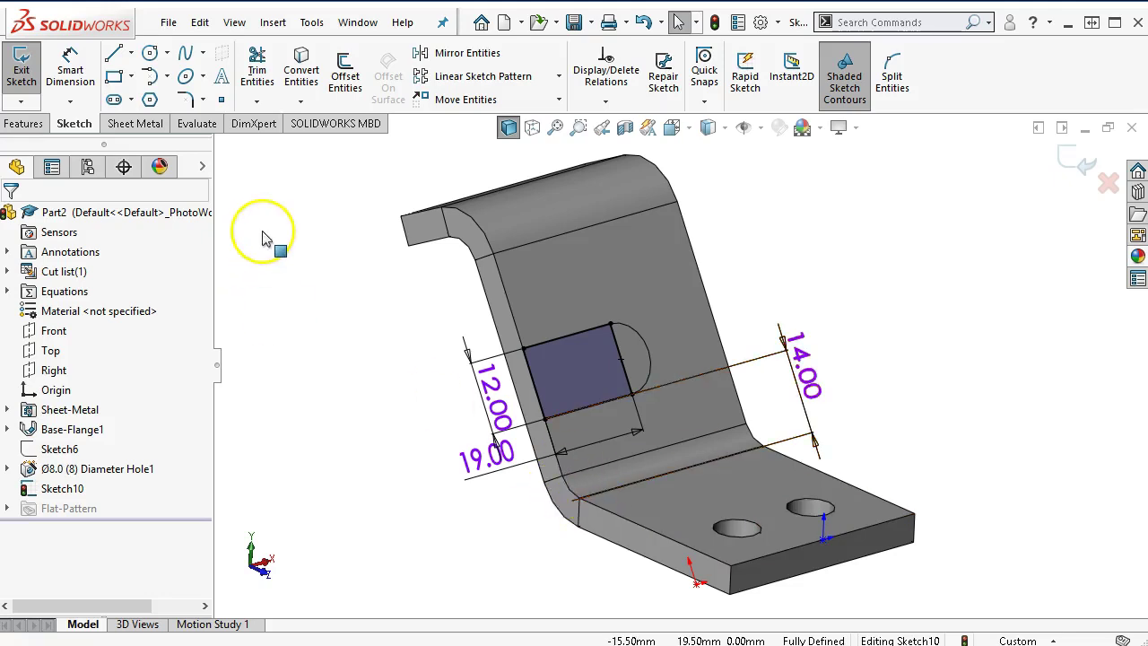
click(30, 123)
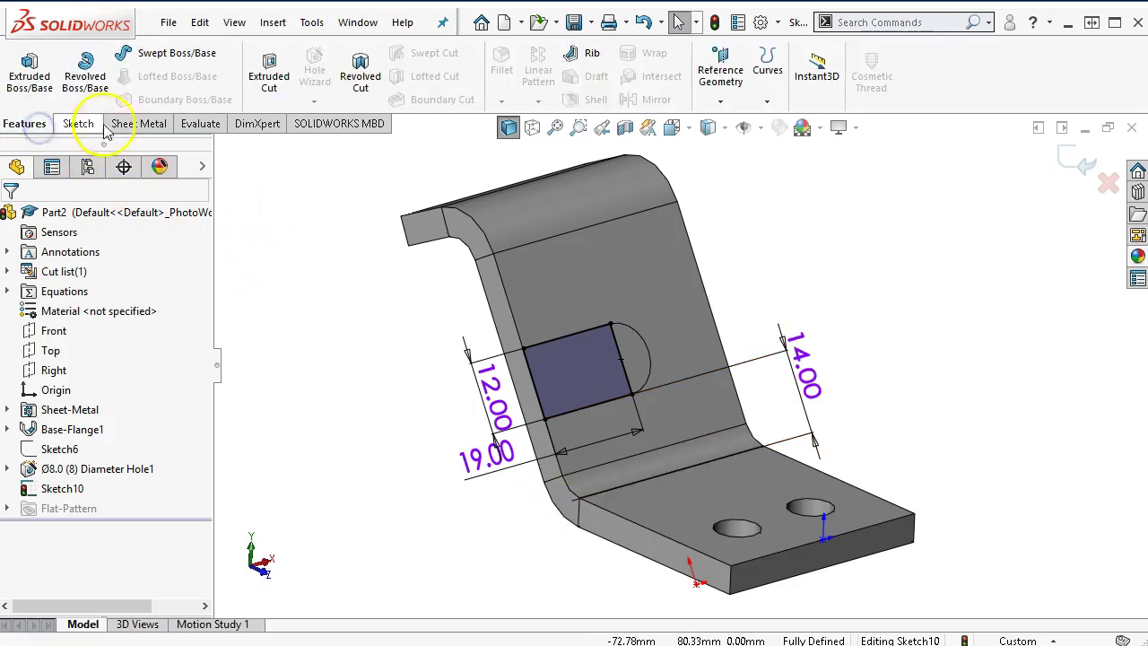
click(267, 77)
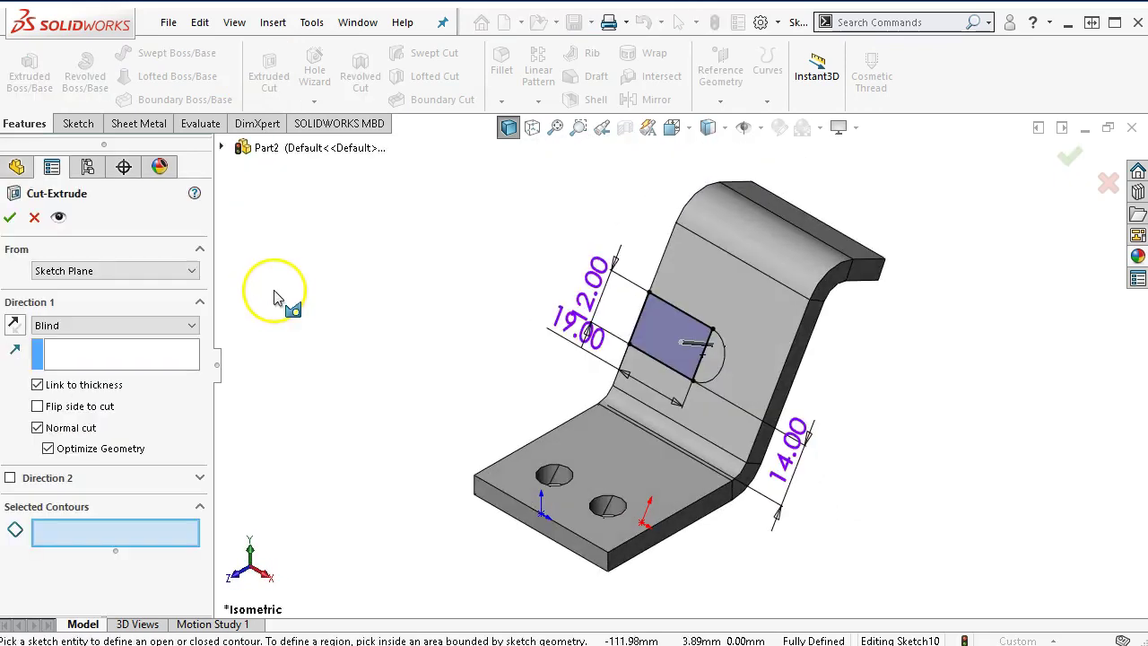
click(34, 217)
Convert the slot rectangle's inner side, shared with the arc, to construction geometry.
scroll(658, 395, down, 2)
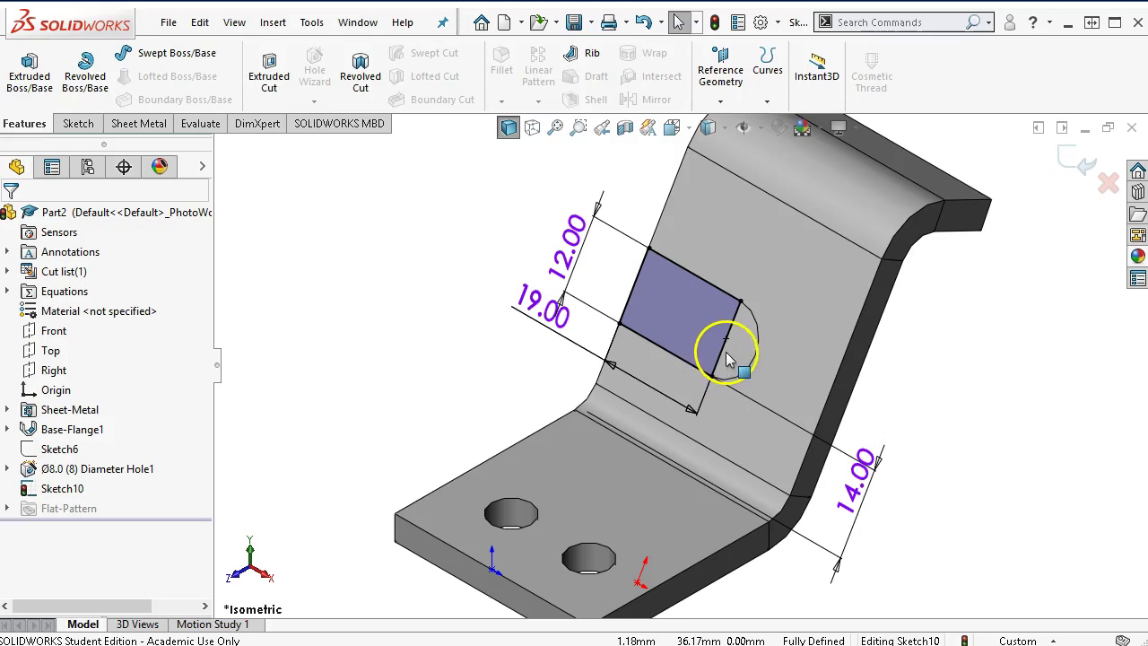
click(723, 359)
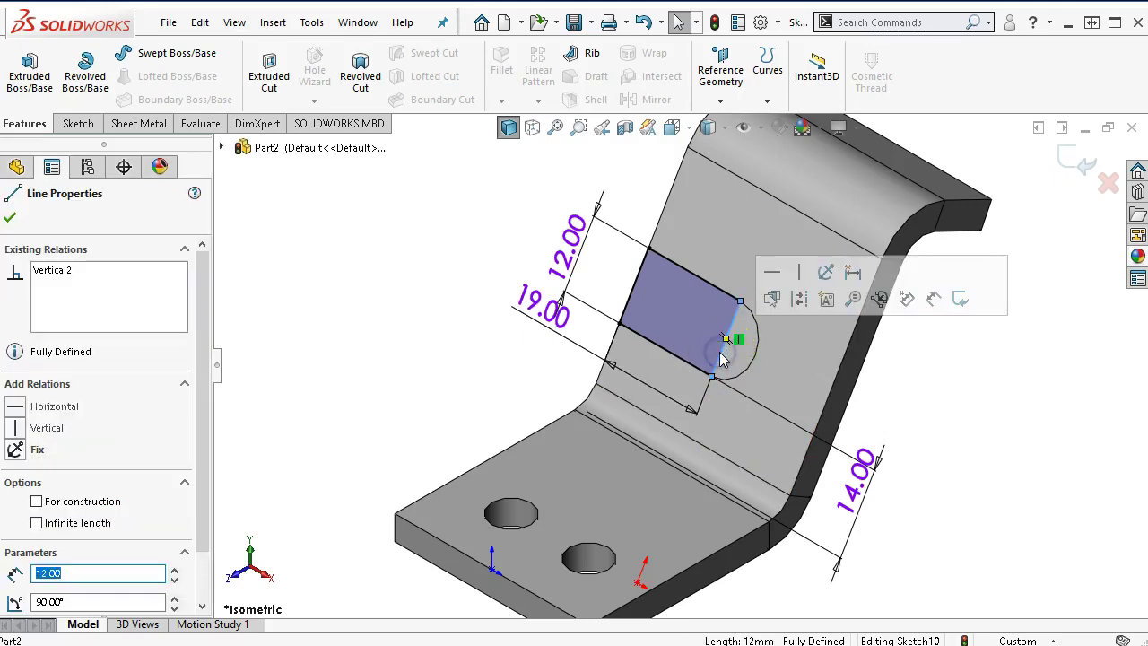
click(799, 300)
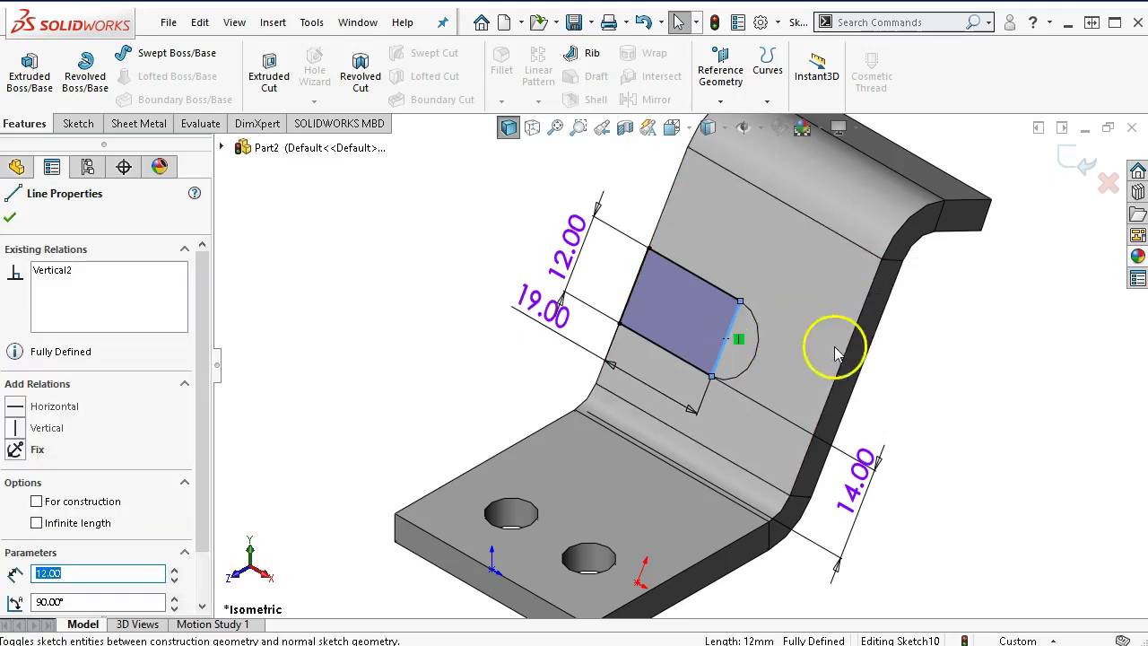
click(944, 371)
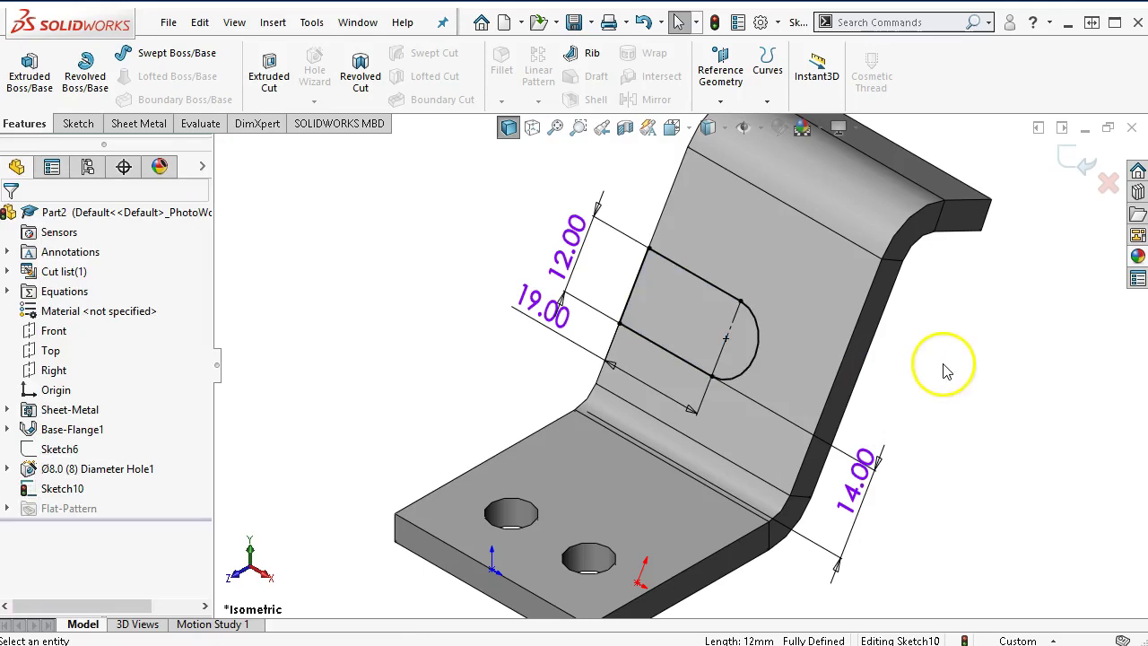
Extrude-cut the slot profile through the inclined flange as a blind normal cut linked to the sheet thickness.
click(731, 298)
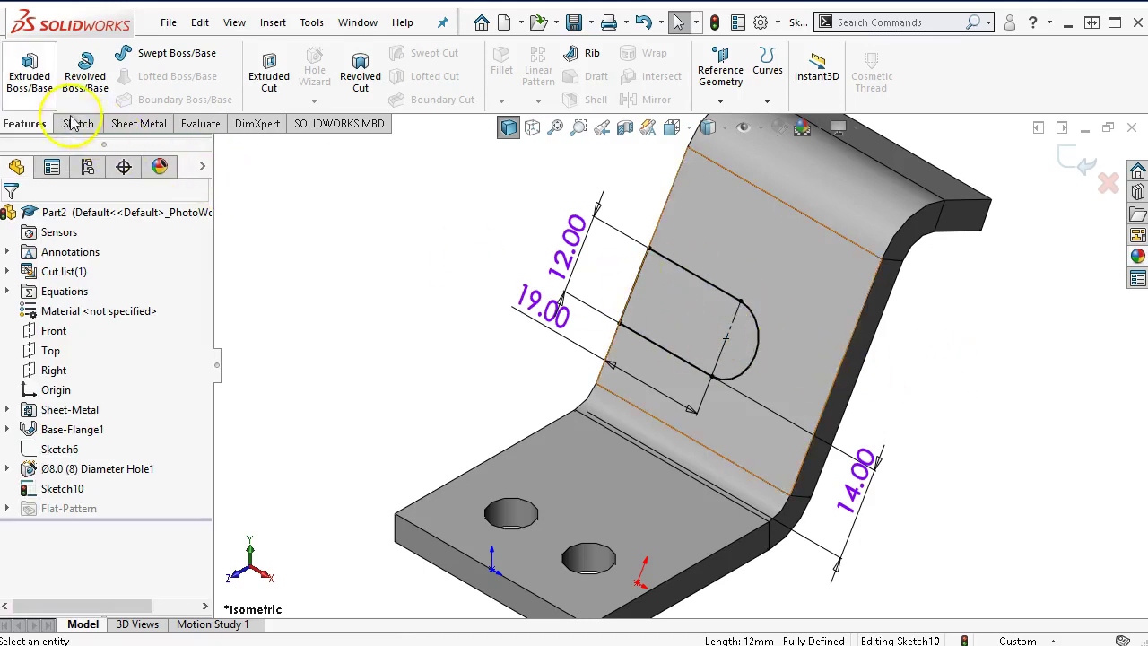
click(267, 77)
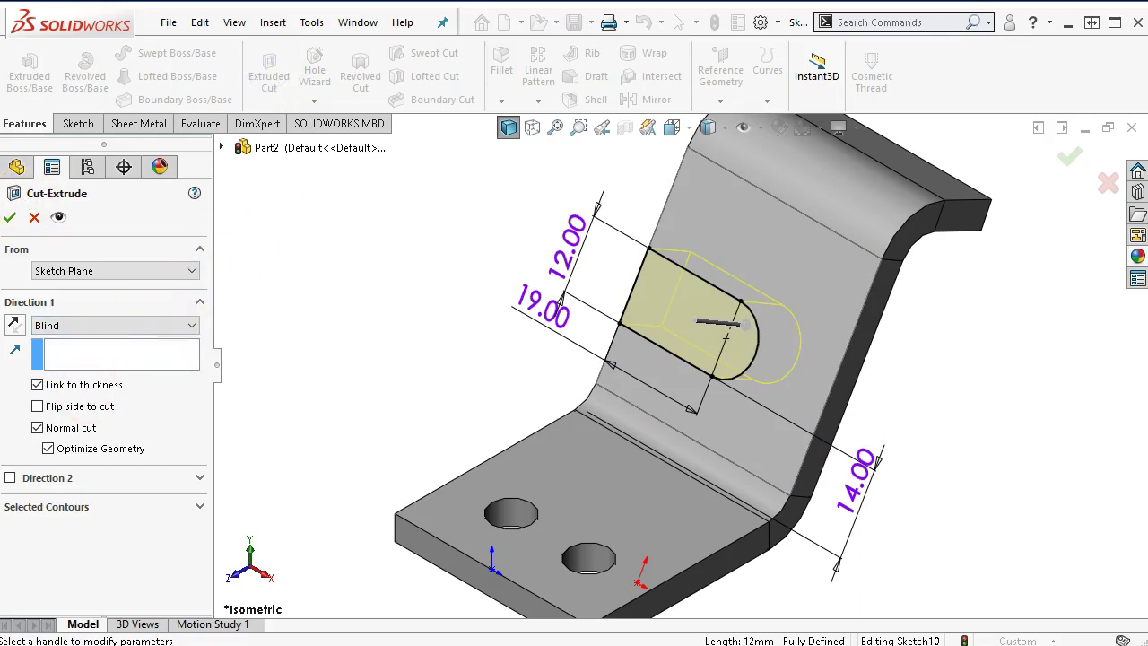
click(10, 218)
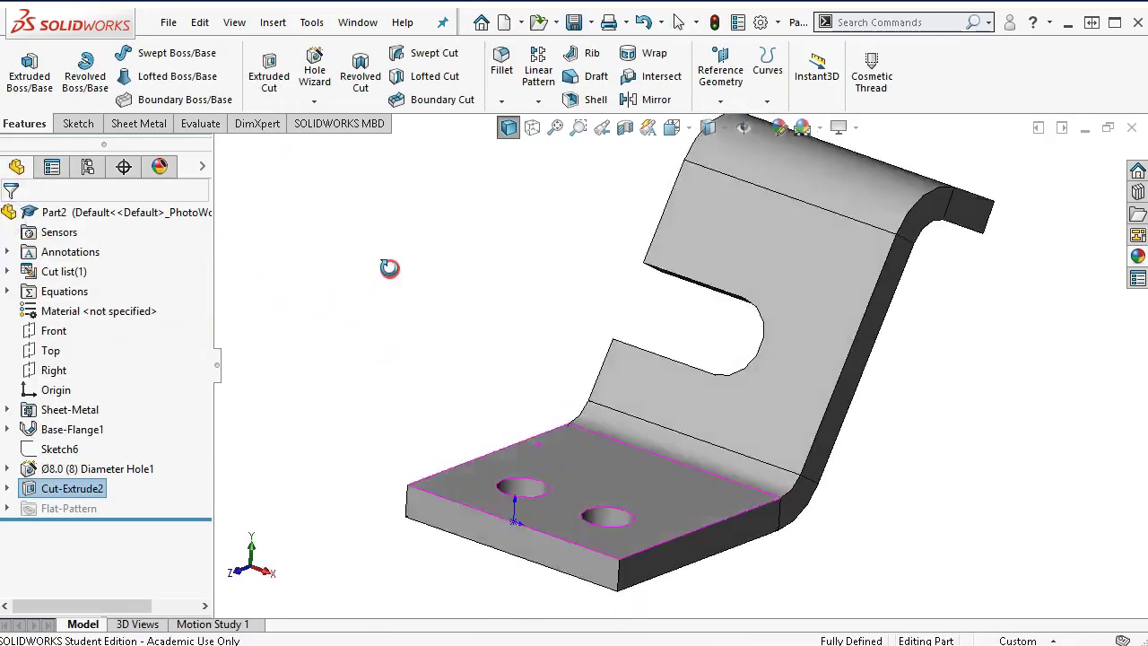
Measure the normal distance between the base plate's upper side edge and the slot's lower corner.
middle_drag(389, 266, 494, 461)
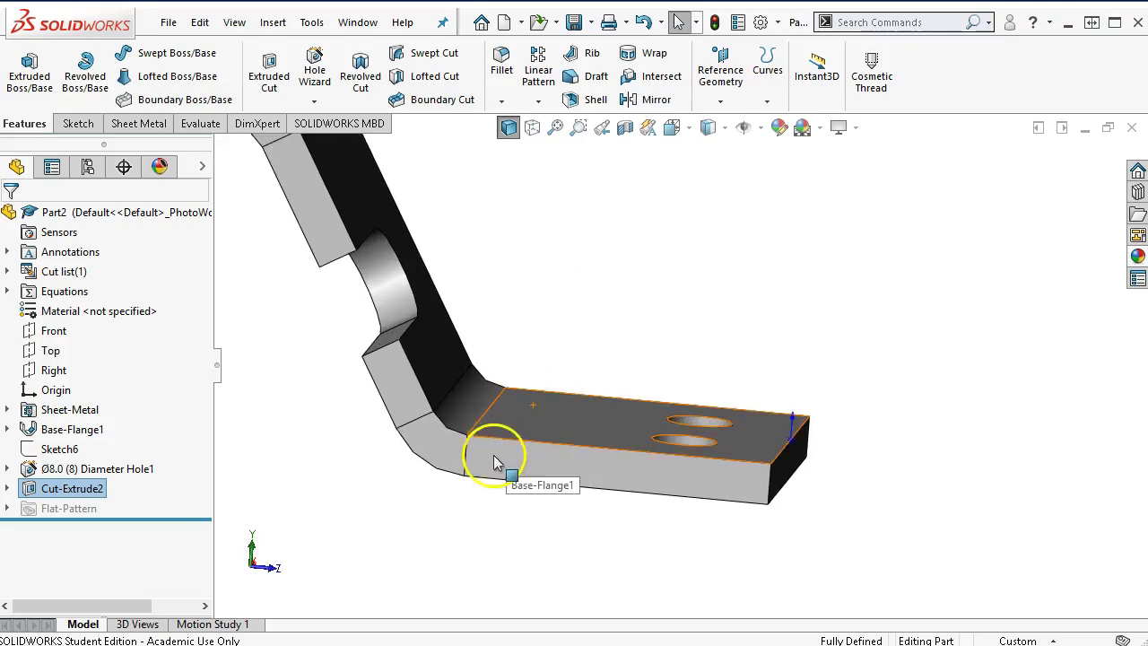
click(495, 442)
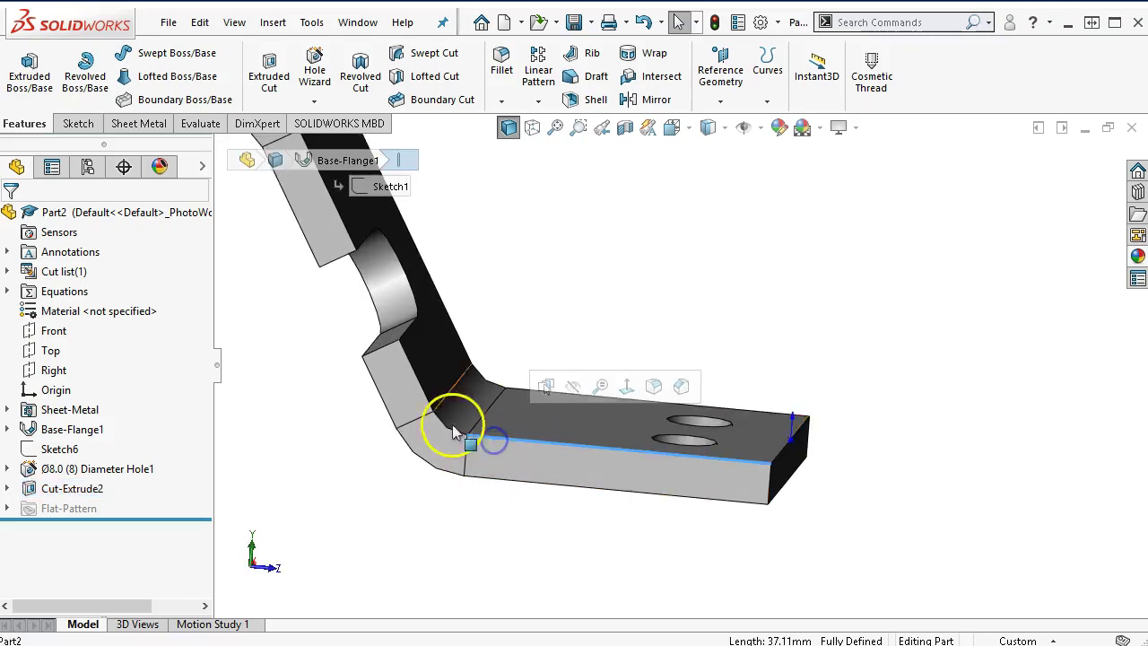
ctrl+click(399, 343)
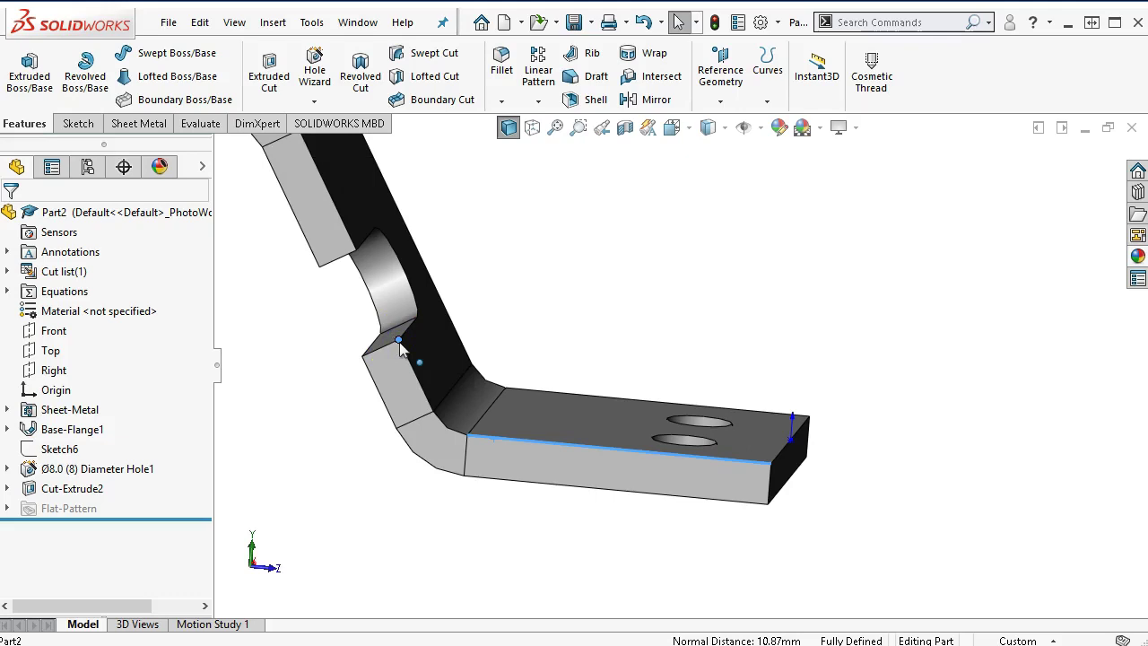
middle_drag(589, 270, 568, 269)
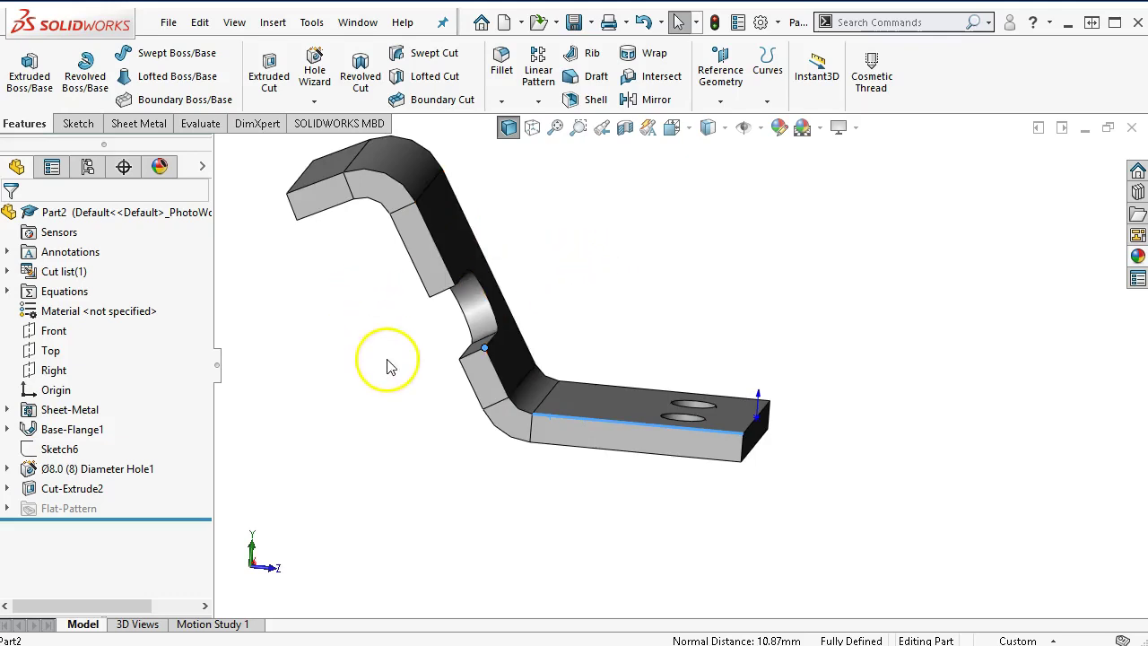
click(621, 334)
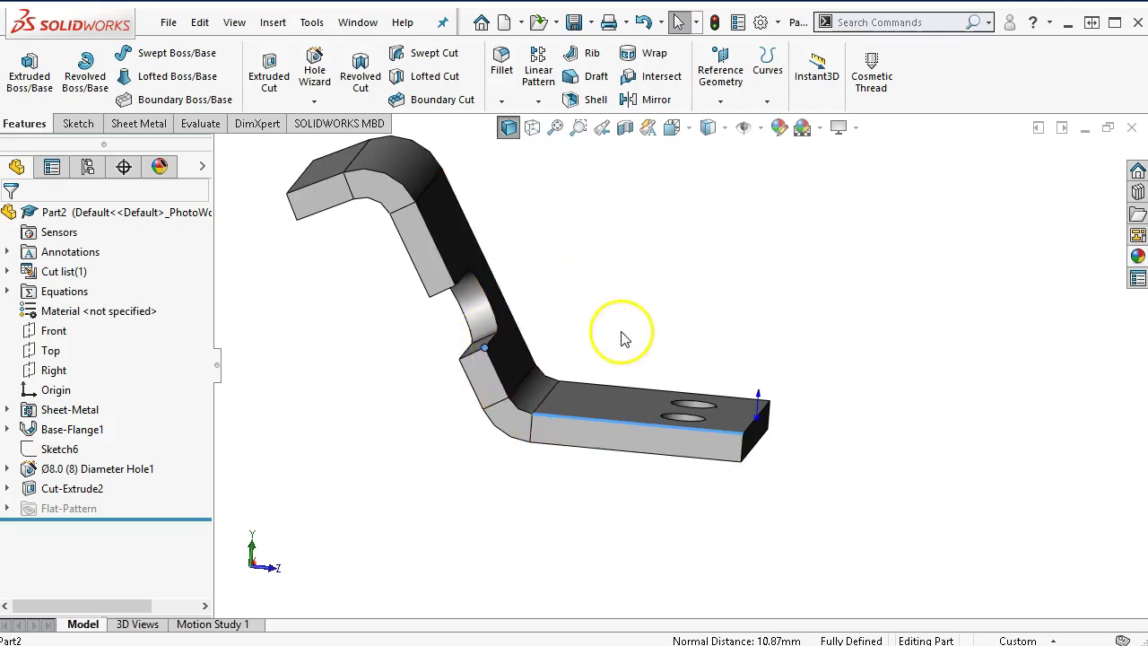
key(ctrl+7)
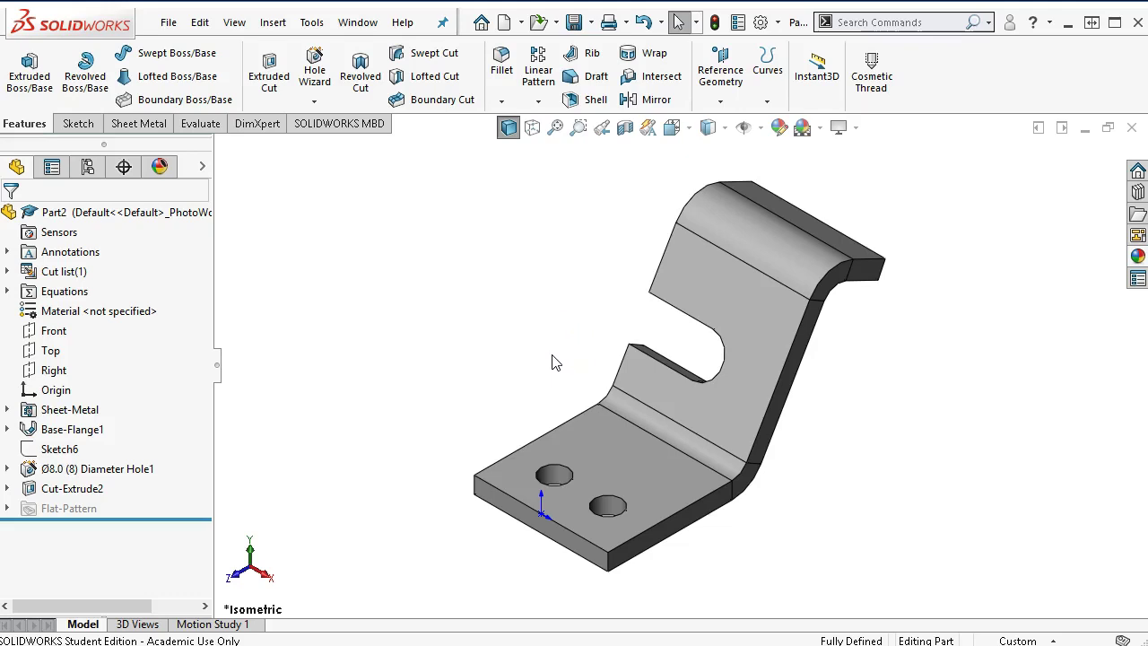
Start a sketch on the base plate's side face and place a point on the inclined flange's line, about 25 mm above the plate.
middle_drag(552, 361, 740, 338)
scroll(724, 477, down, 2)
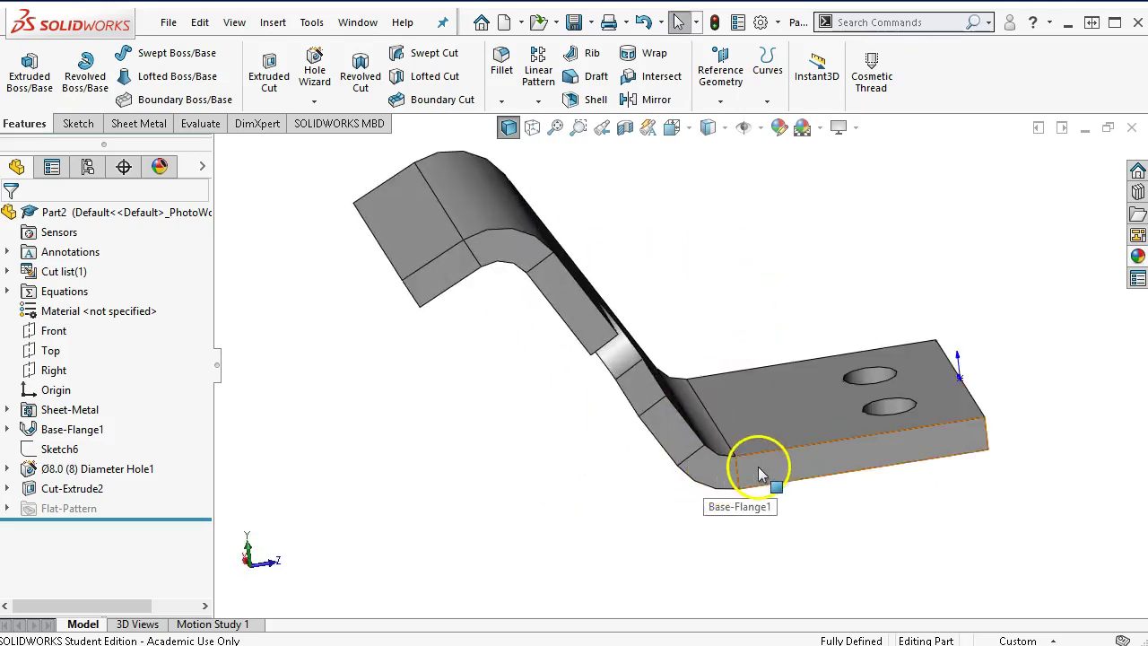
click(761, 476)
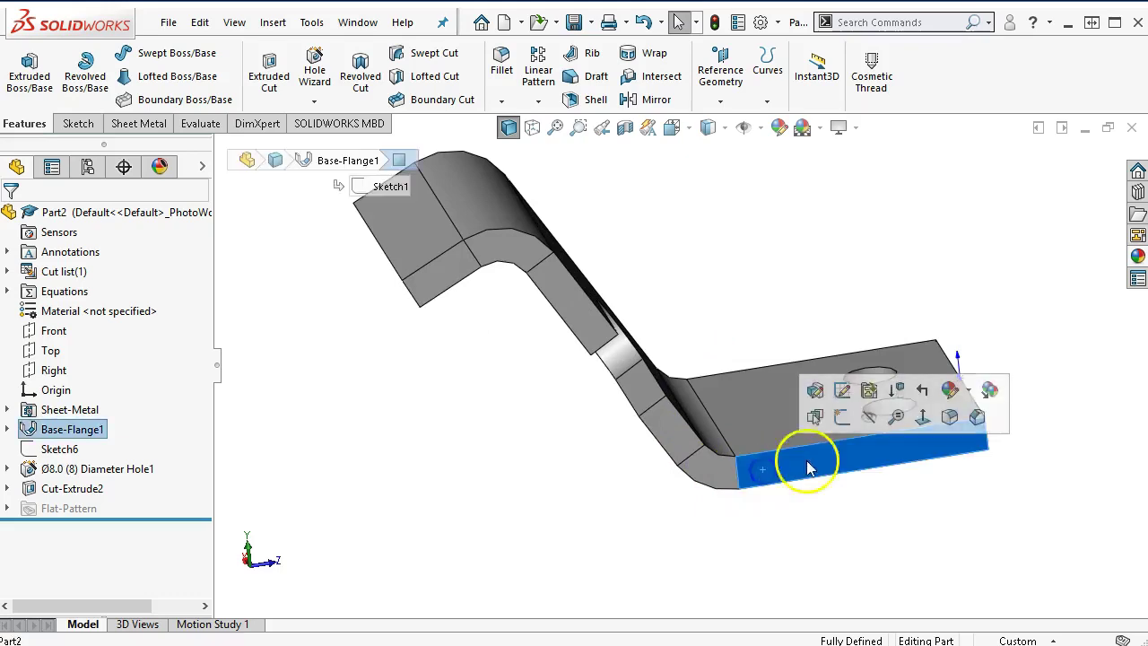
click(825, 415)
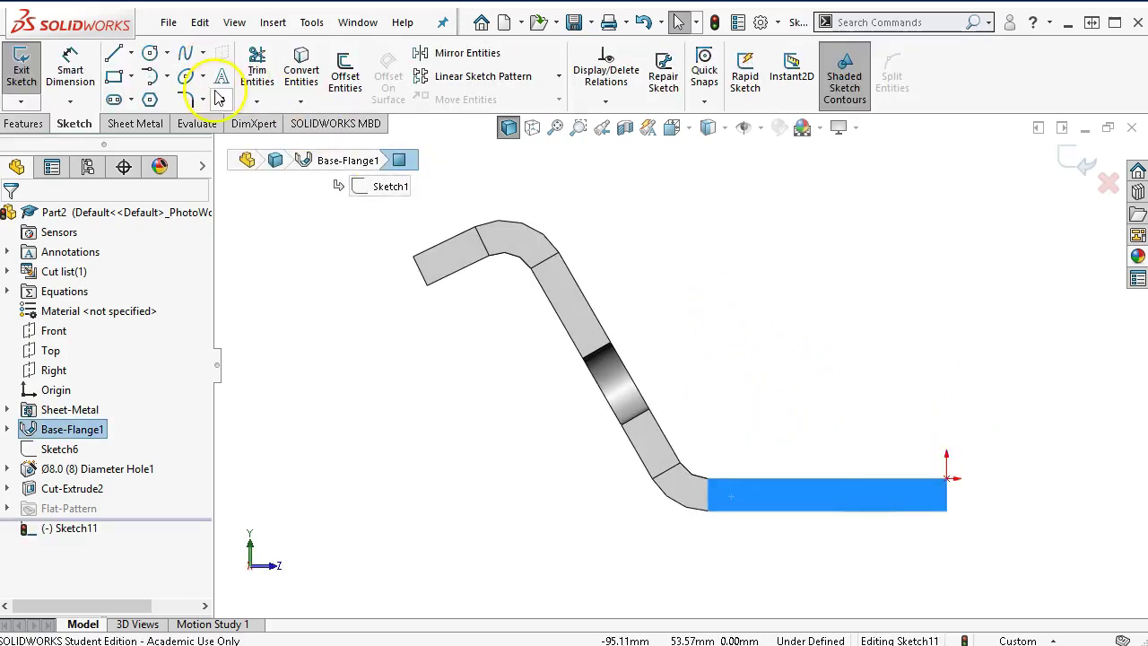
click(220, 100)
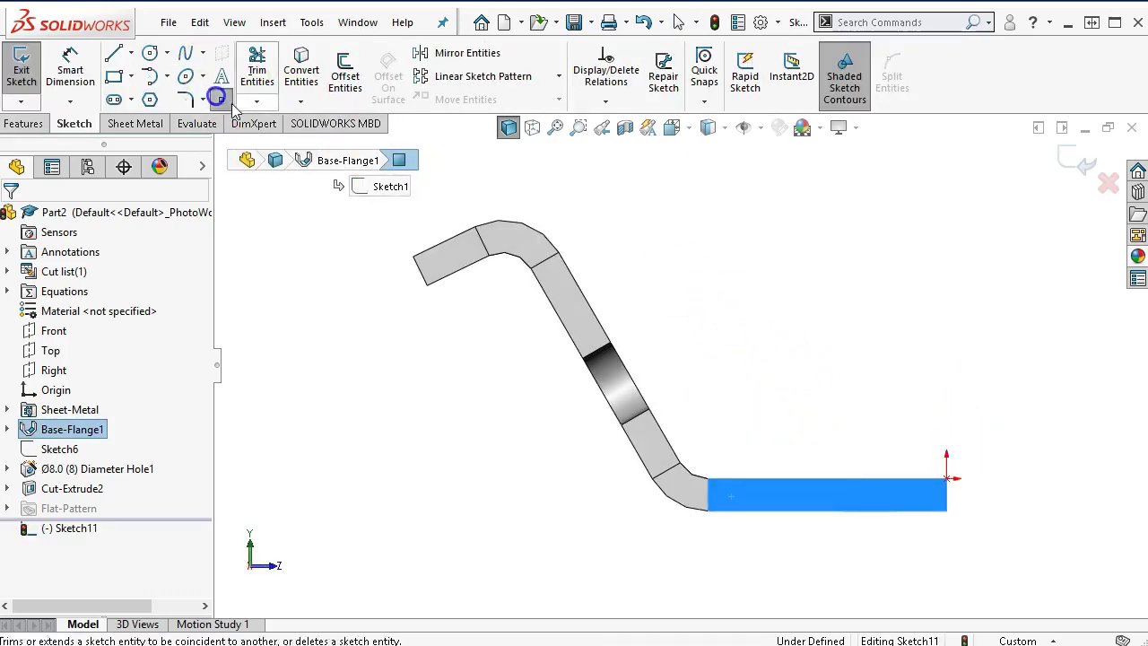
click(597, 317)
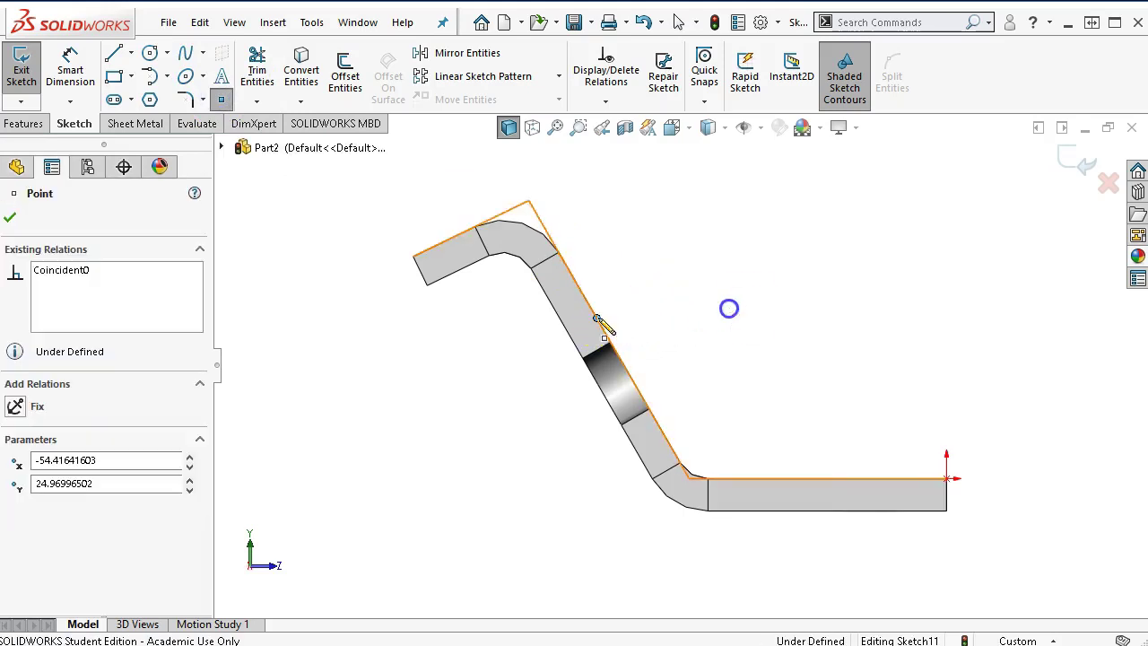
Dimension the point's vertical height above the base plate's top edge as 14 mm and close the sketch.
right_click(854, 329)
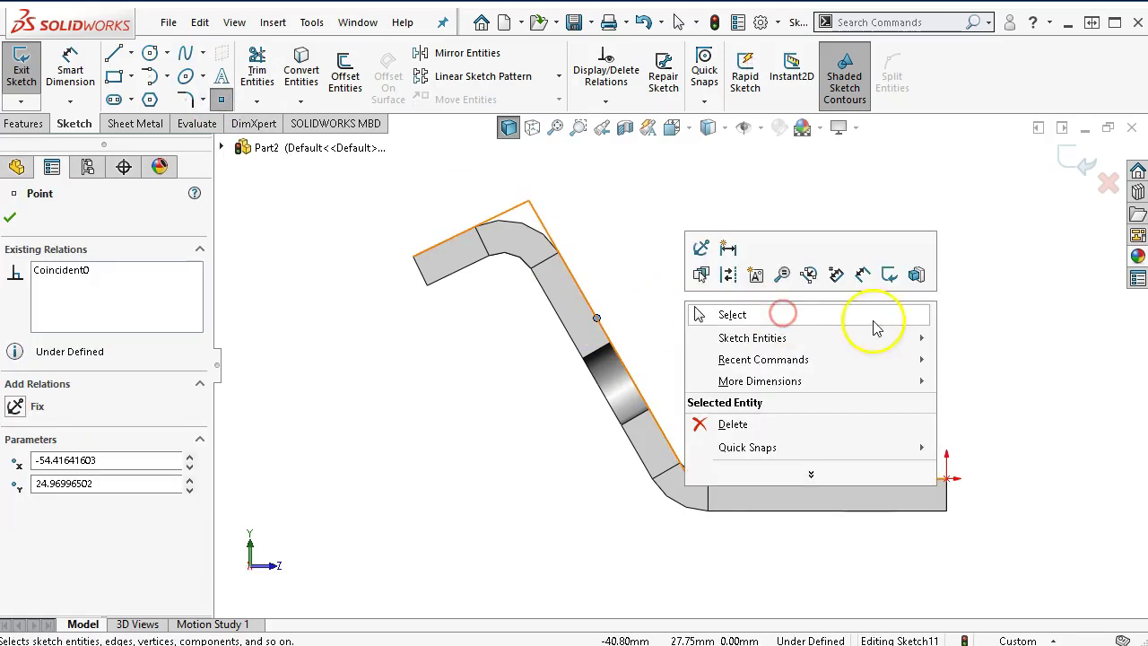
click(858, 267)
click(714, 481)
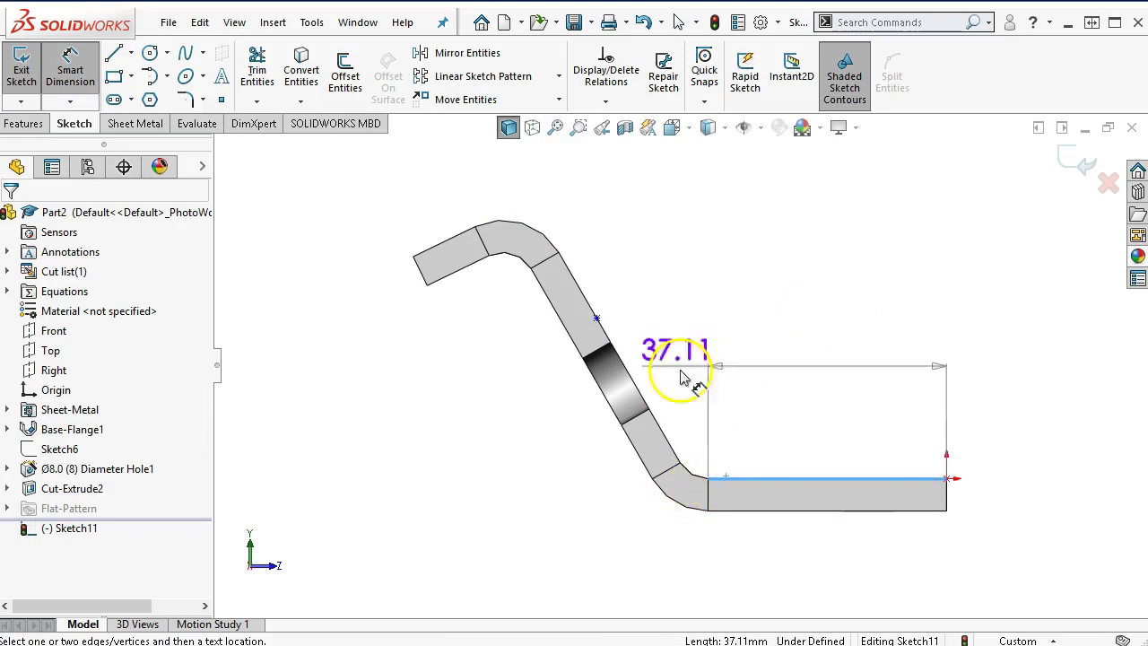
click(597, 317)
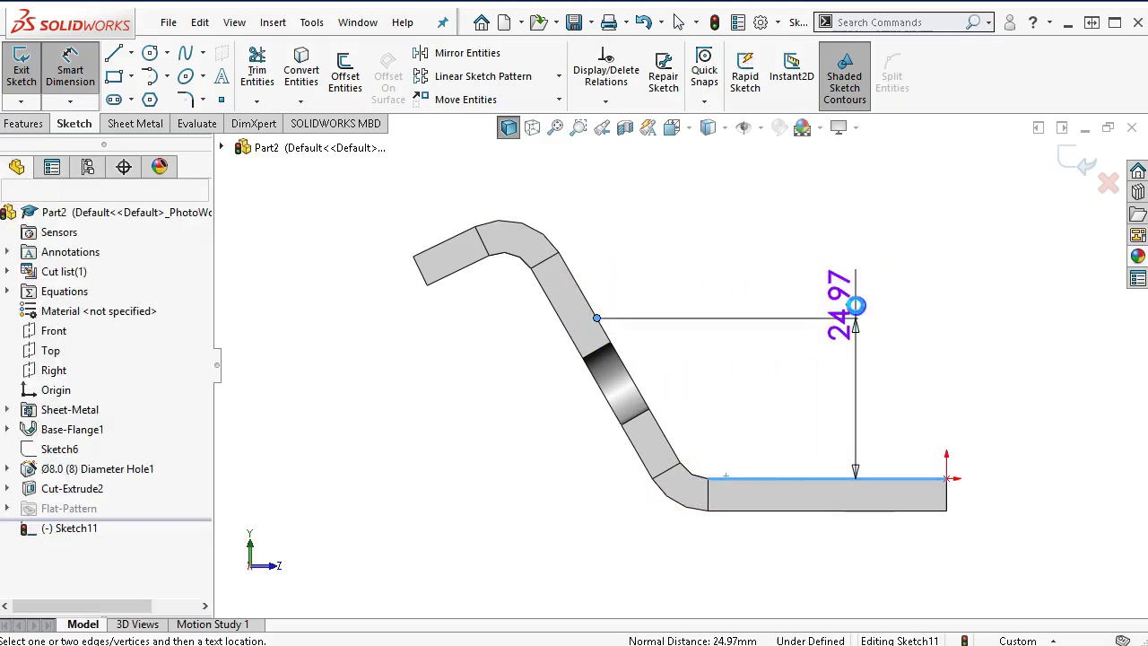
click(856, 303)
text(14)
key(Return)
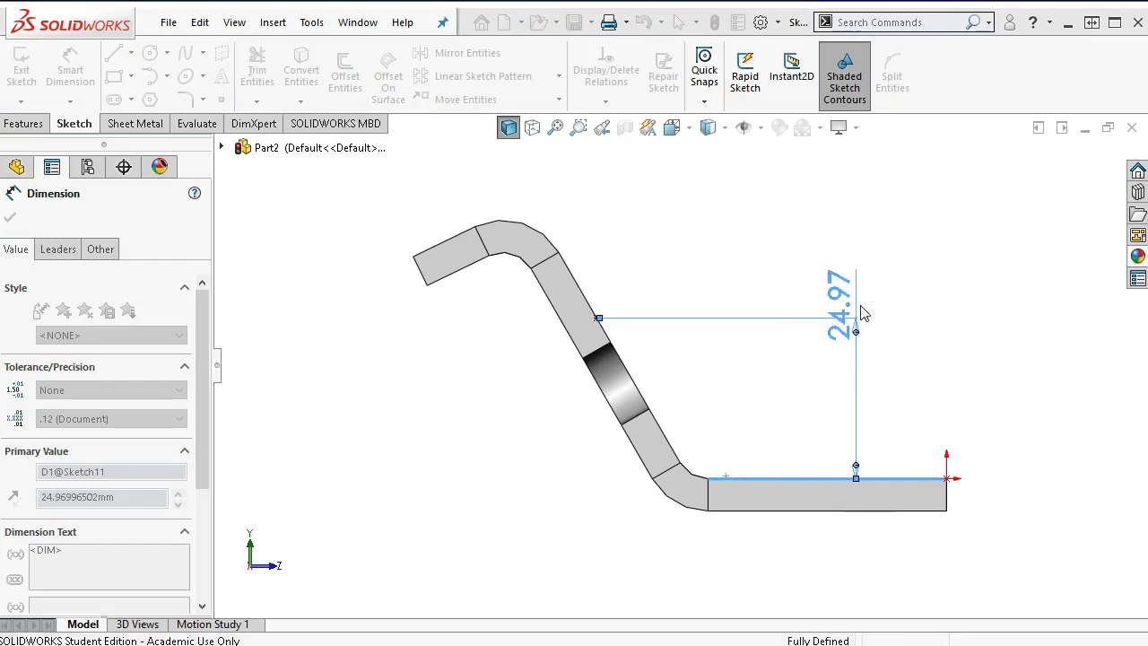
right_click(808, 243)
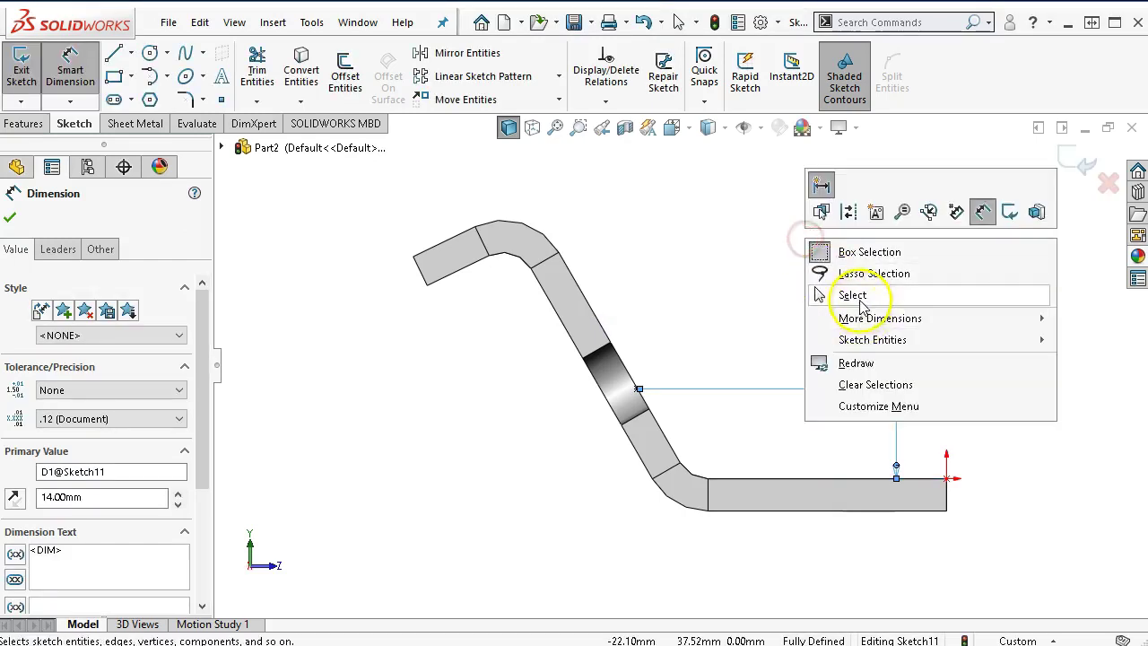
click(910, 296)
click(1072, 161)
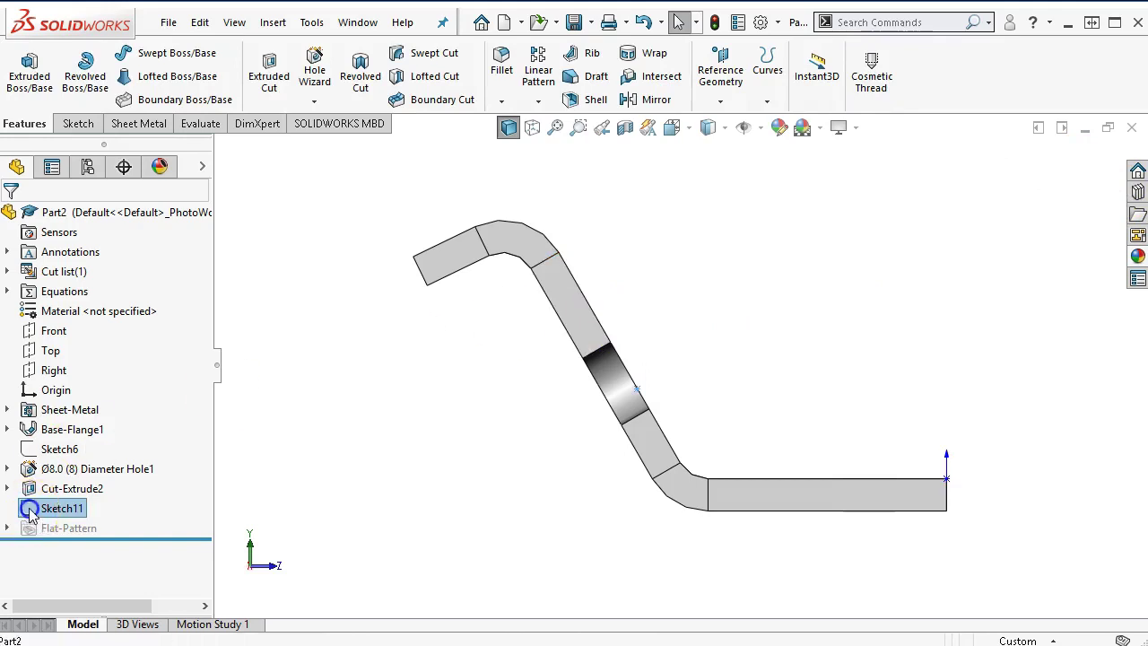
Move the point sketch ahead of the slot cut in the feature order and expand the cut to show its sketch.
drag(31, 510, 31, 471)
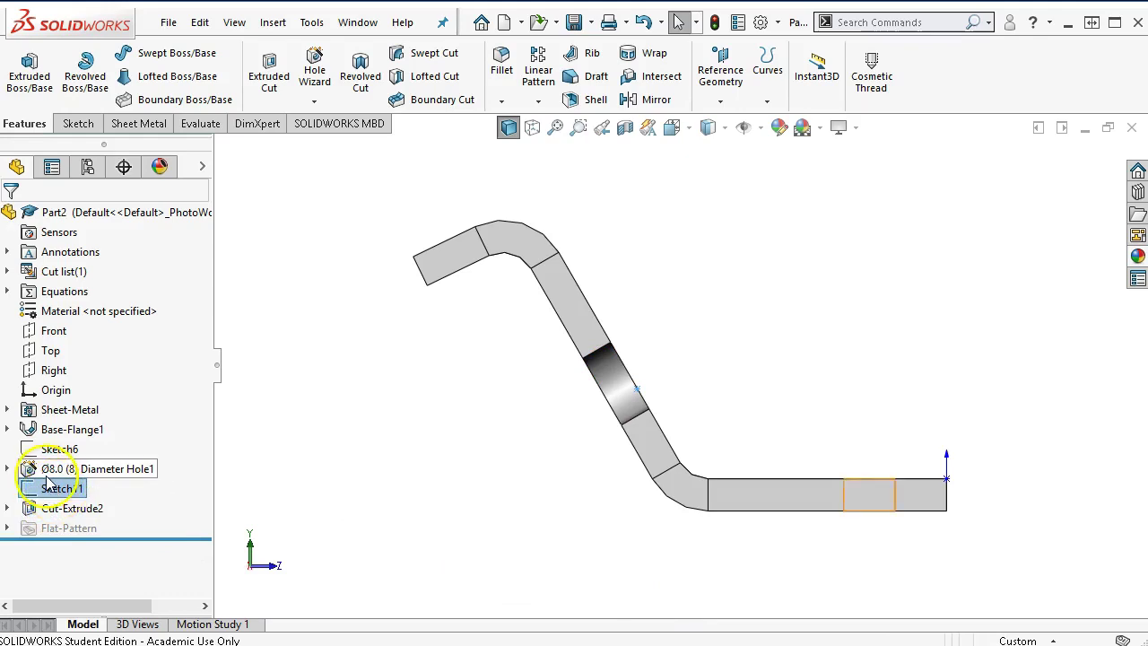
click(8, 509)
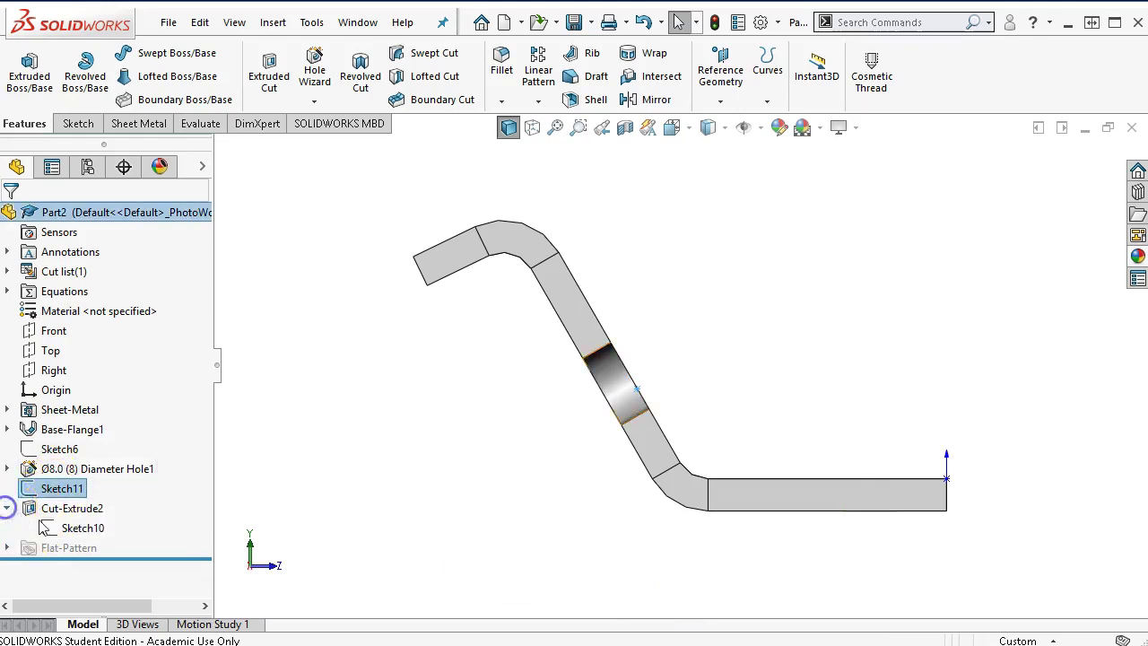
Open the slot cut's sketch for editing and delete the slot's 14 mm dimension to the bend line.
right_click(72, 531)
click(87, 476)
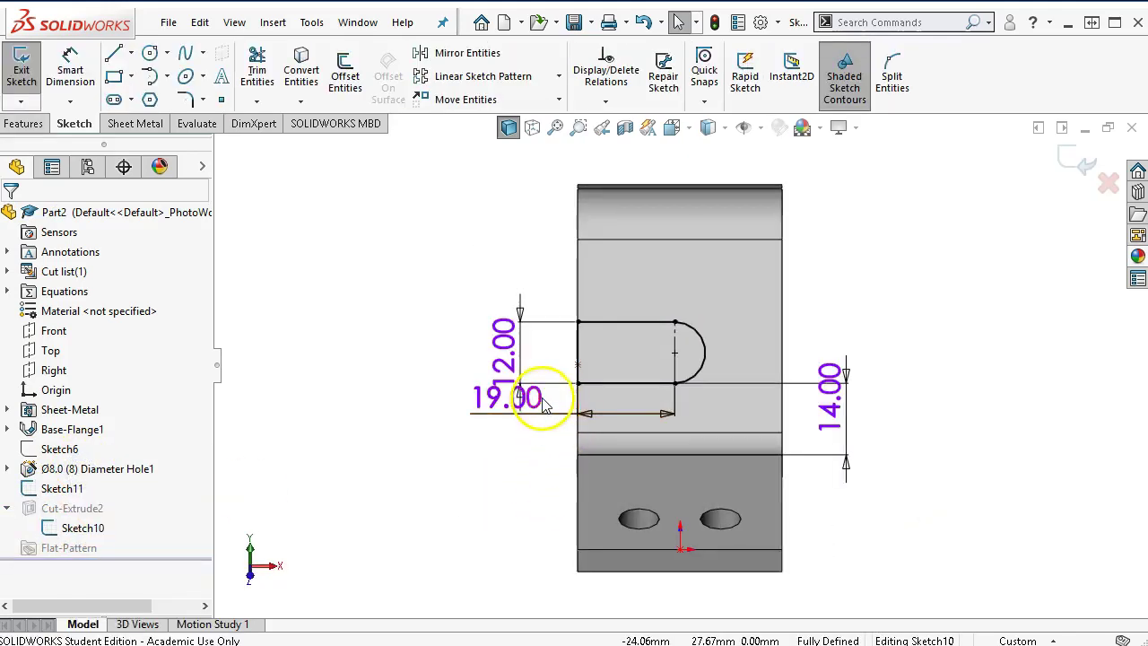
click(816, 392)
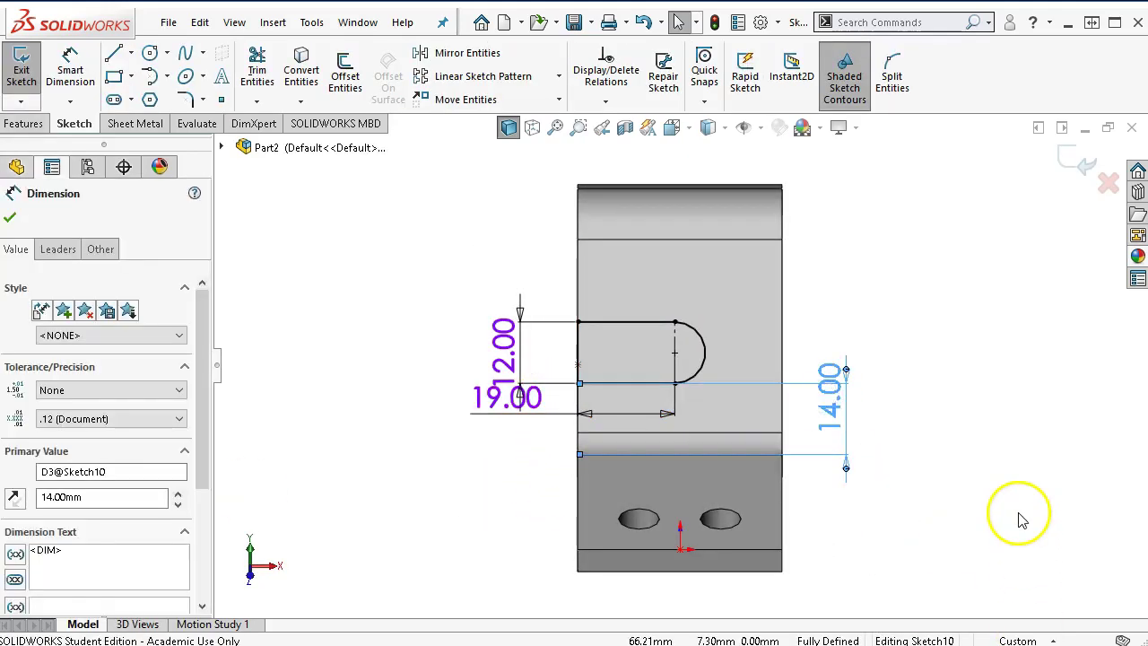
key(Delete)
Make the slot's lower corner on the open side coincident with the reference point and close the sketch.
scroll(619, 392, down, 2)
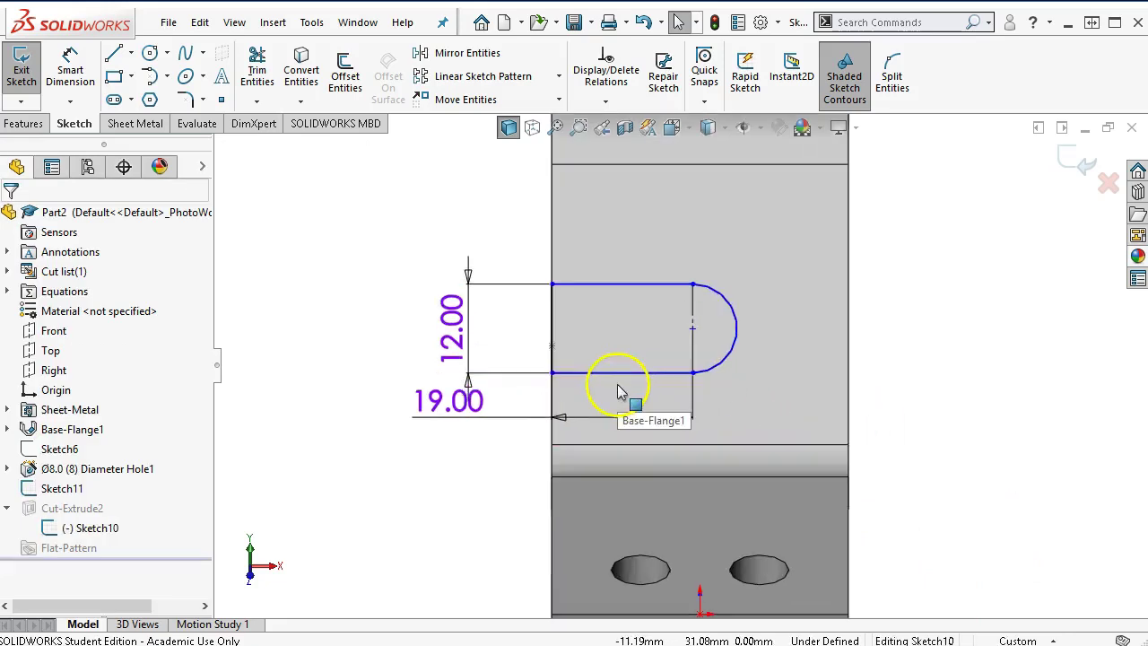
click(553, 373)
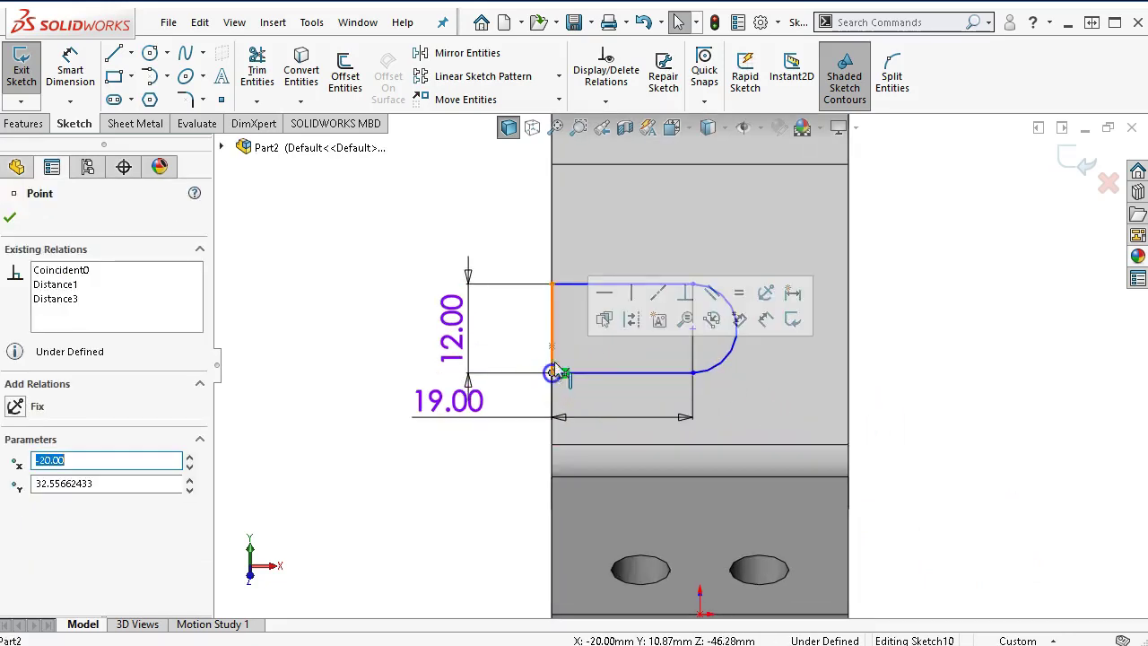
click(554, 346)
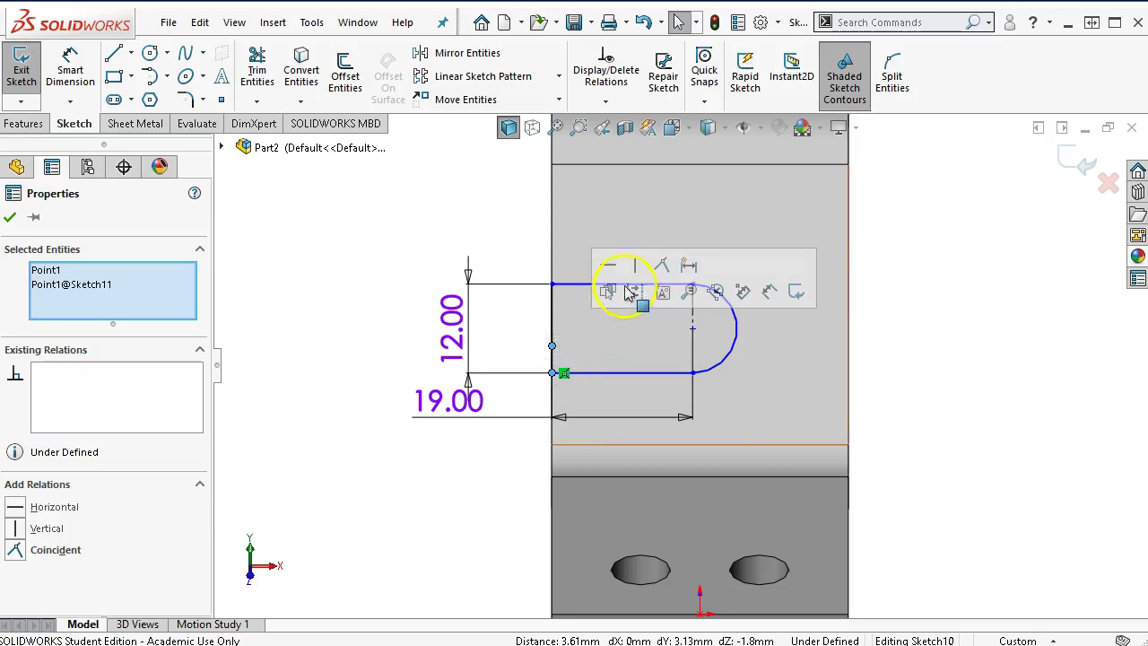
click(658, 266)
click(878, 426)
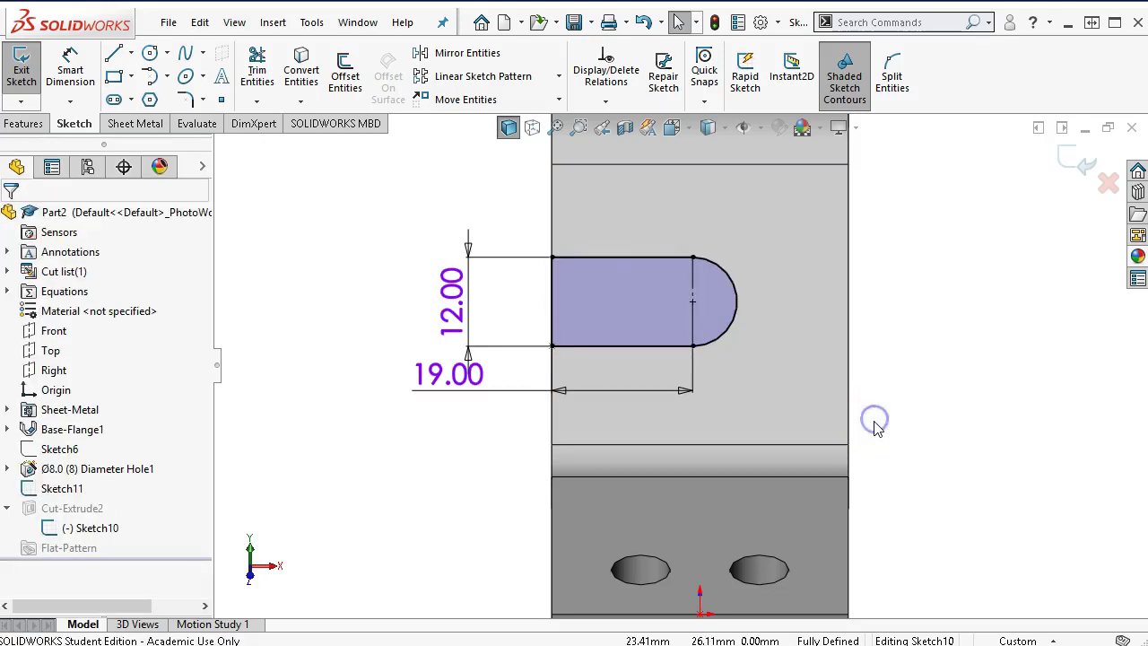
key(ctrl+7)
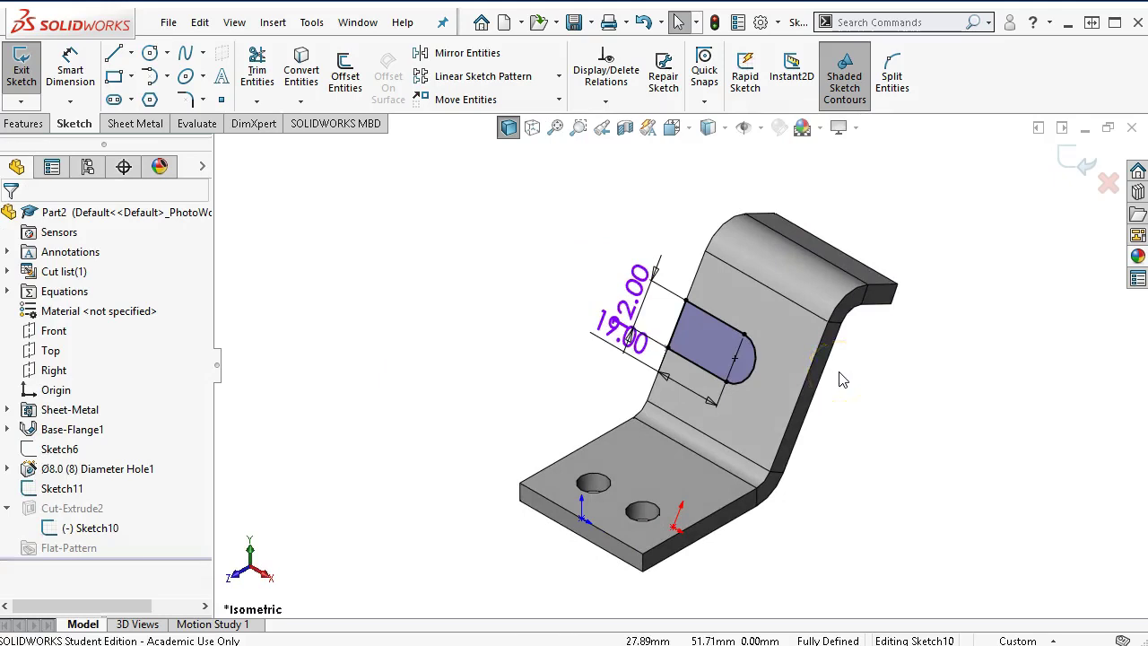
click(1075, 161)
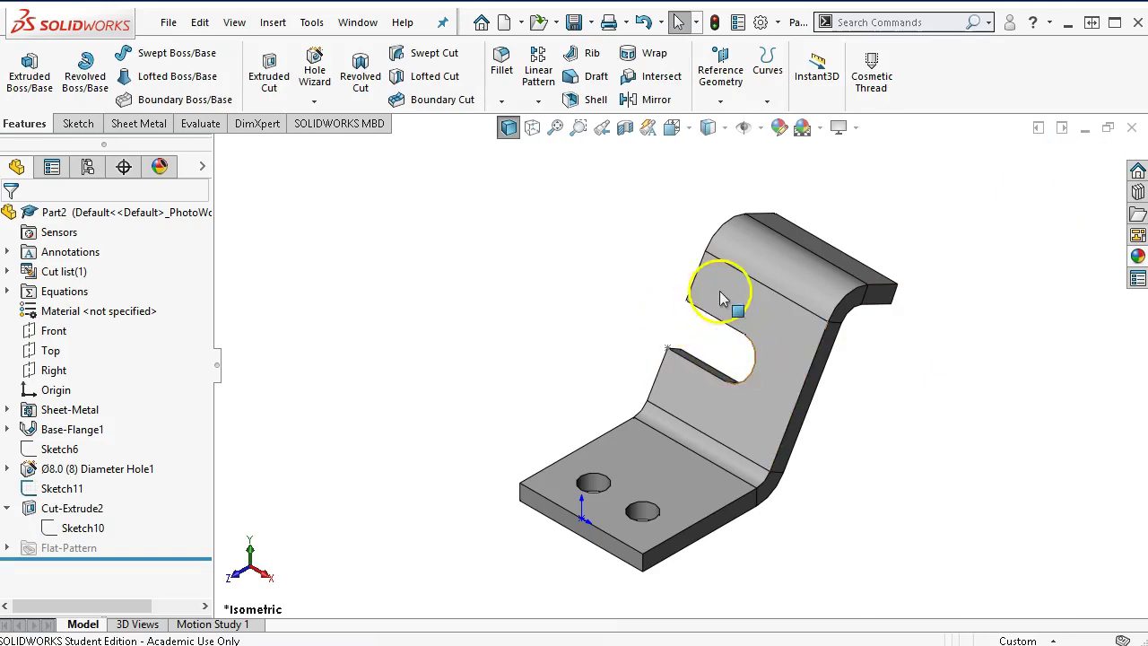
Start a sketch on the upper end flange's outer face and draw a circle about 9.3 mm in diameter.
middle_drag(846, 441, 1066, 414)
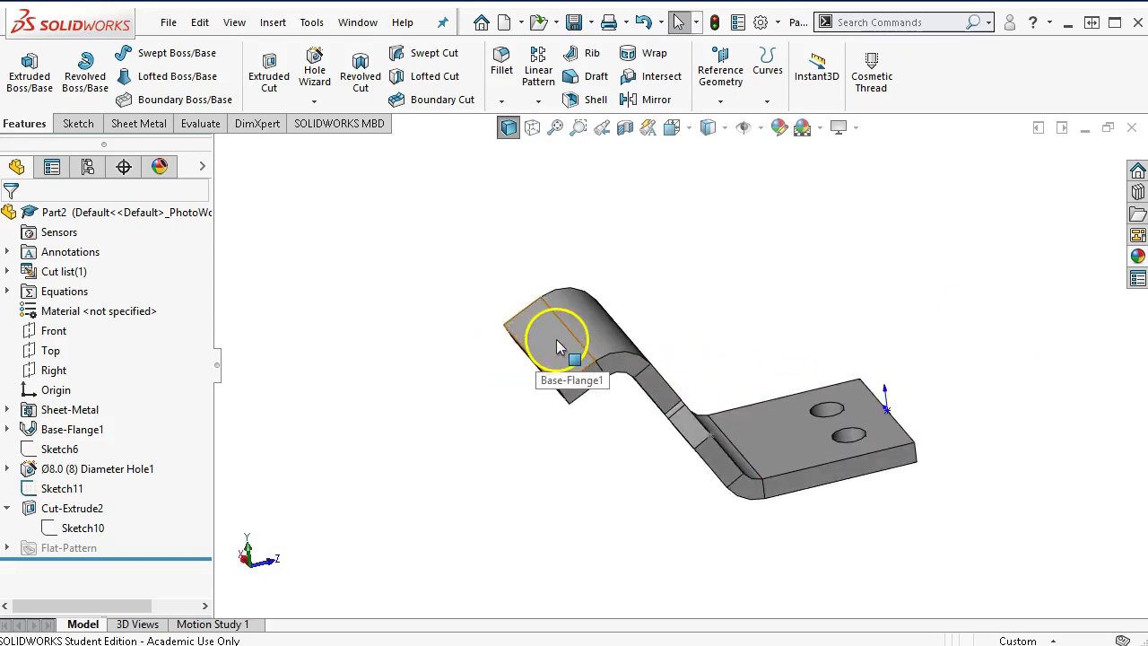
mouse_move(557, 347)
middle_down()
mouse_move(559, 330)
mouse_move(589, 405)
middle_up()
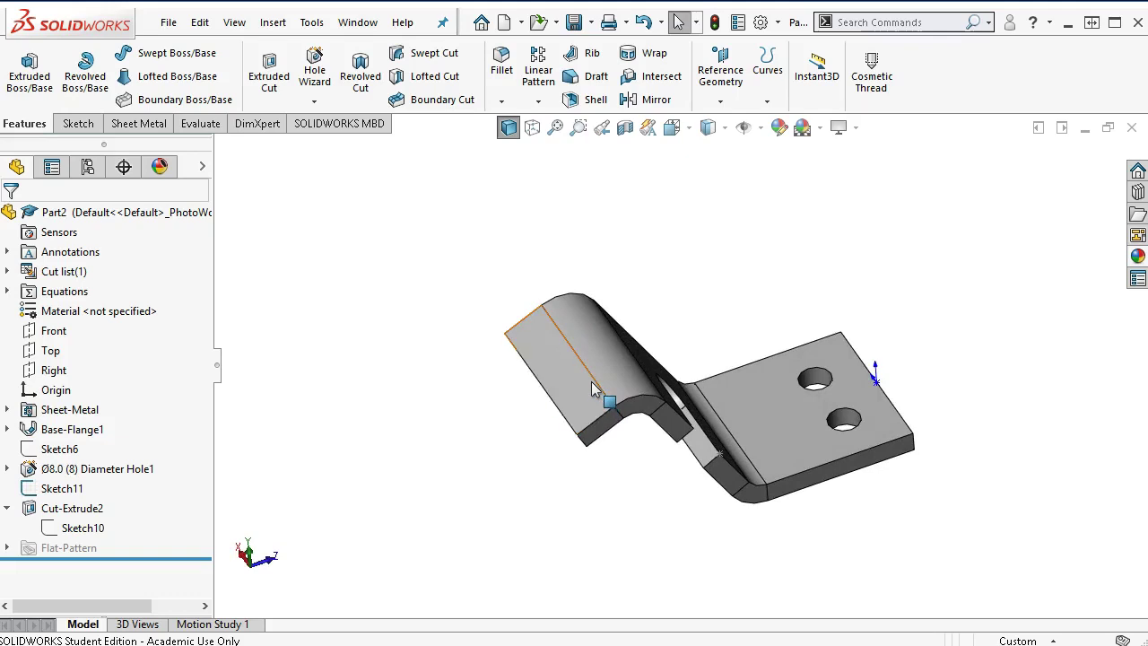
click(549, 344)
click(628, 287)
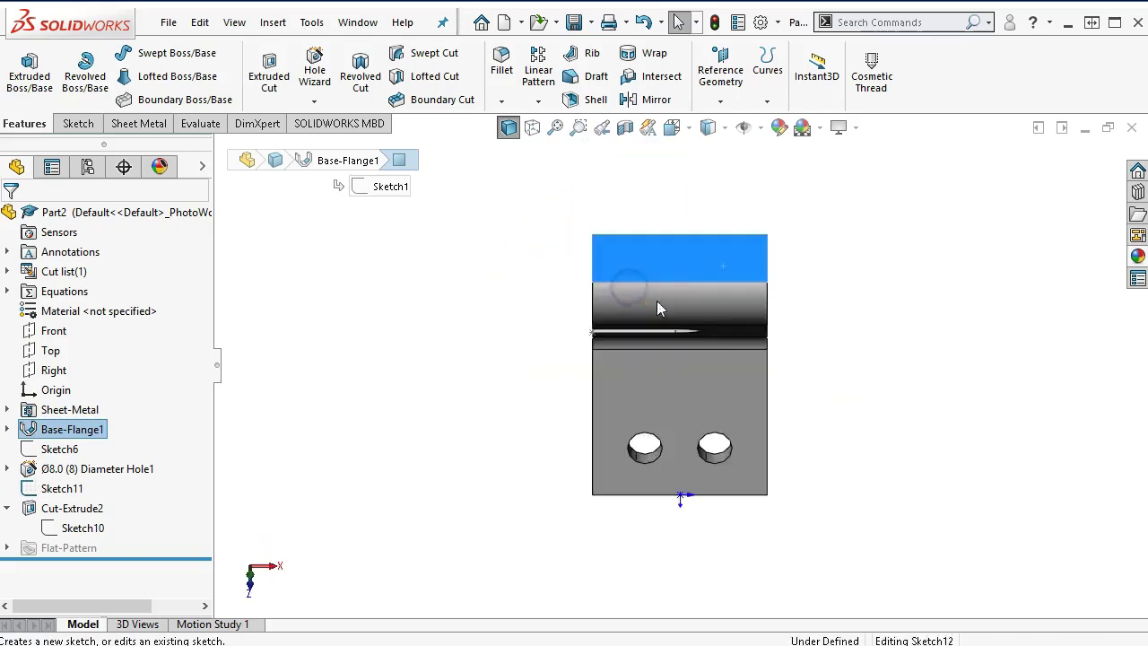
click(153, 53)
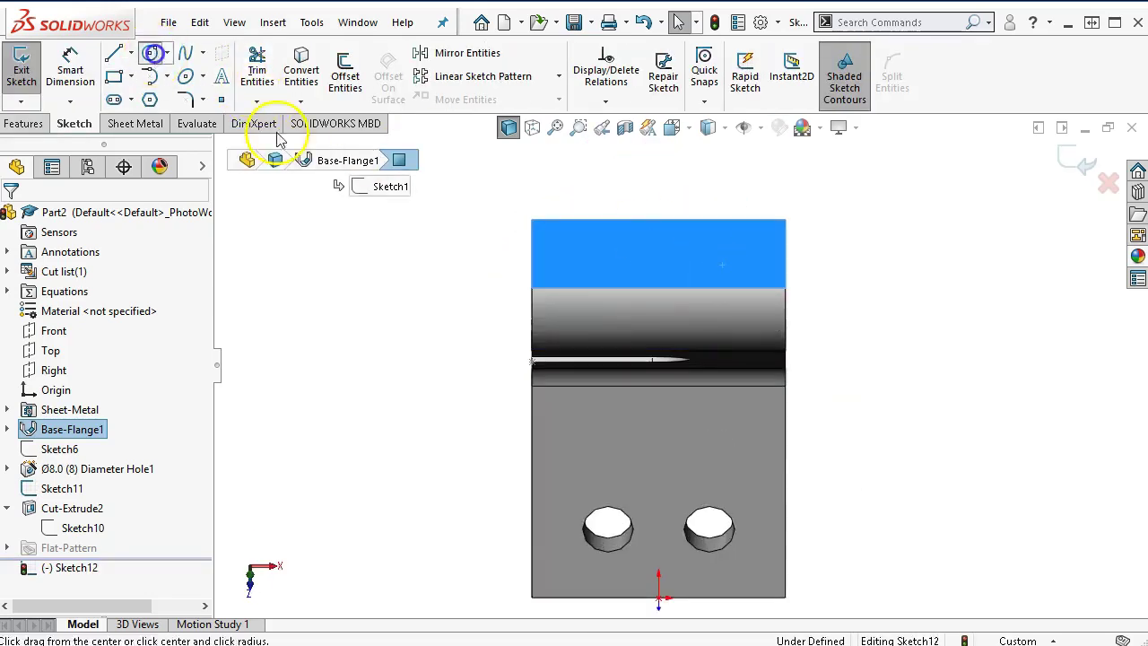
click(714, 264)
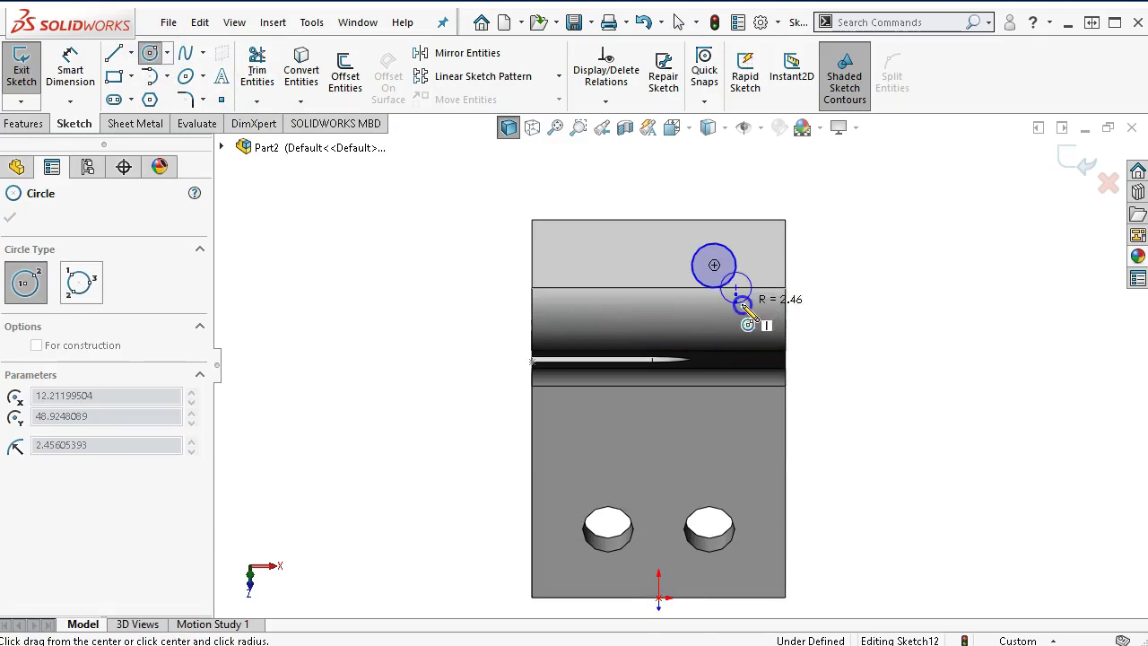
right_click(912, 301)
click(939, 309)
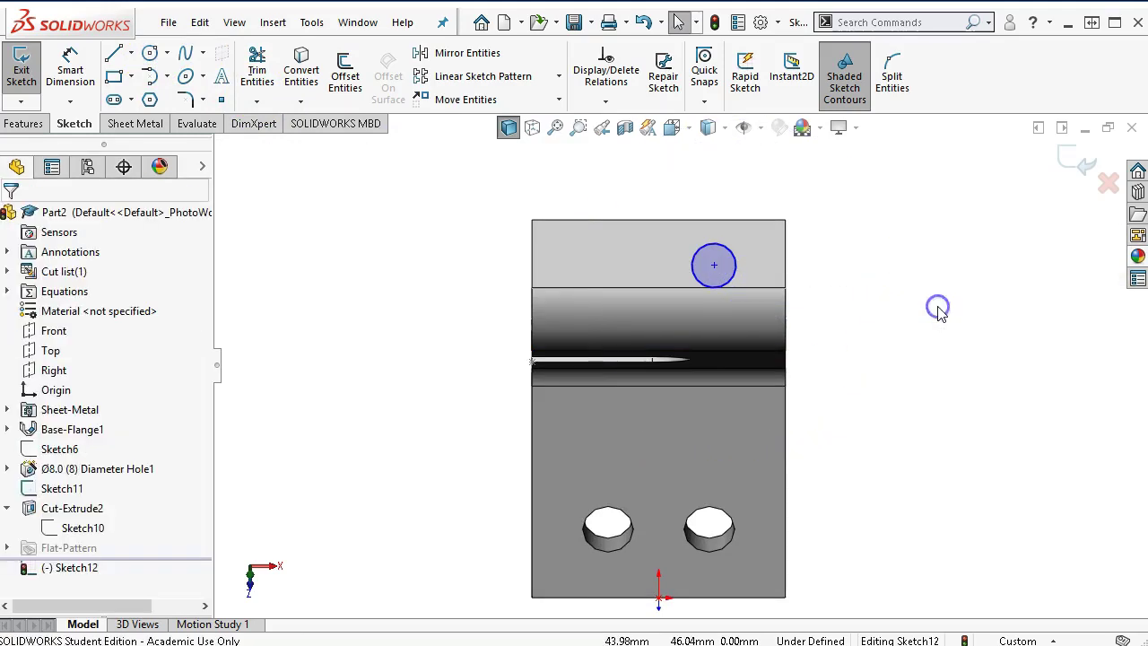
click(734, 274)
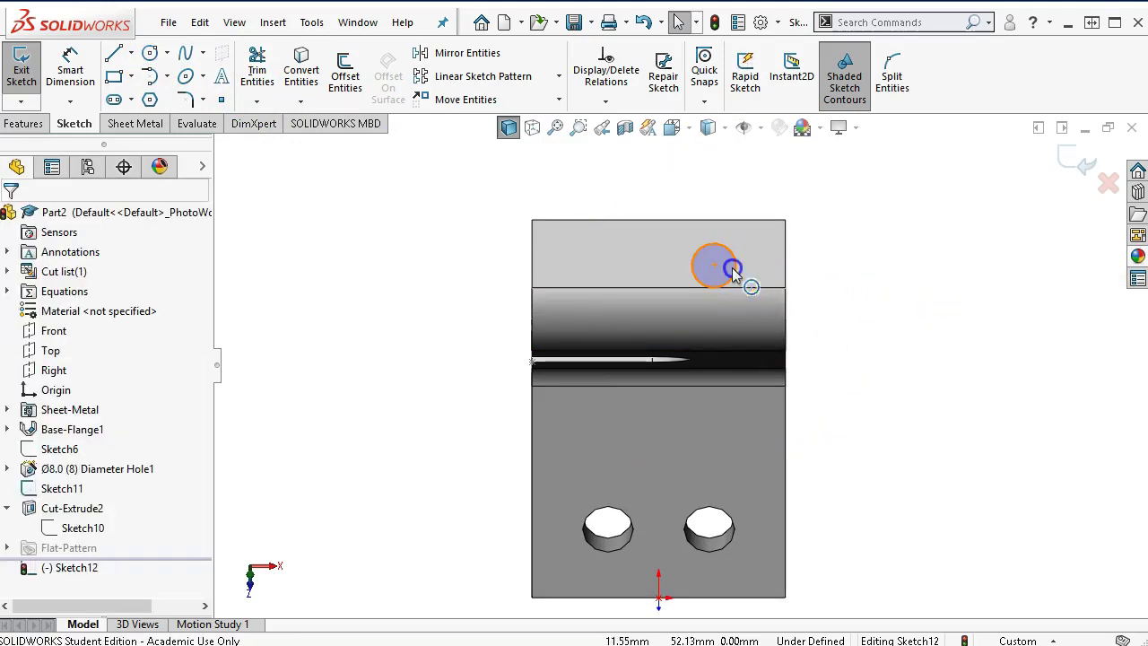
mouse_move(734, 279)
mouse_down()
mouse_move(752, 300)
mouse_move(739, 282)
mouse_up()
Dimension the circle's diameter as 8 mm.
right_click(884, 168)
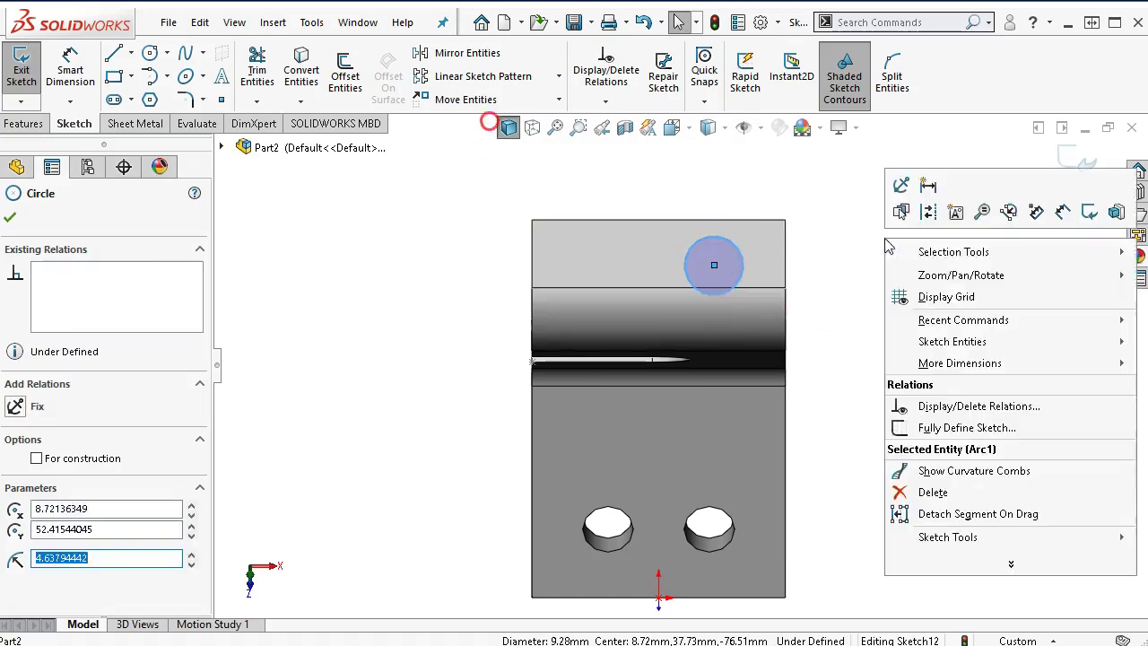
click(1062, 208)
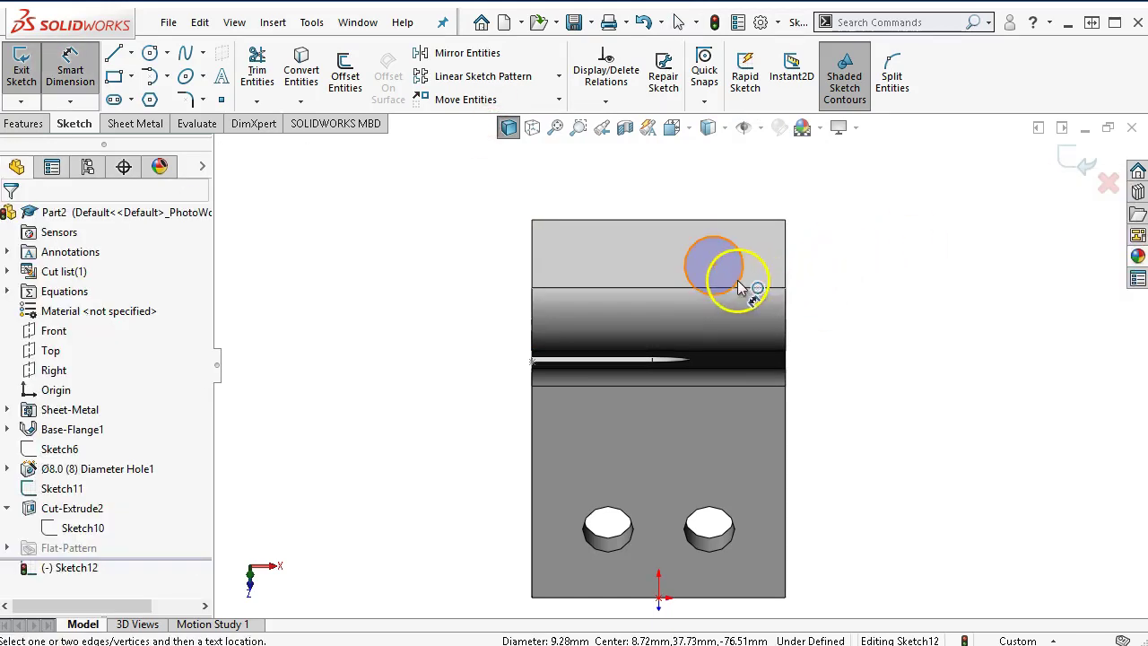
click(741, 281)
click(868, 353)
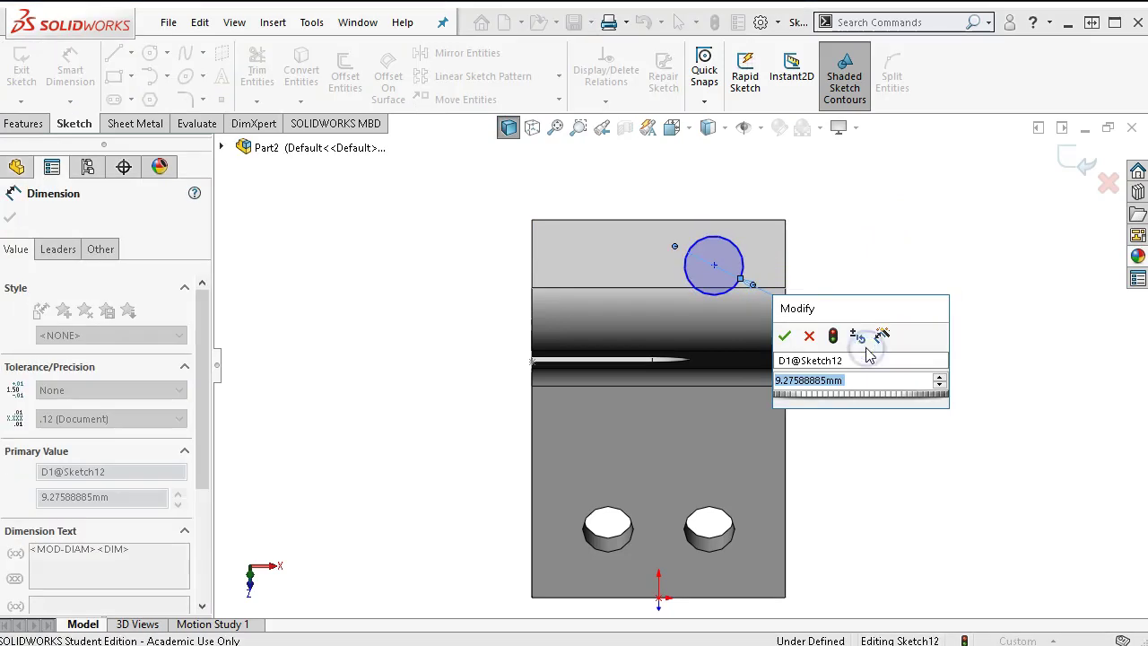
text(8)
key(Return)
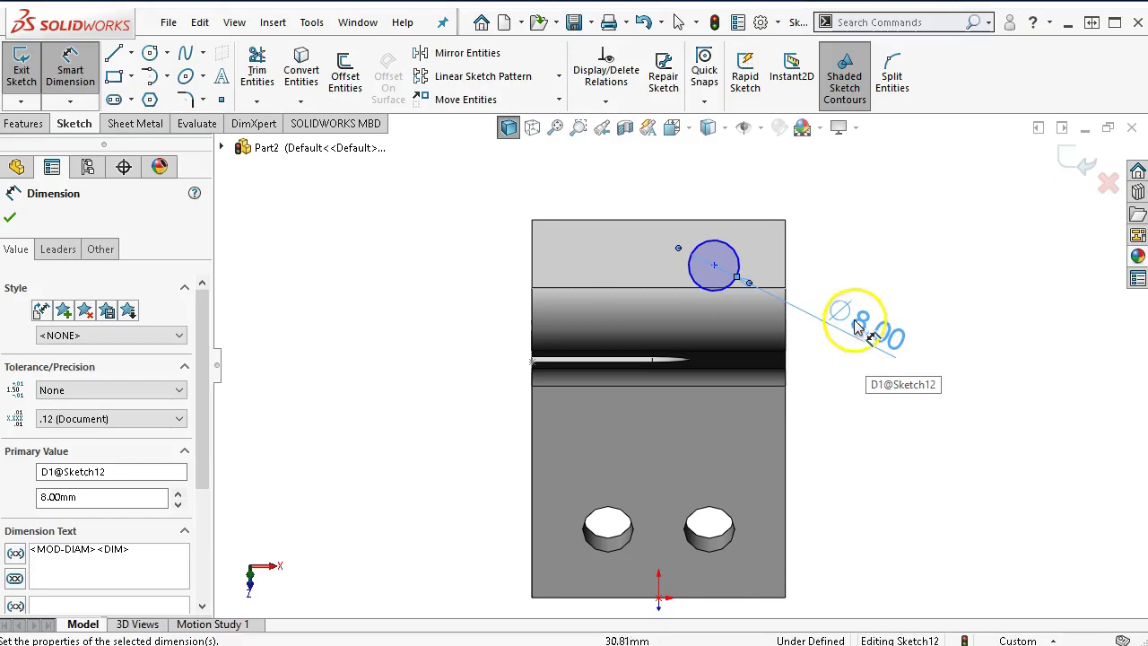
Dimension the circle's centre 12 mm from the flange's nearest side edge.
click(786, 263)
click(741, 261)
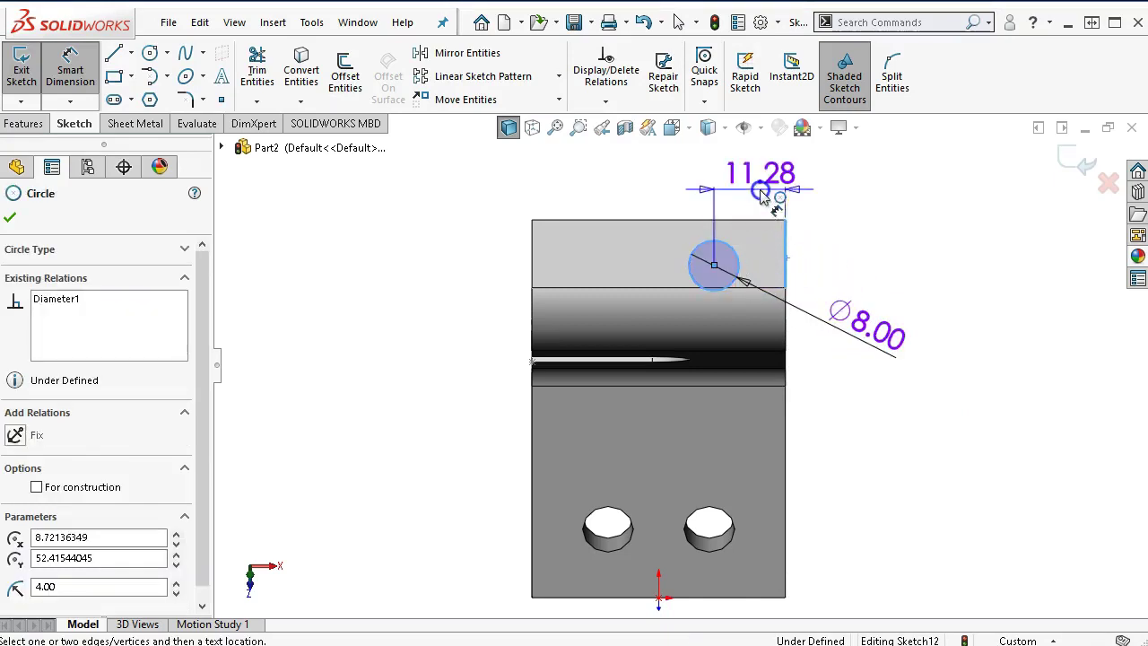
click(760, 193)
text(12)
key(Escape)
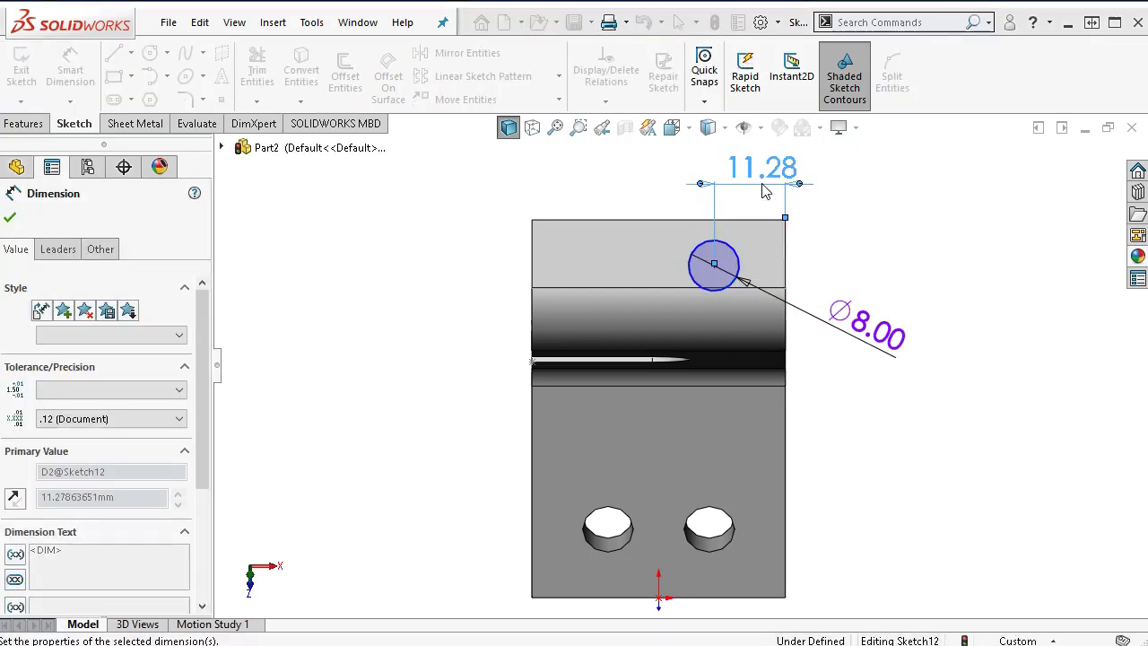
Dimension the circle's centre 12 mm from the flange's free end edge and leave the dimension command.
click(728, 260)
click(738, 224)
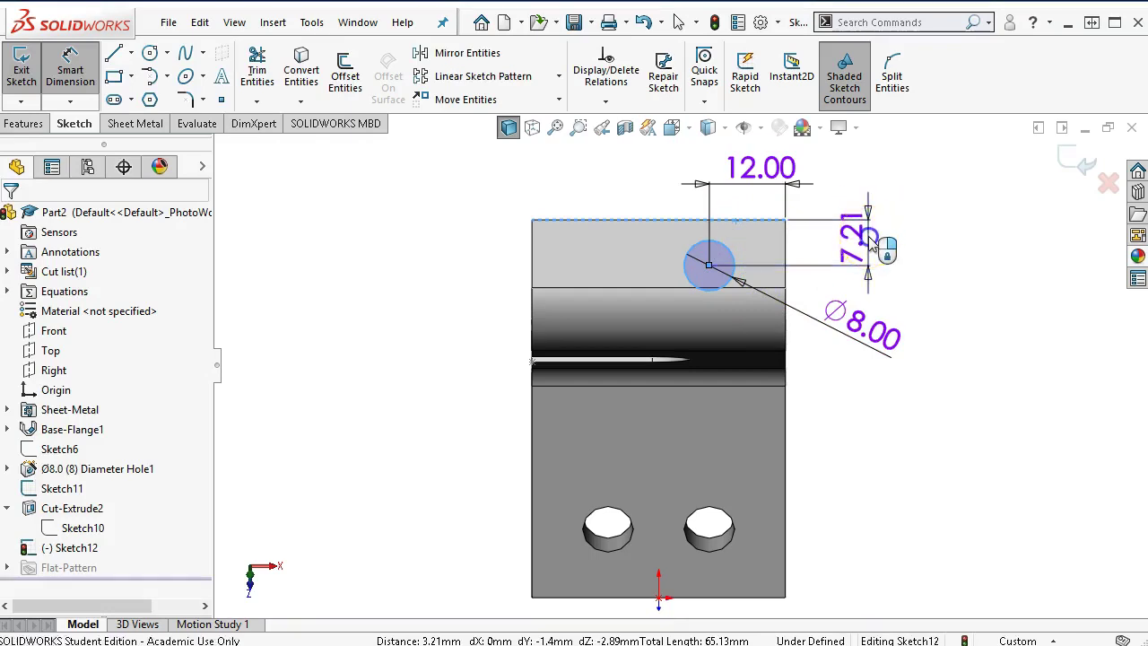
click(870, 241)
text(12.)
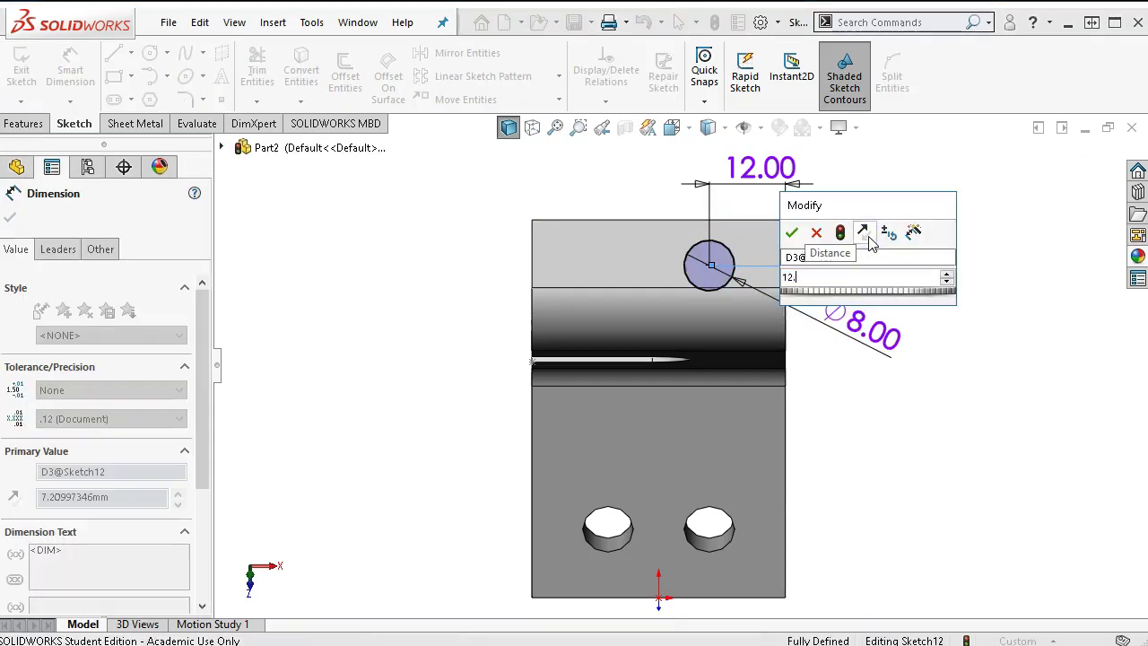
key(Return)
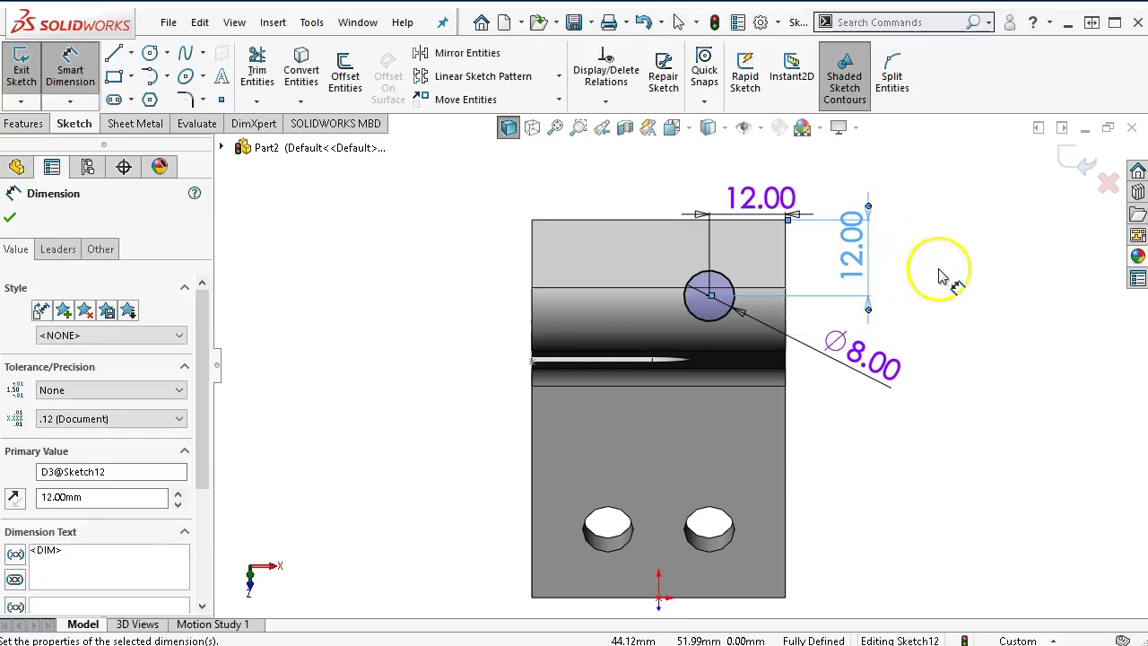
right_click(940, 276)
click(981, 323)
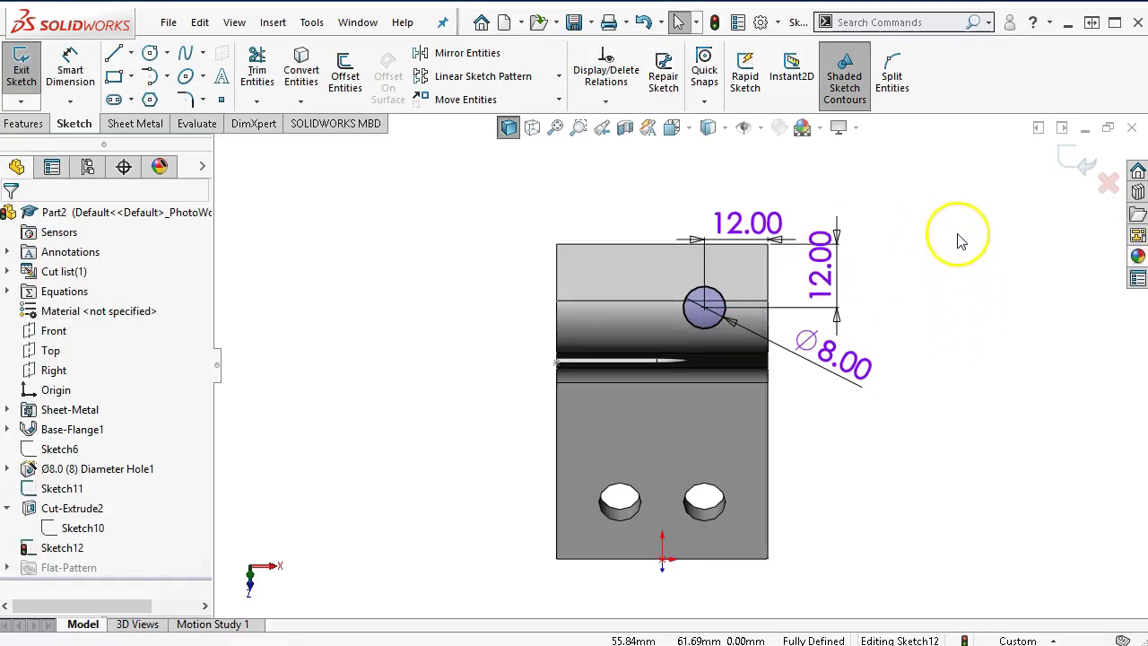
Cut the circle through the upper flange as a blind normal cut linked to the sheet thickness.
mouse_move(858, 440)
middle_down()
mouse_move(858, 466)
mouse_move(885, 377)
mouse_move(827, 260)
mouse_move(709, 244)
mouse_move(726, 288)
mouse_move(789, 287)
mouse_move(764, 316)
mouse_move(759, 271)
mouse_move(810, 367)
mouse_move(784, 458)
mouse_move(772, 422)
middle_up()
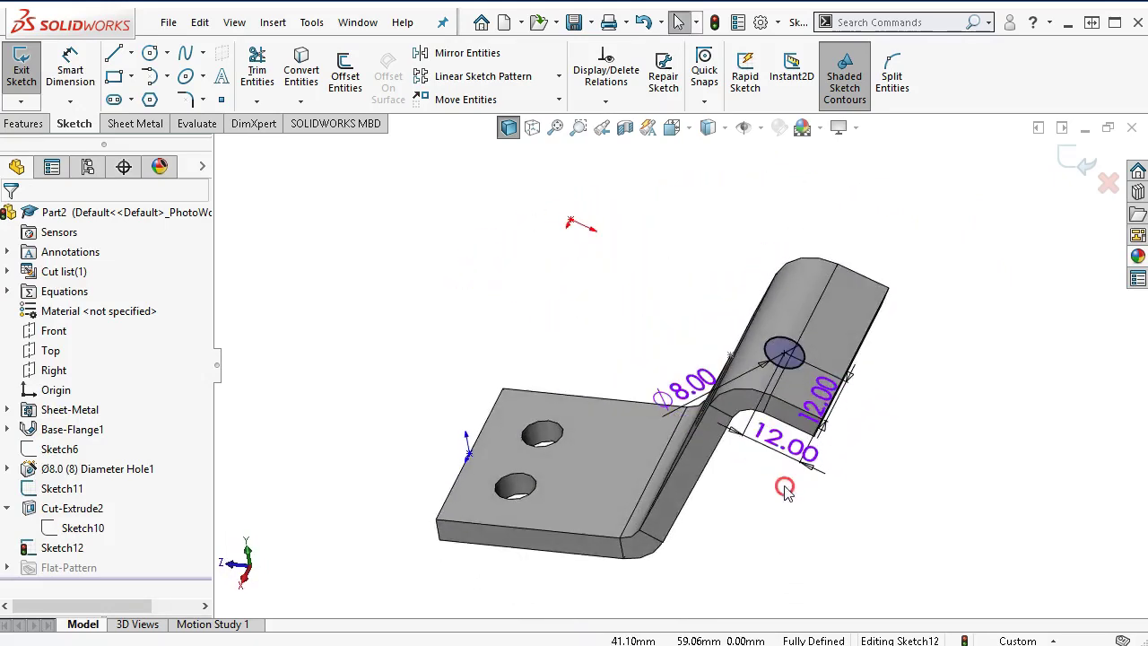
click(25, 123)
click(269, 76)
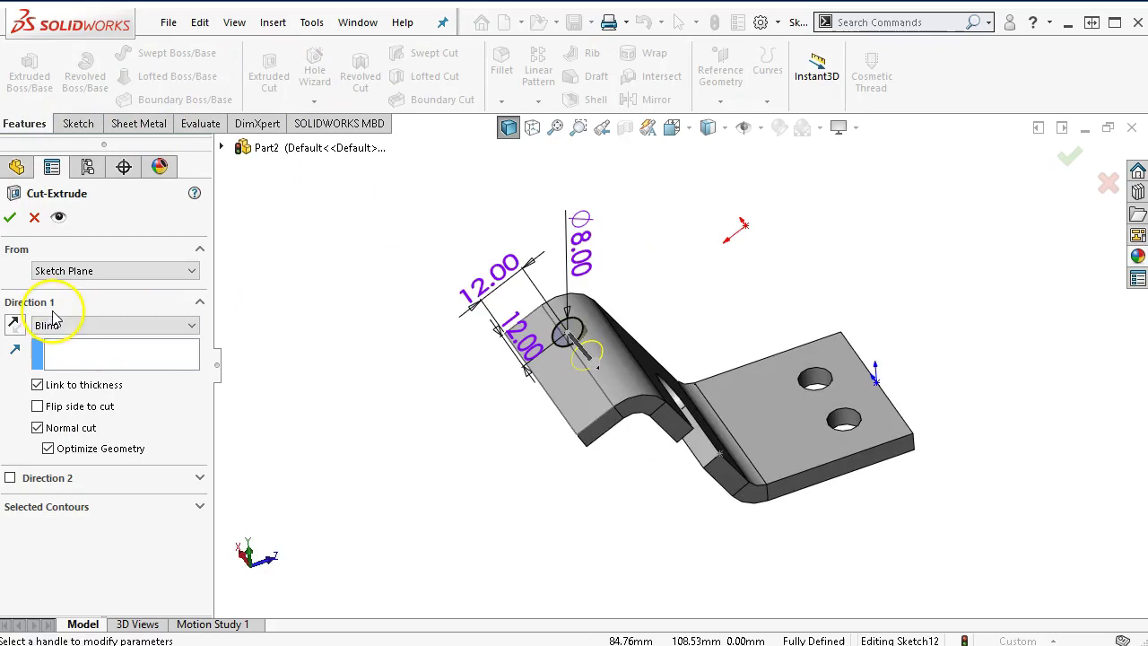
click(10, 218)
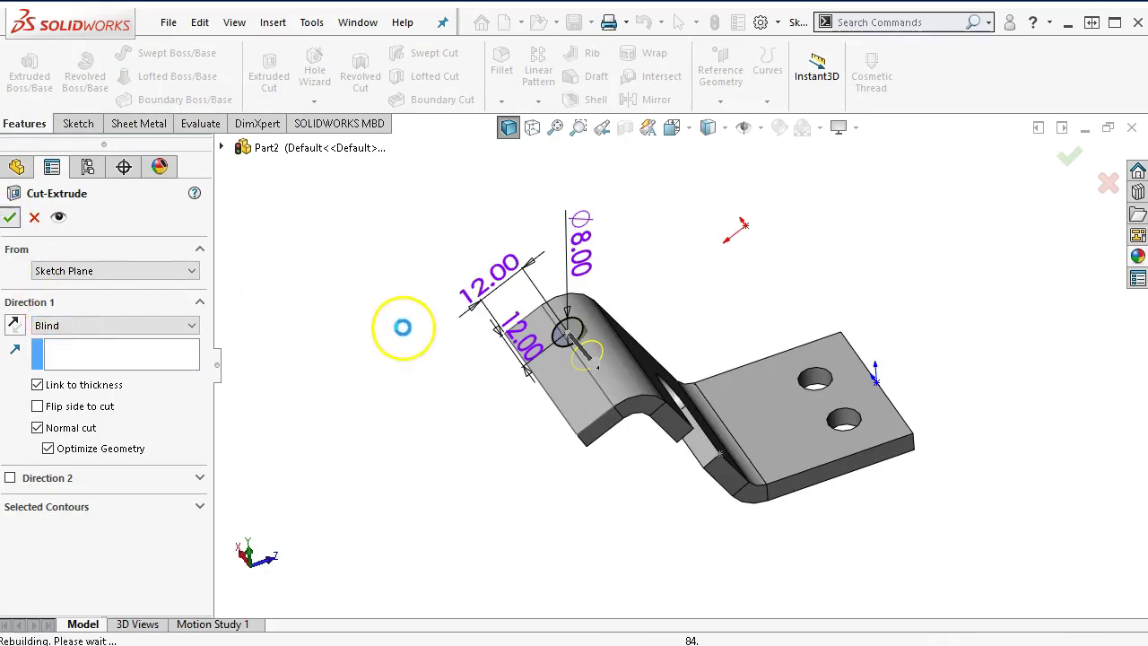
middle_drag(409, 310, 748, 495)
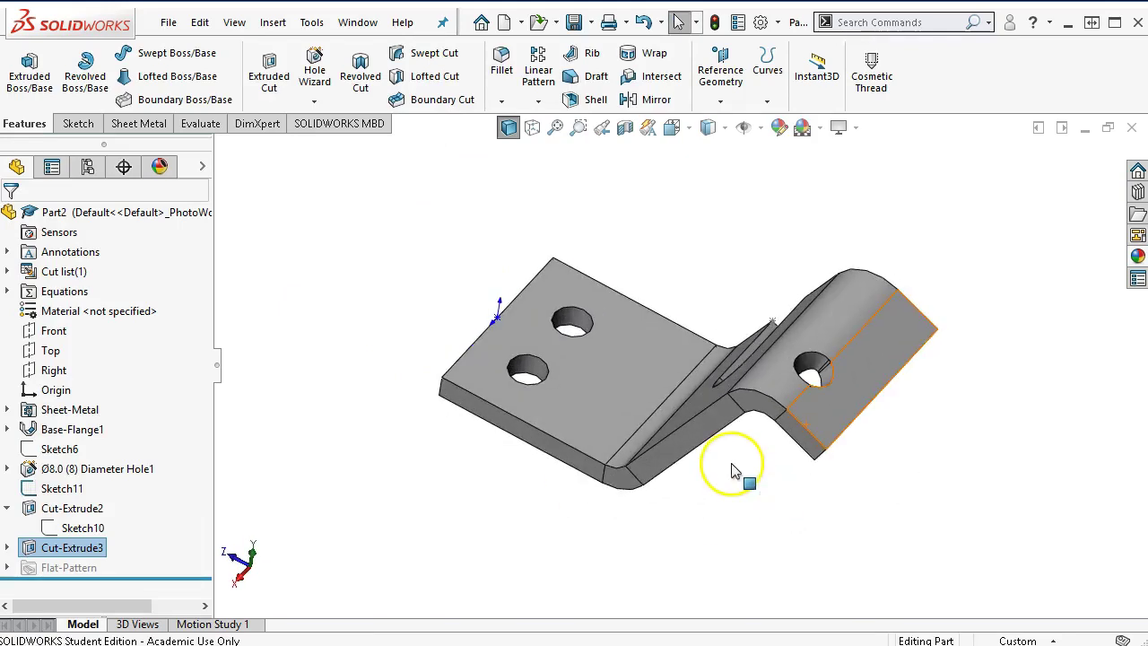
Collapse the slot cut in the feature list and hide the reference point sketch.
click(7, 507)
right_click(54, 489)
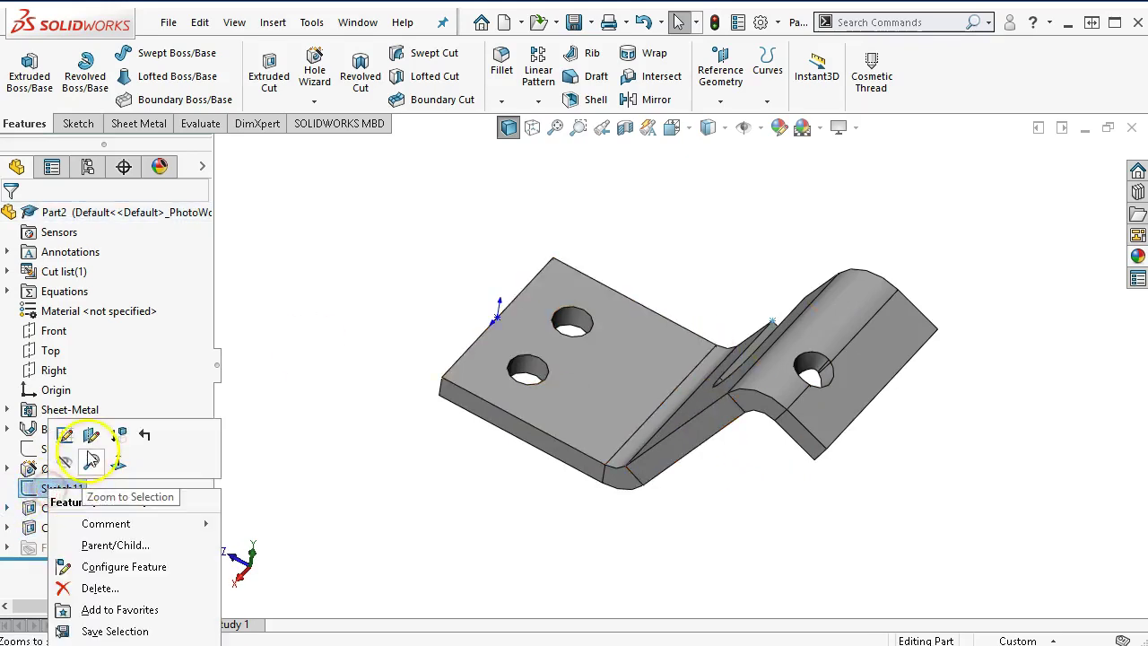
click(64, 461)
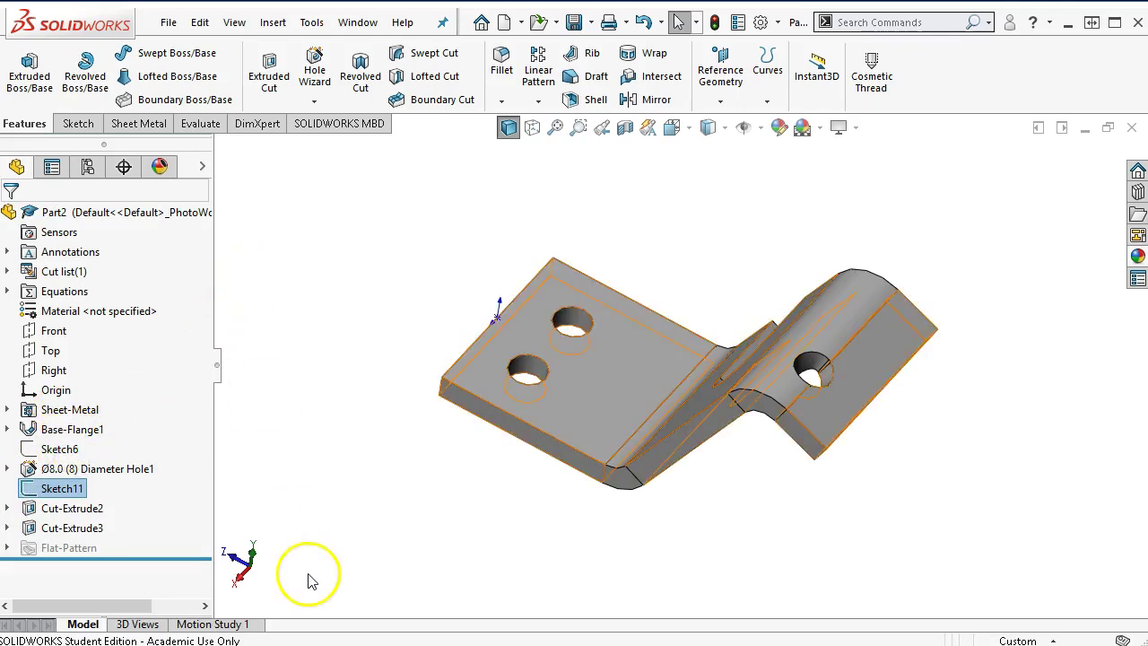
click(269, 444)
middle_drag(384, 261, 397, 320)
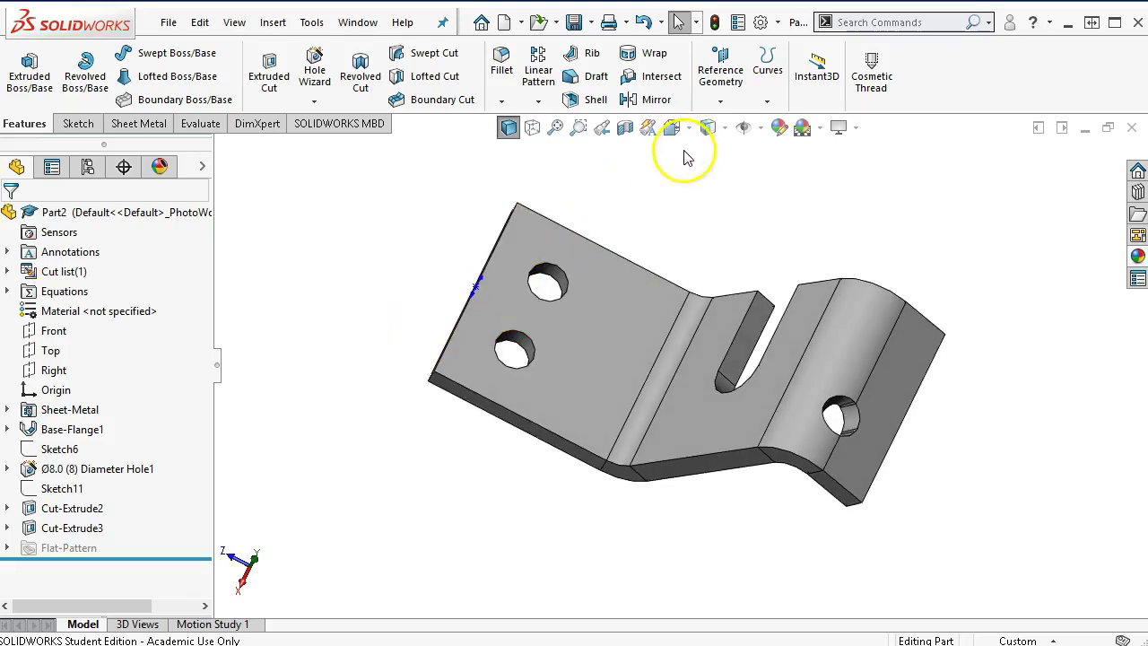
Unfold all the bracket's bends, keeping the top face of the two-hole flange fixed.
click(141, 127)
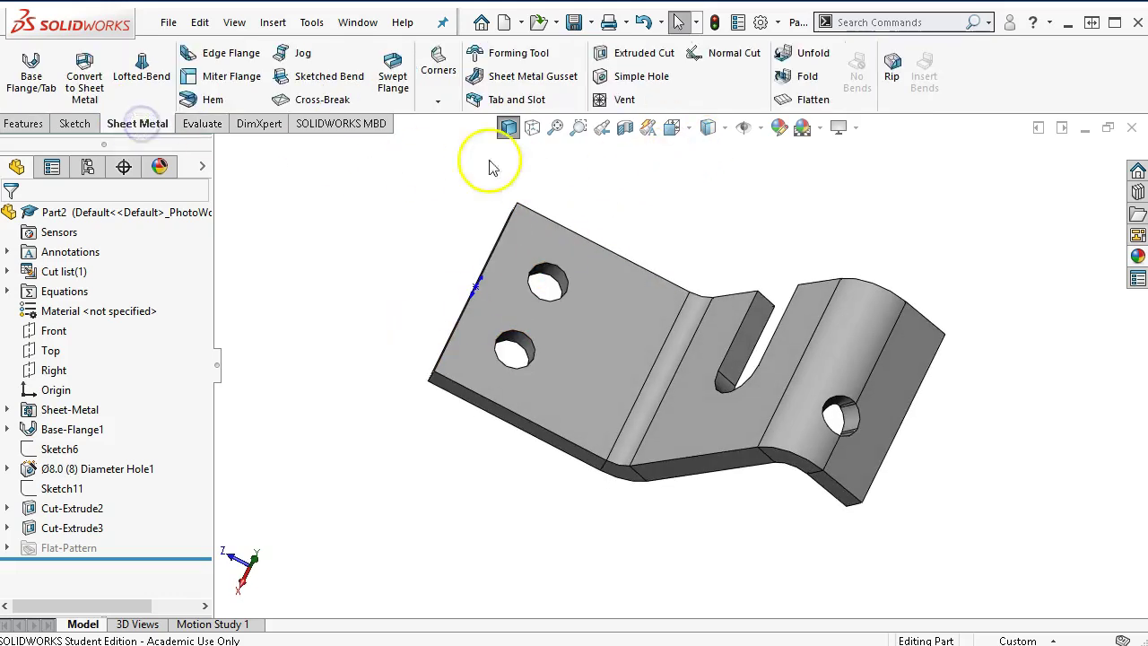
click(799, 53)
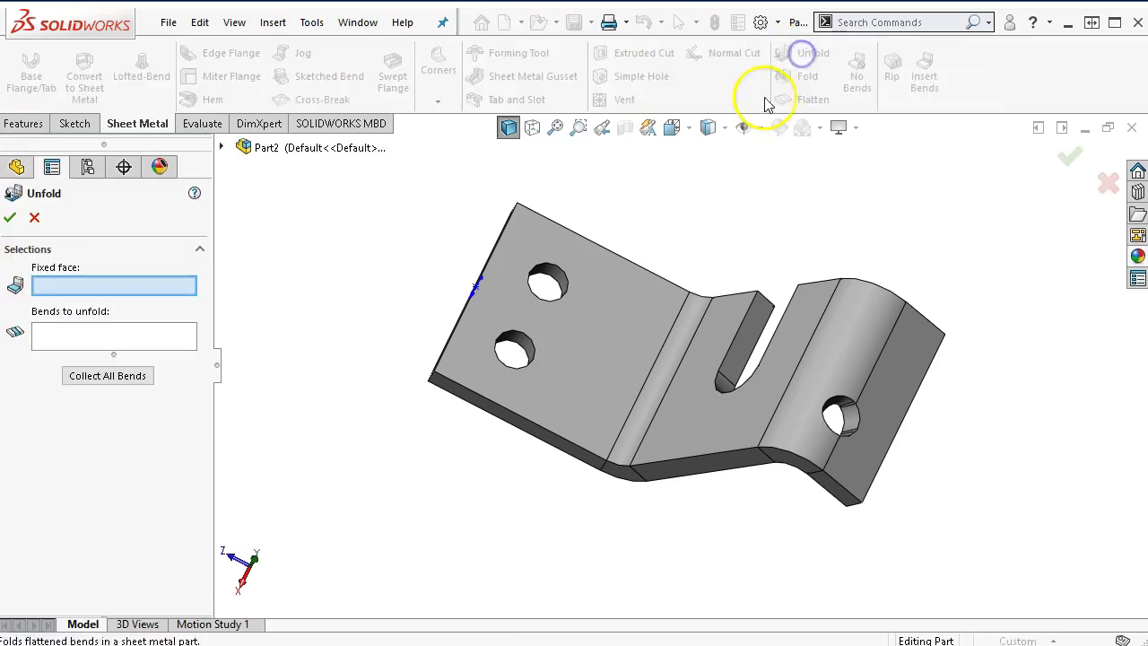
click(578, 324)
click(147, 376)
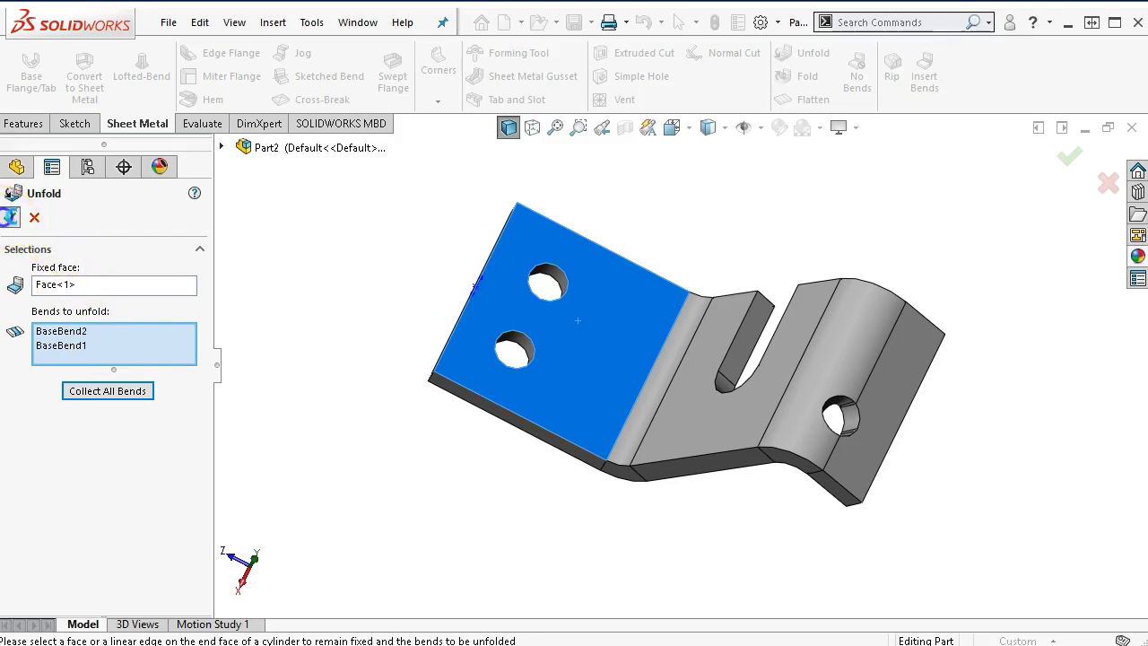
click(10, 217)
mouse_move(492, 397)
middle_down()
mouse_move(469, 287)
mouse_move(505, 298)
mouse_move(487, 390)
middle_up()
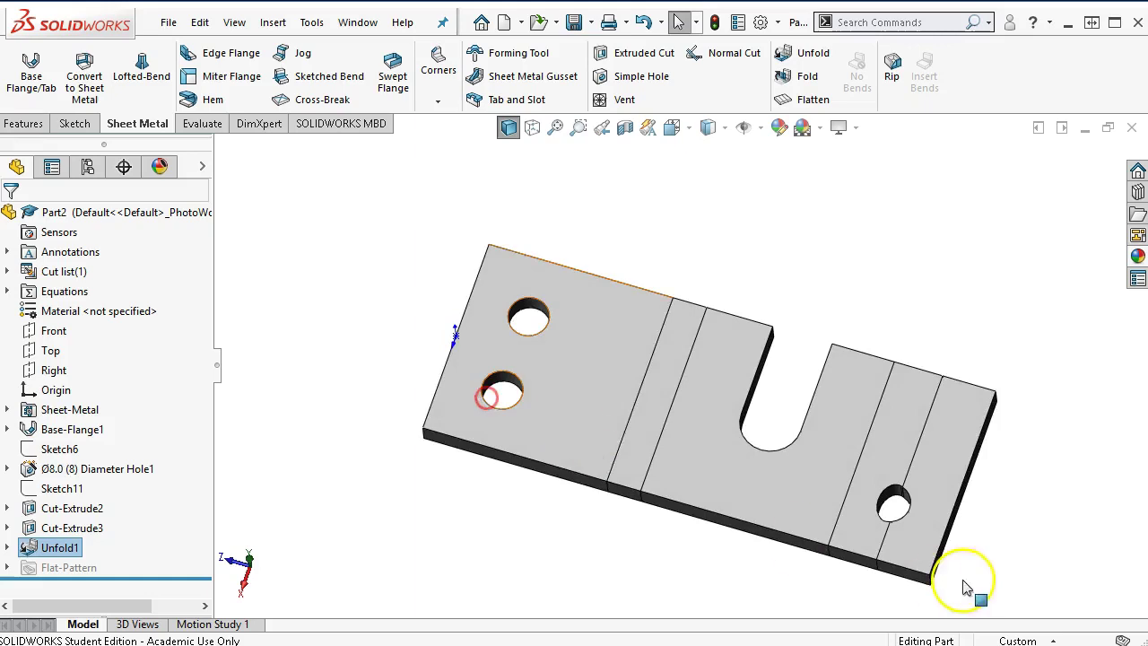
Sketch a circle about 12.7 mm in diameter on the flattened end flange, beside the existing hole on the slot's open side.
click(966, 453)
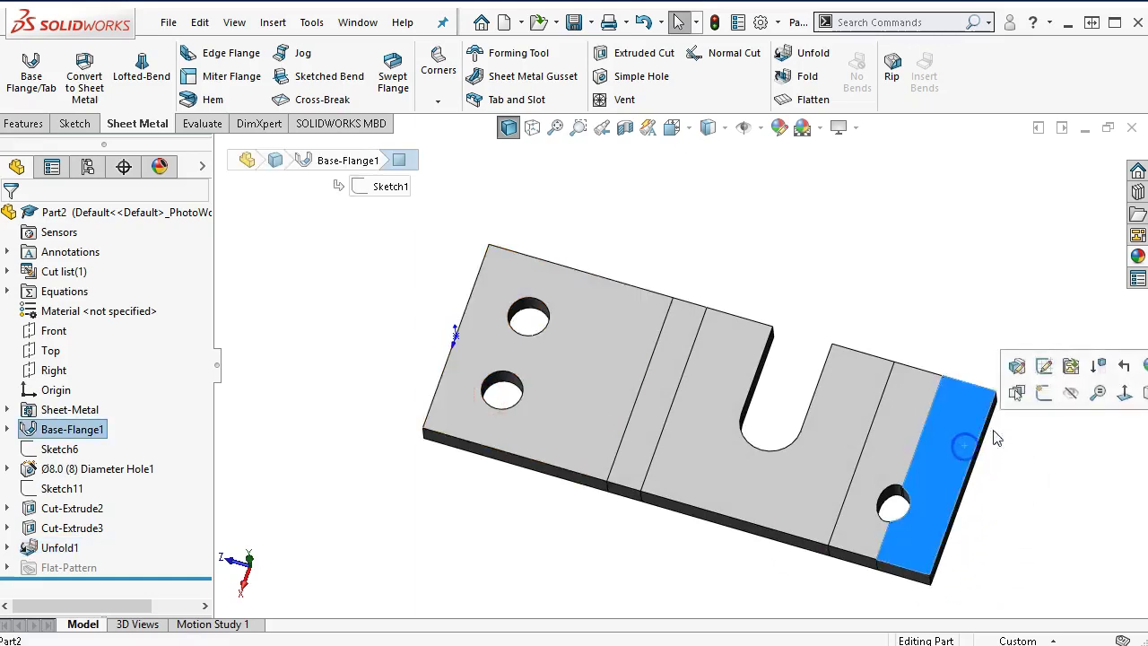
click(1037, 398)
scroll(661, 183, down, 3)
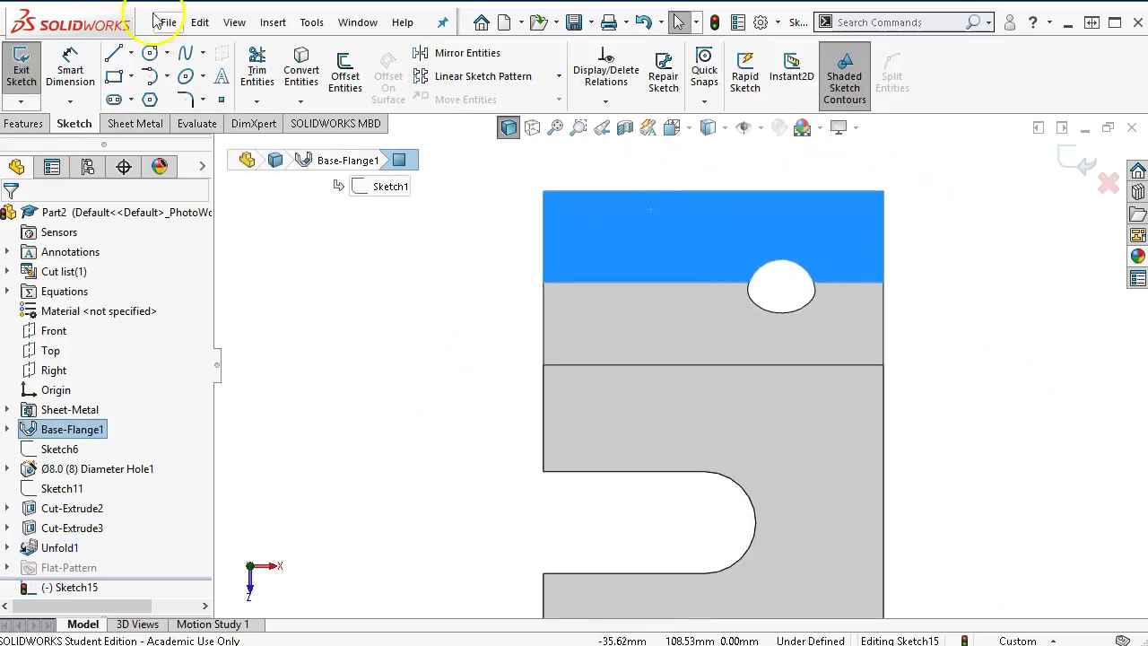
click(149, 52)
click(614, 261)
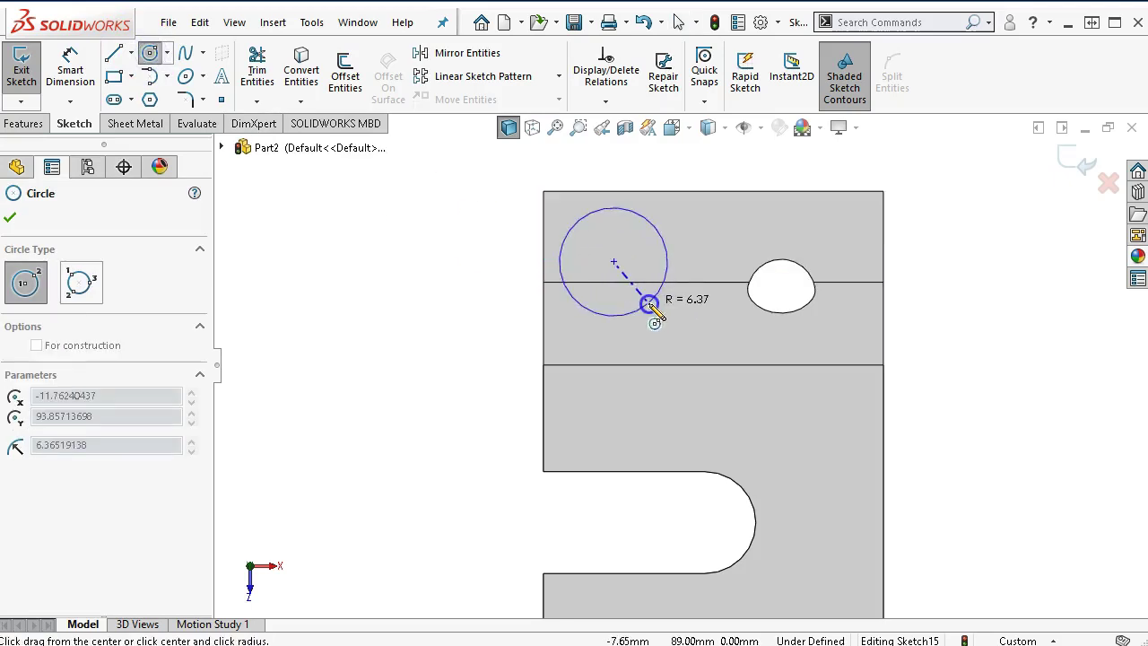
click(650, 305)
right_click(651, 307)
click(783, 319)
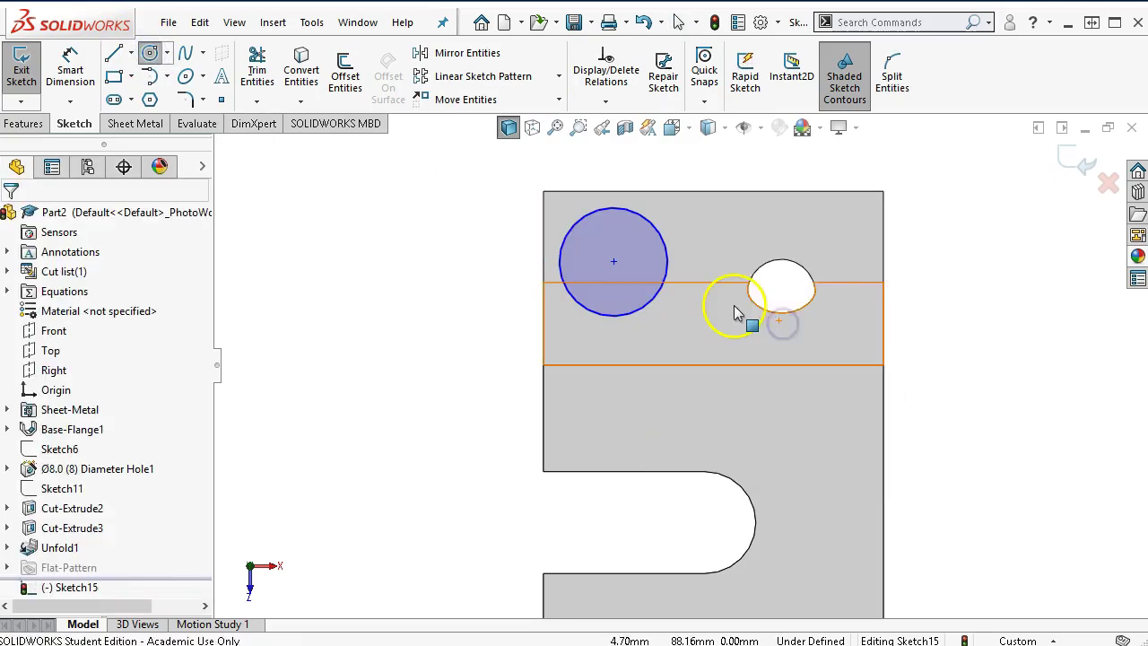
Dimension the new circle's diameter as 8 mm.
right_click(734, 257)
click(903, 232)
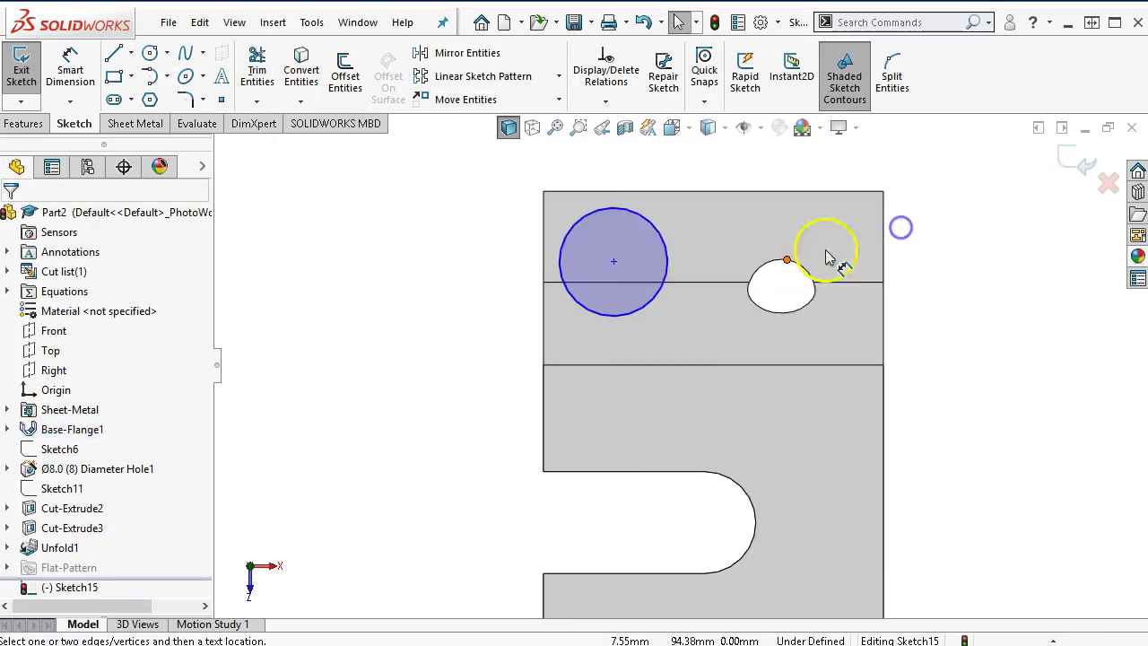
click(636, 313)
click(465, 363)
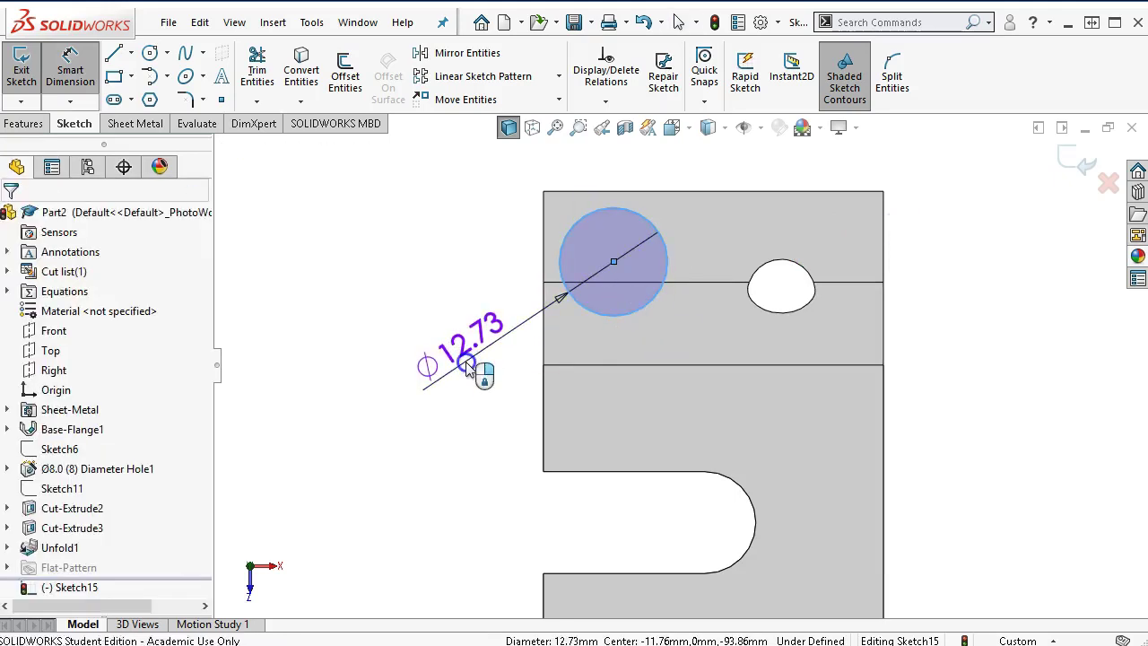
text(8.)
key(Return)
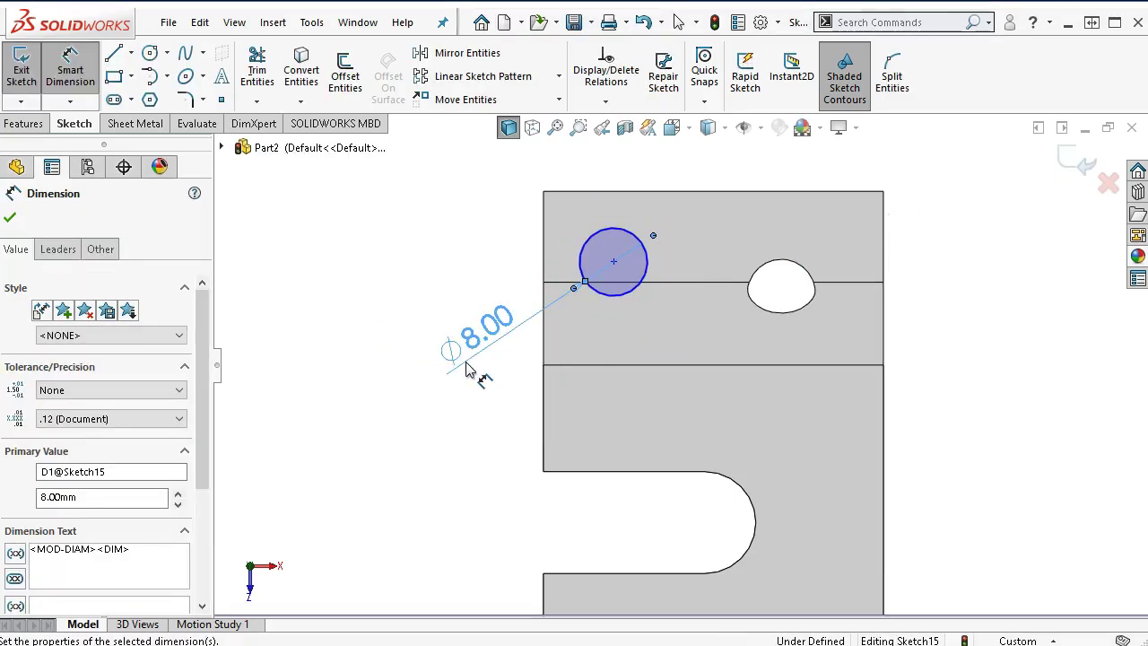
Dimension the circle's centre 12 mm from the flattened flange's end edge.
click(579, 262)
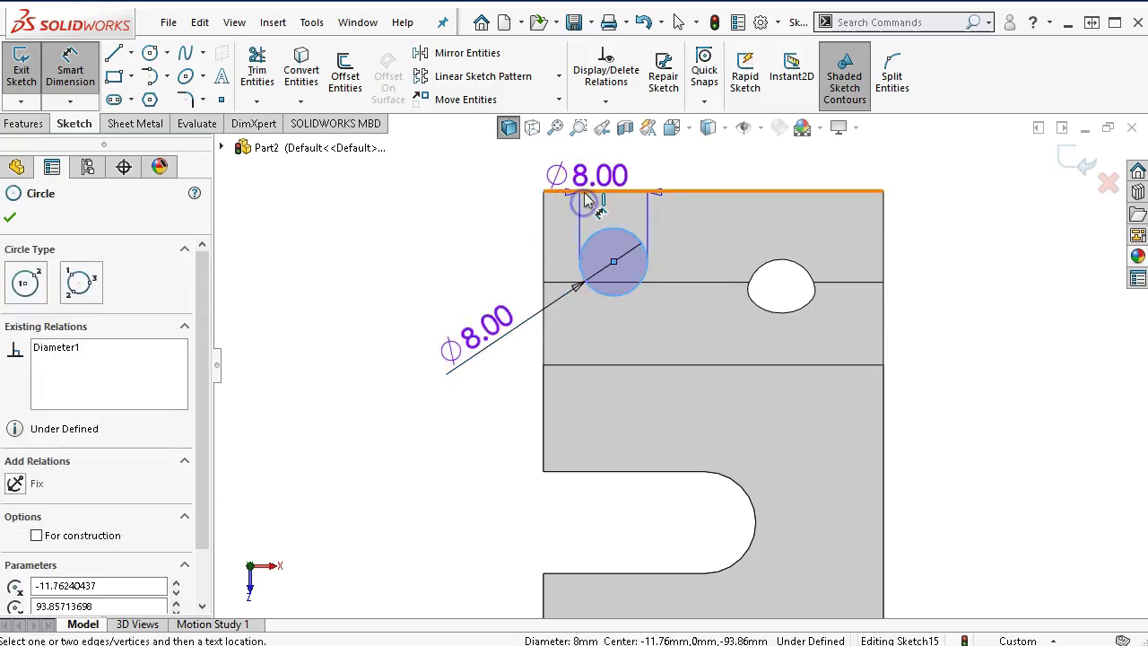
click(583, 192)
click(451, 222)
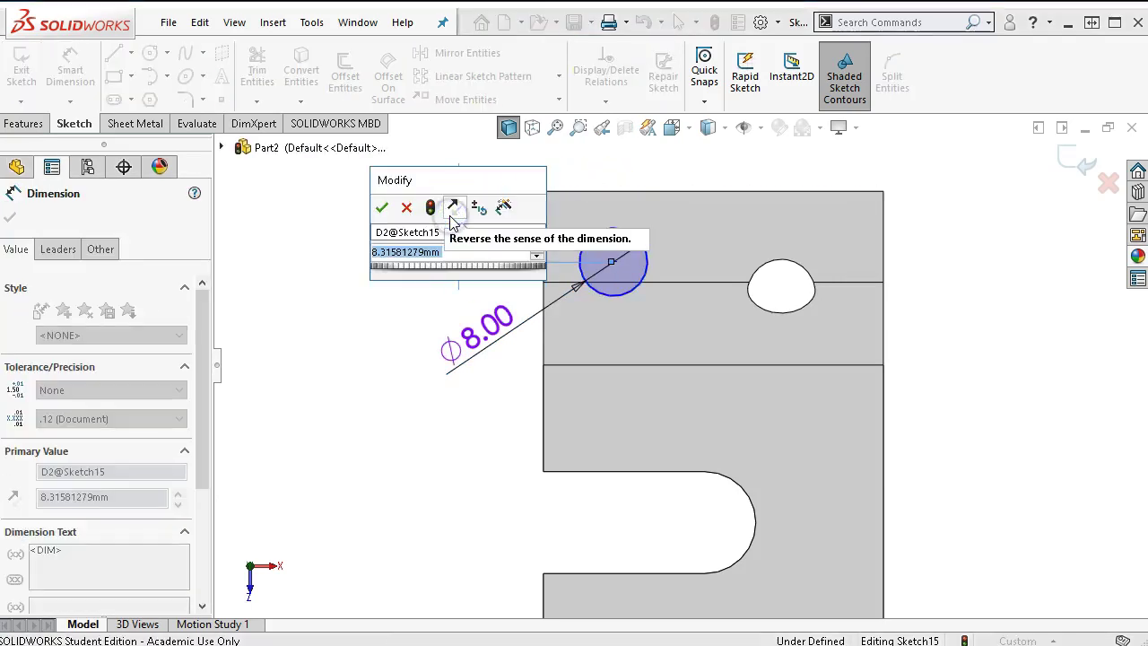
text(12)
key(Return)
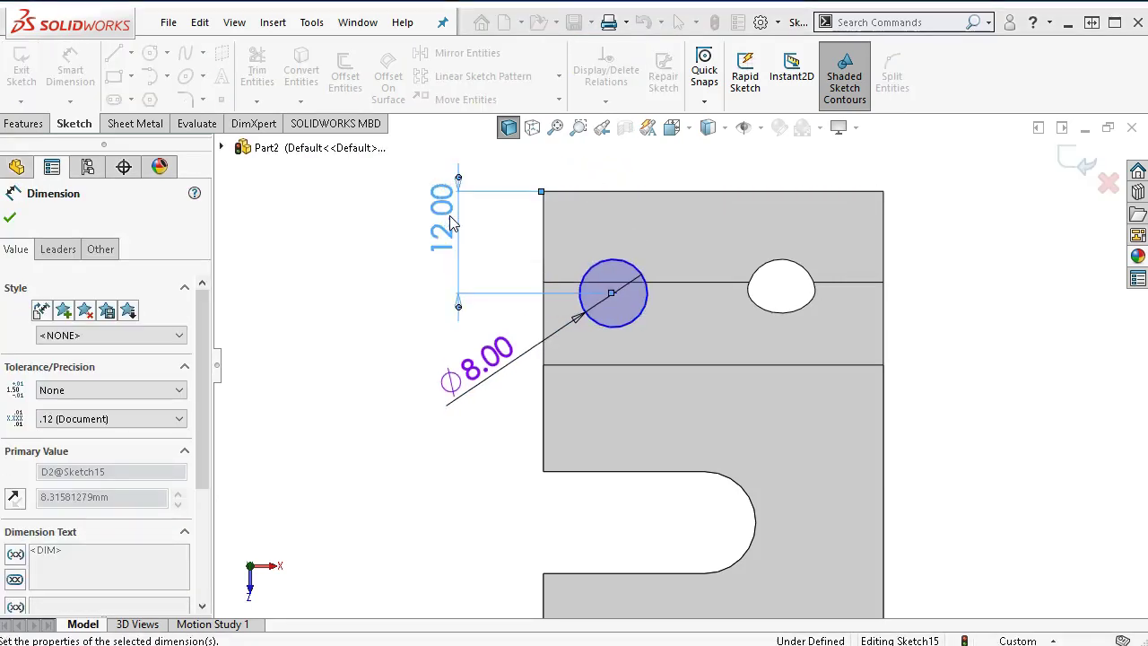
Dimension the circle's centre 12 mm from the side edge on the slot's open side.
click(545, 243)
click(615, 261)
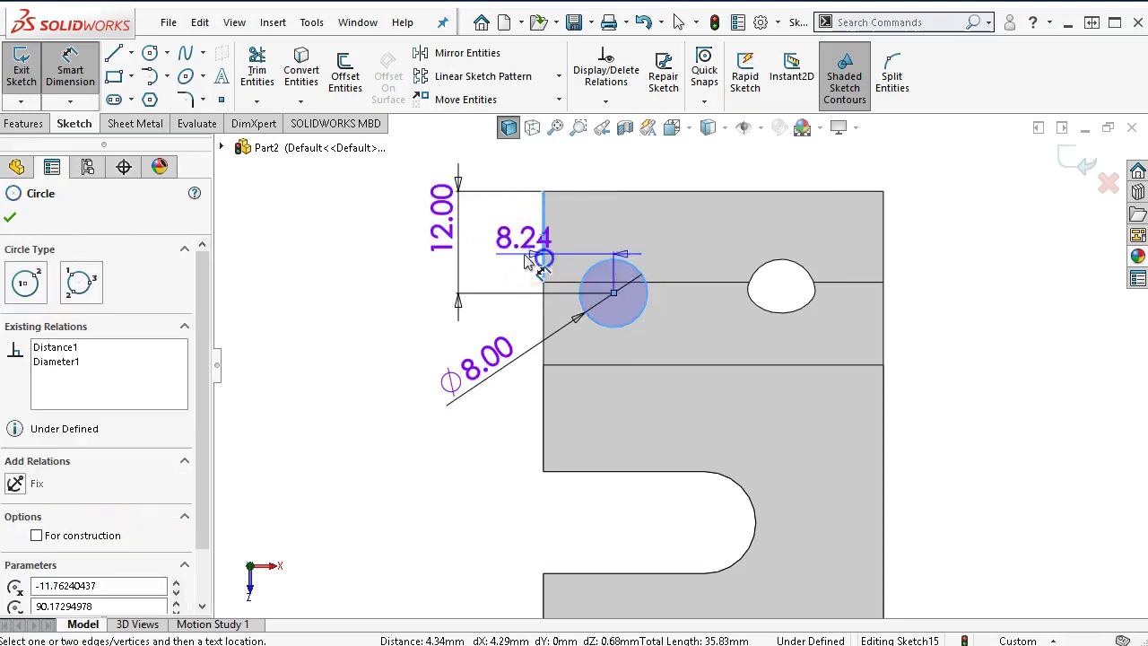
click(577, 163)
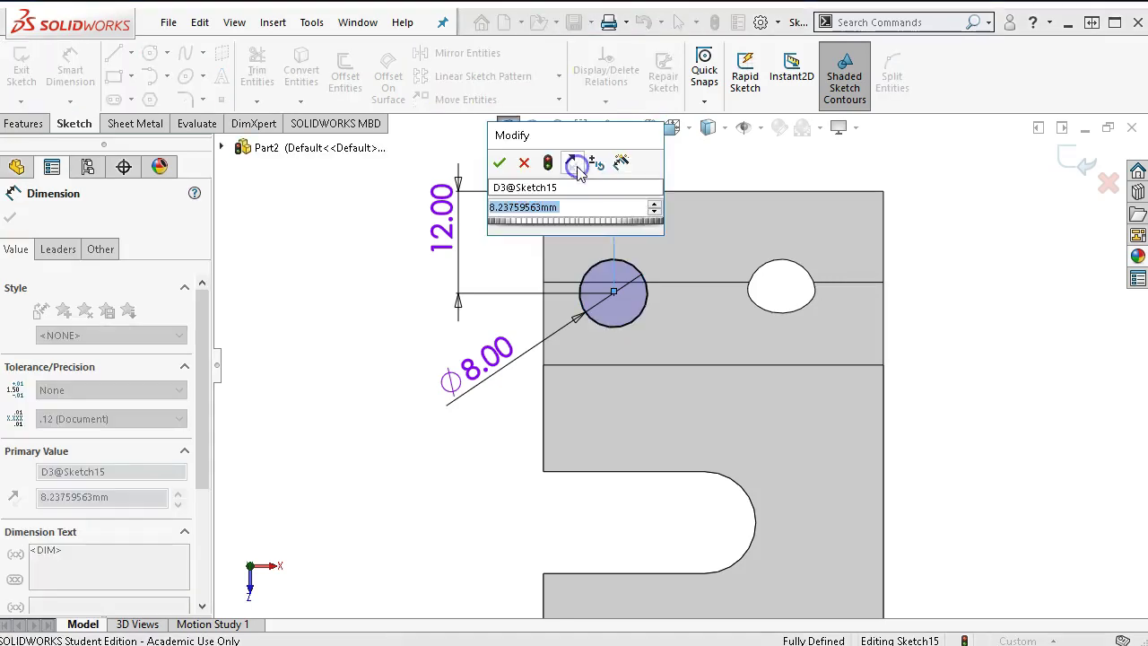
text(12)
key(Return)
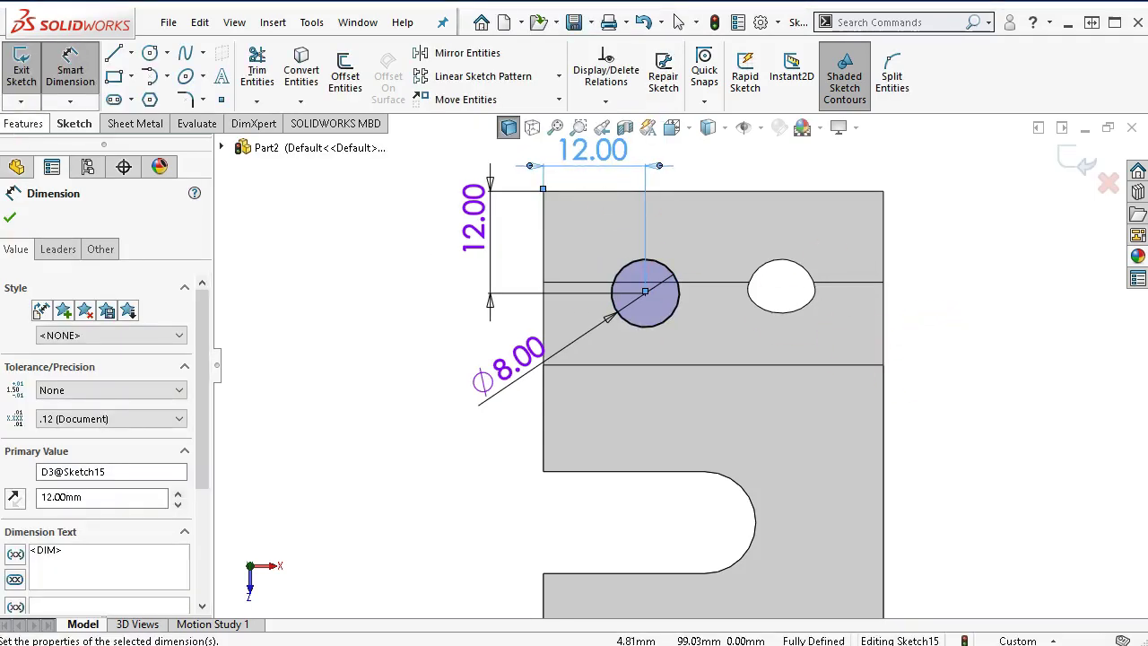
Cut the circle through the flattened sheet as a blind normal cut linked to the sheet thickness.
click(24, 123)
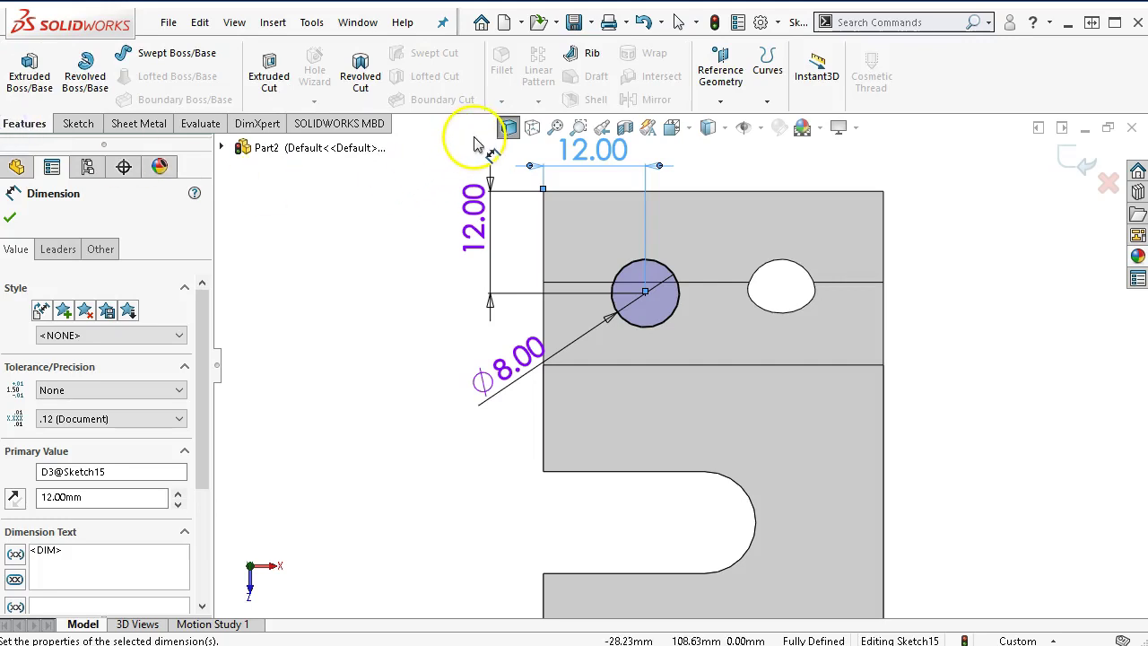
click(136, 123)
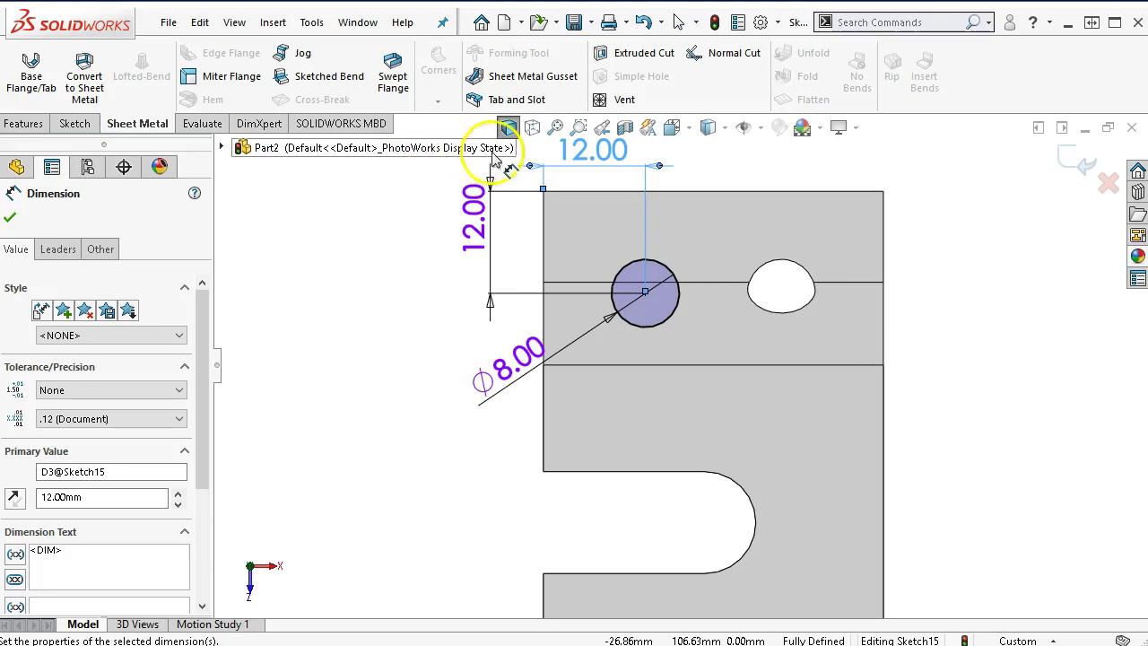
click(611, 58)
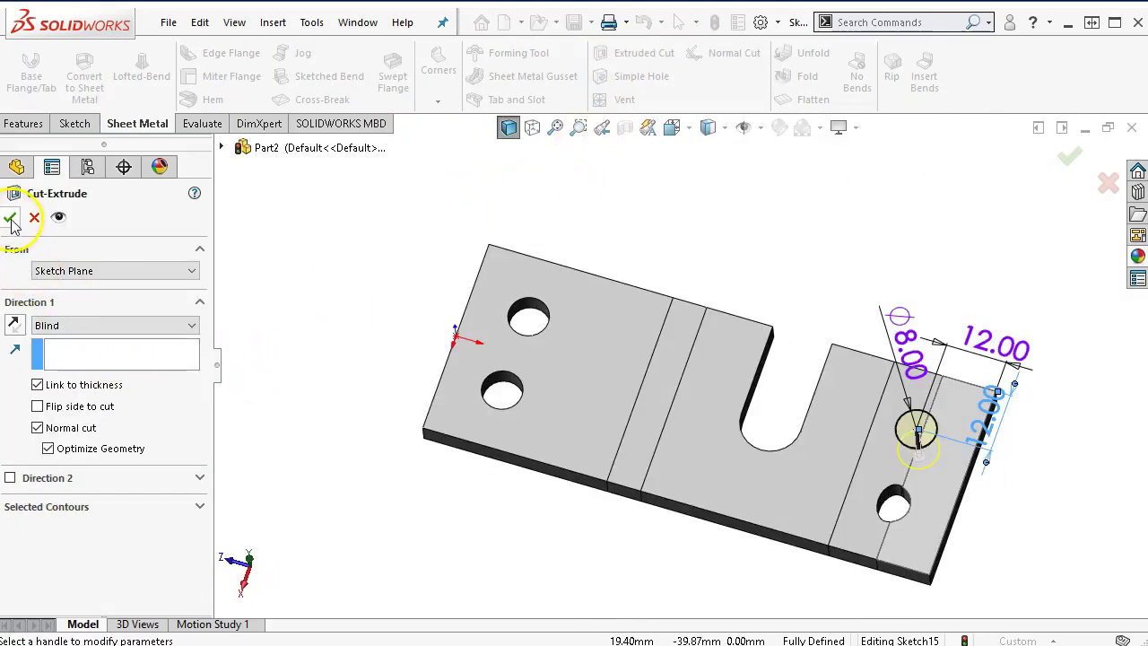
click(11, 219)
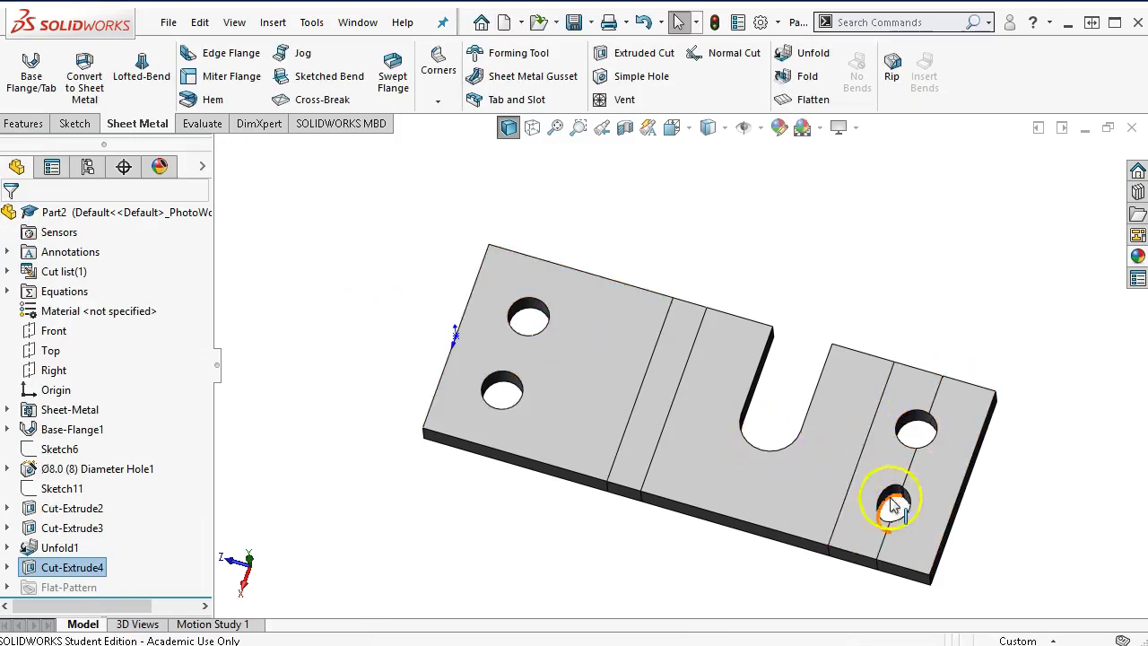
Examine the flattened plate's slot walls, bend lines and holes from several angles.
scroll(784, 385, down, 3)
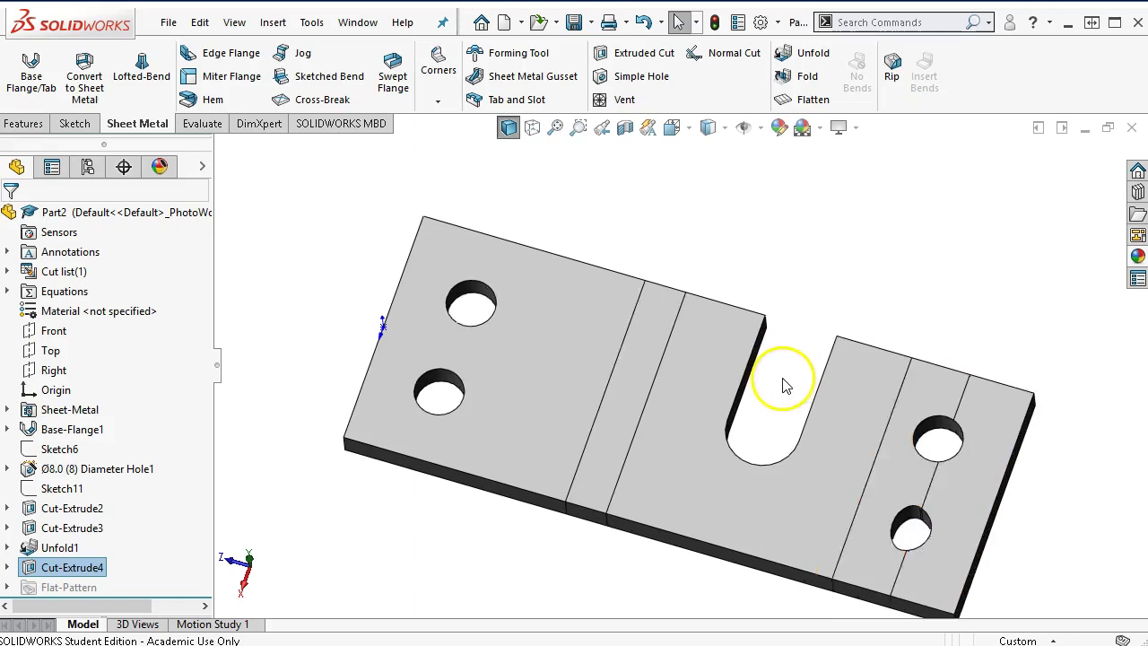
click(723, 348)
scroll(759, 306, down, 2)
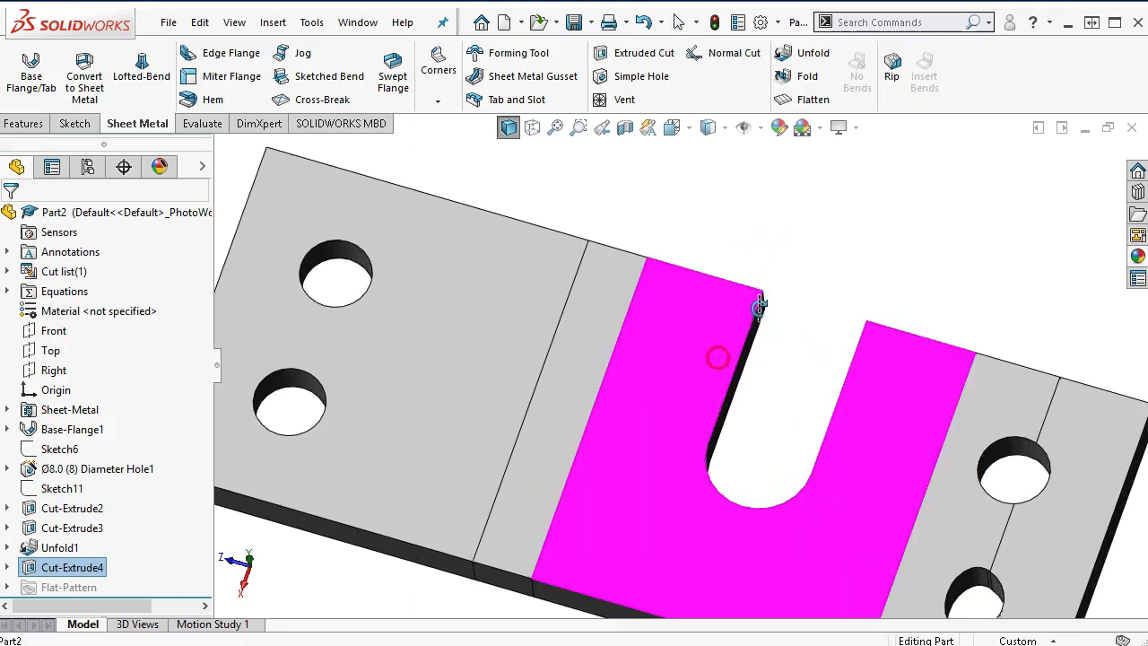
click(777, 386)
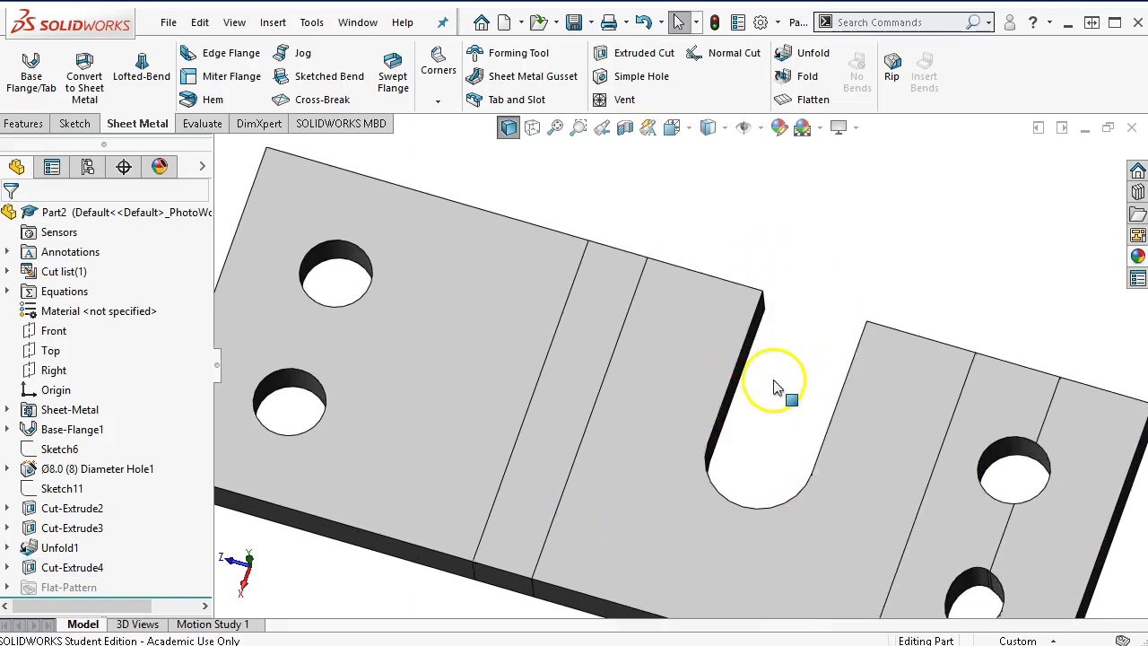
scroll(780, 359, up, 3)
middle_drag(789, 326, 715, 307)
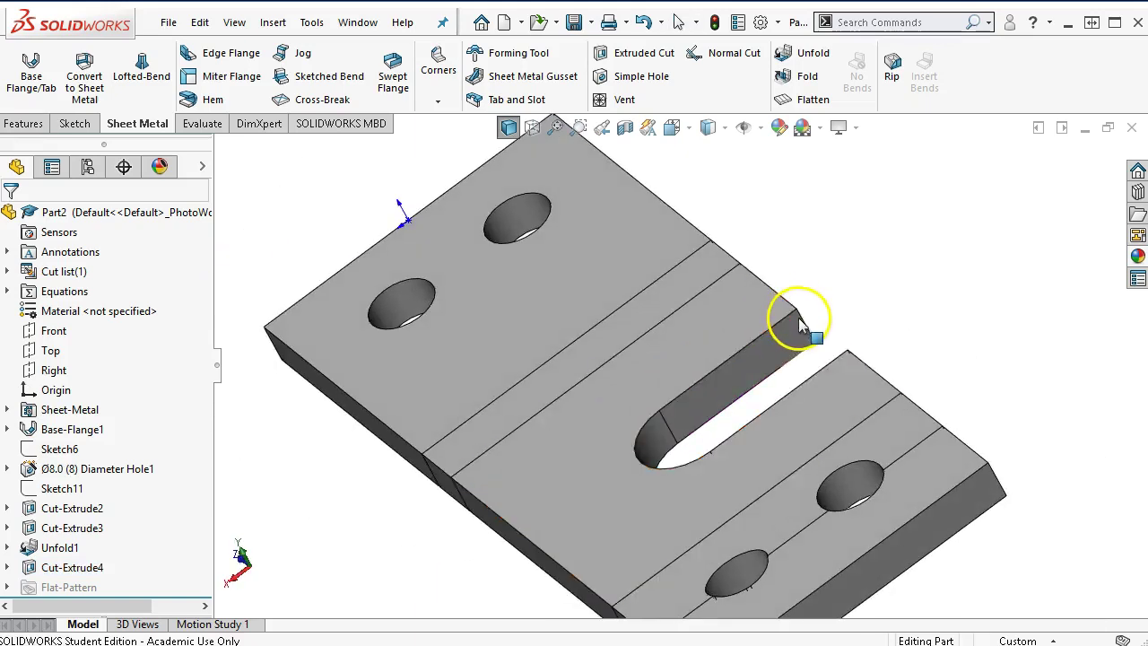
middle_drag(800, 327, 664, 430)
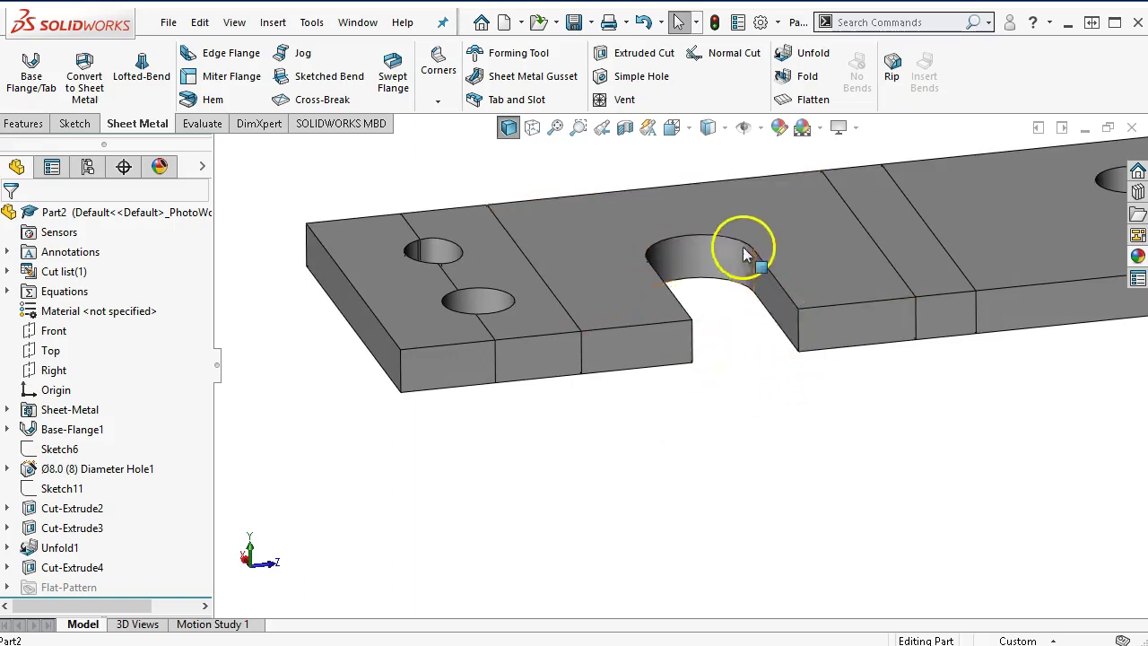
click(728, 469)
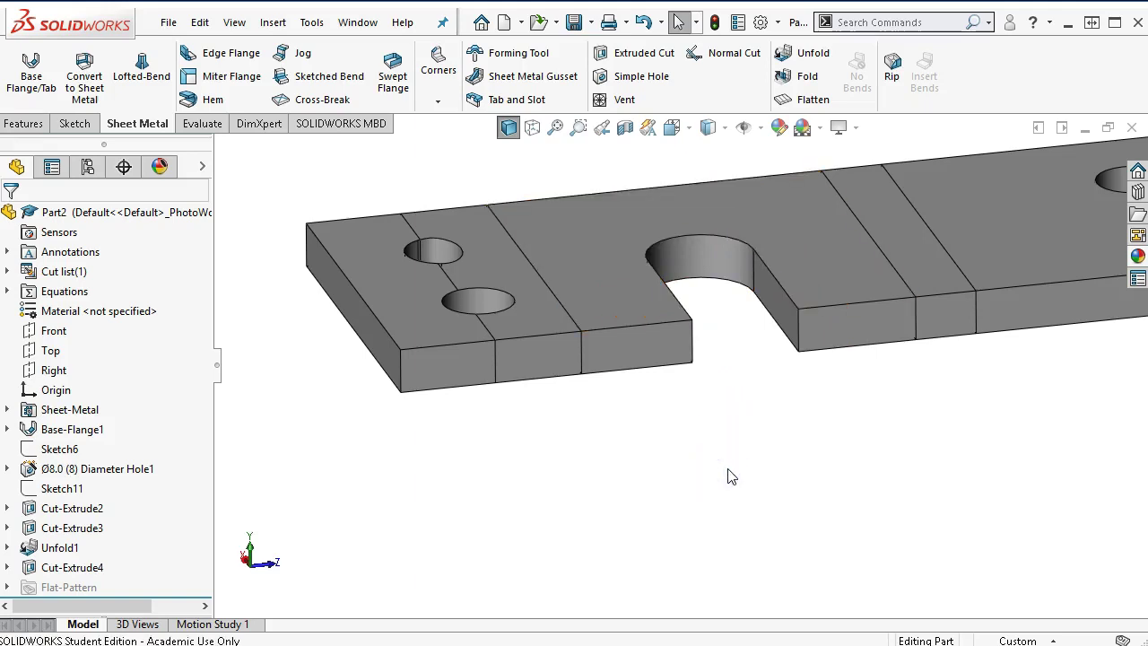
Fold all the bends back, keeping the two-hole flange's face fixed.
key(ctrl+7)
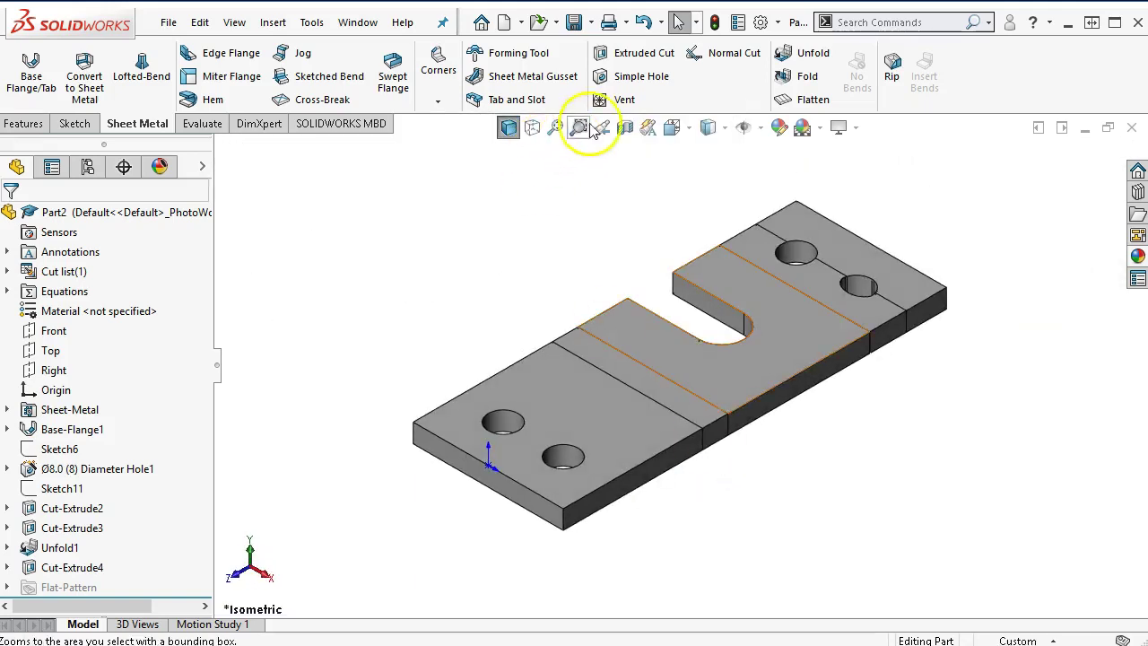
click(780, 76)
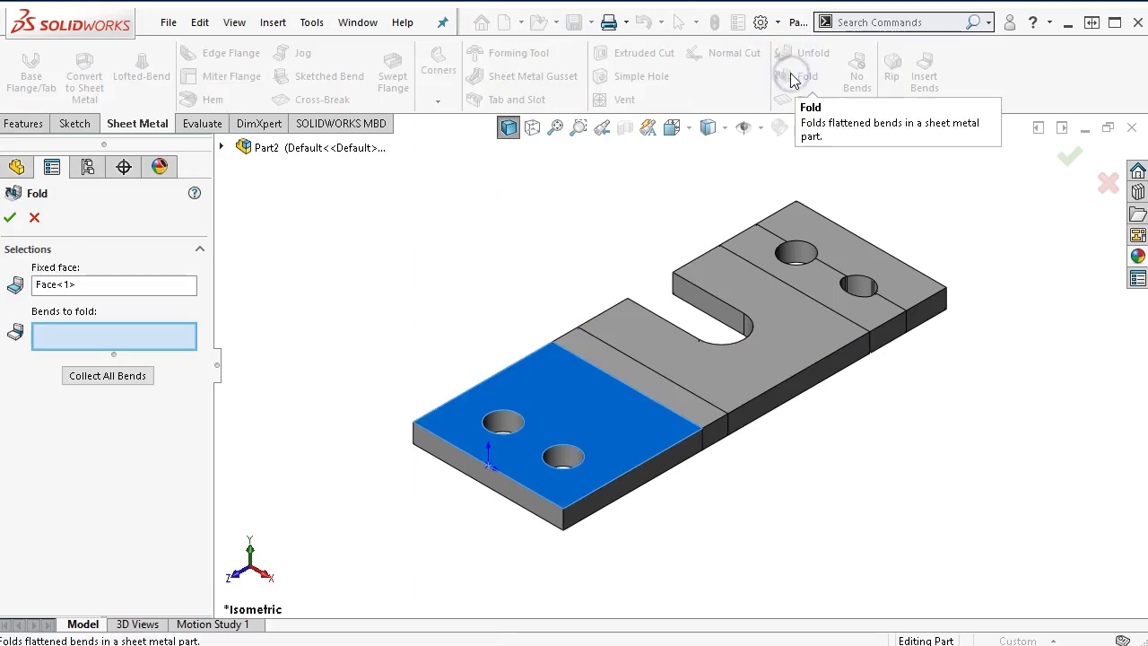
click(120, 374)
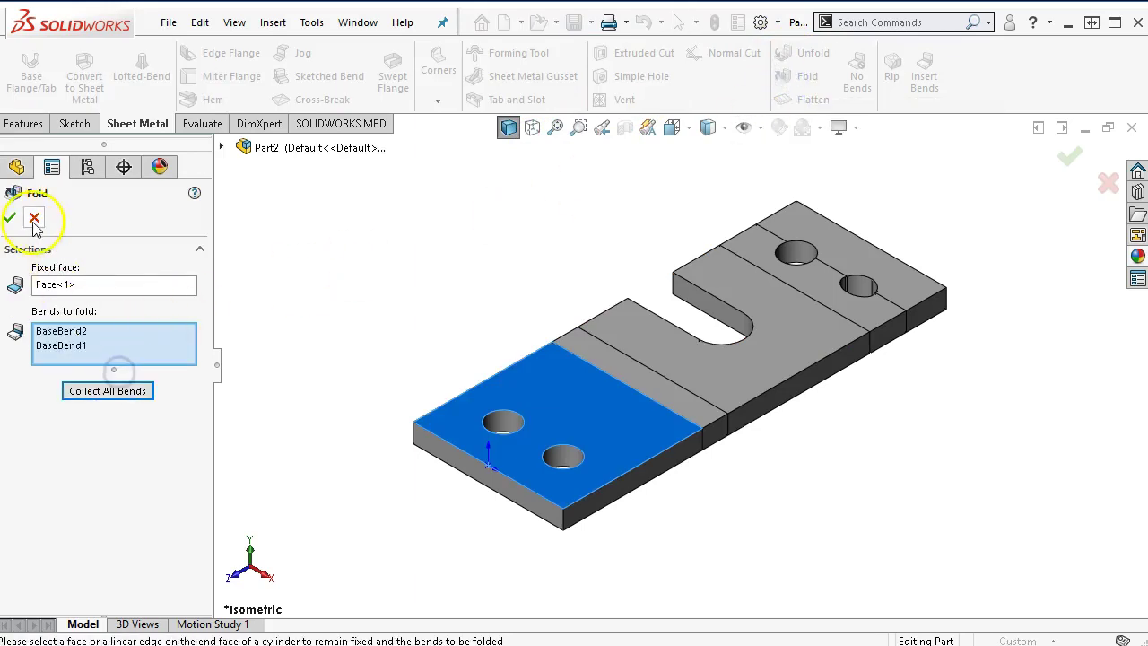
click(10, 217)
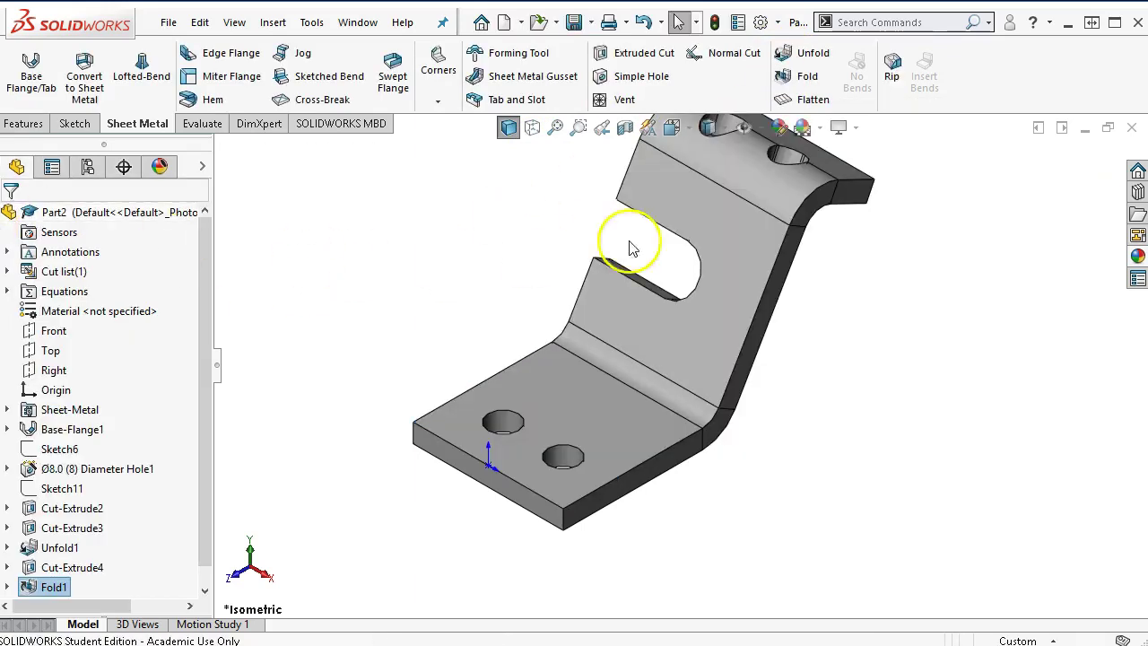
Inspect the refolded bracket from several angles, including front and isometric views, comparing the two holes at the upper bend.
middle_drag(628, 243, 541, 333)
scroll(779, 302, down, 3)
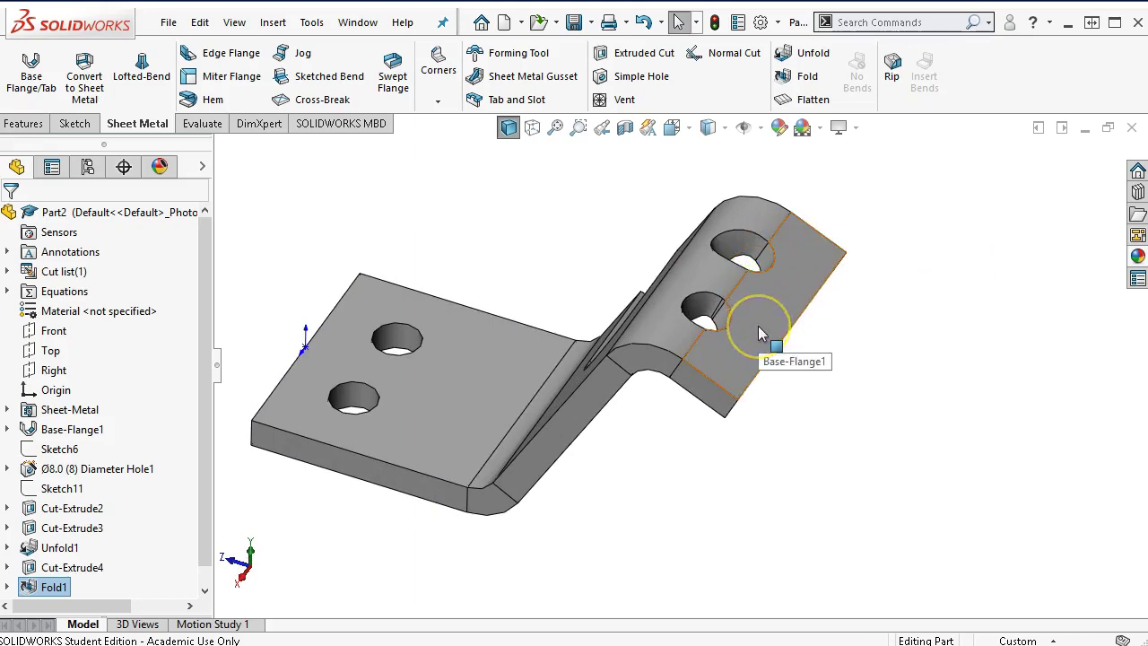
middle_drag(759, 334, 691, 337)
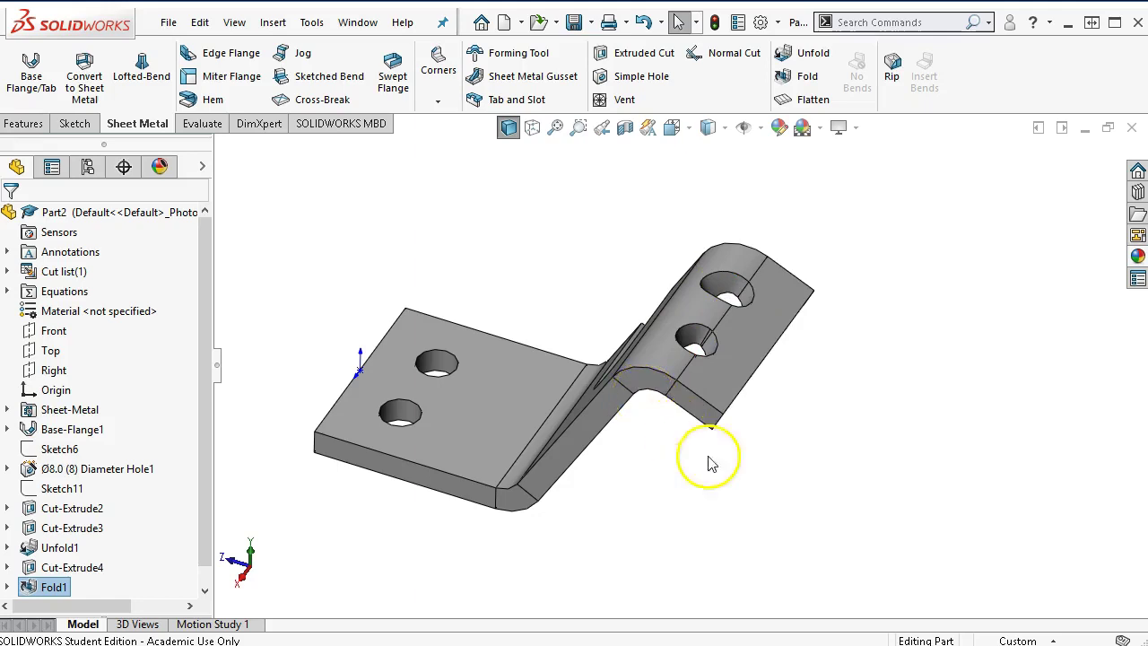
middle_drag(712, 461, 812, 349)
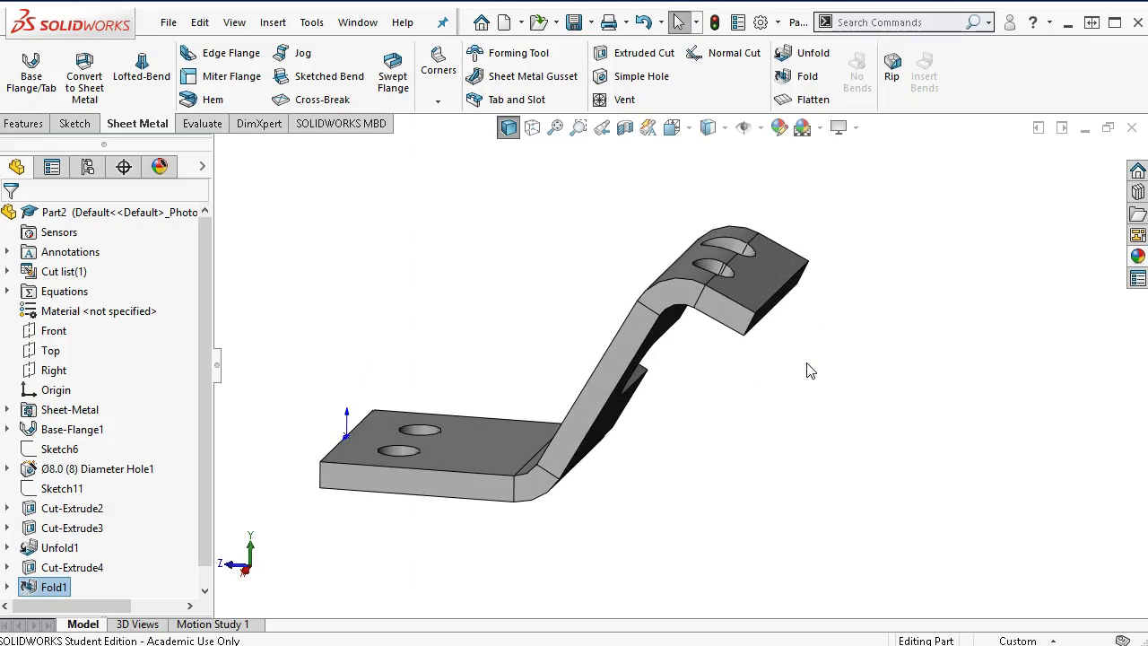
key(ctrl+1)
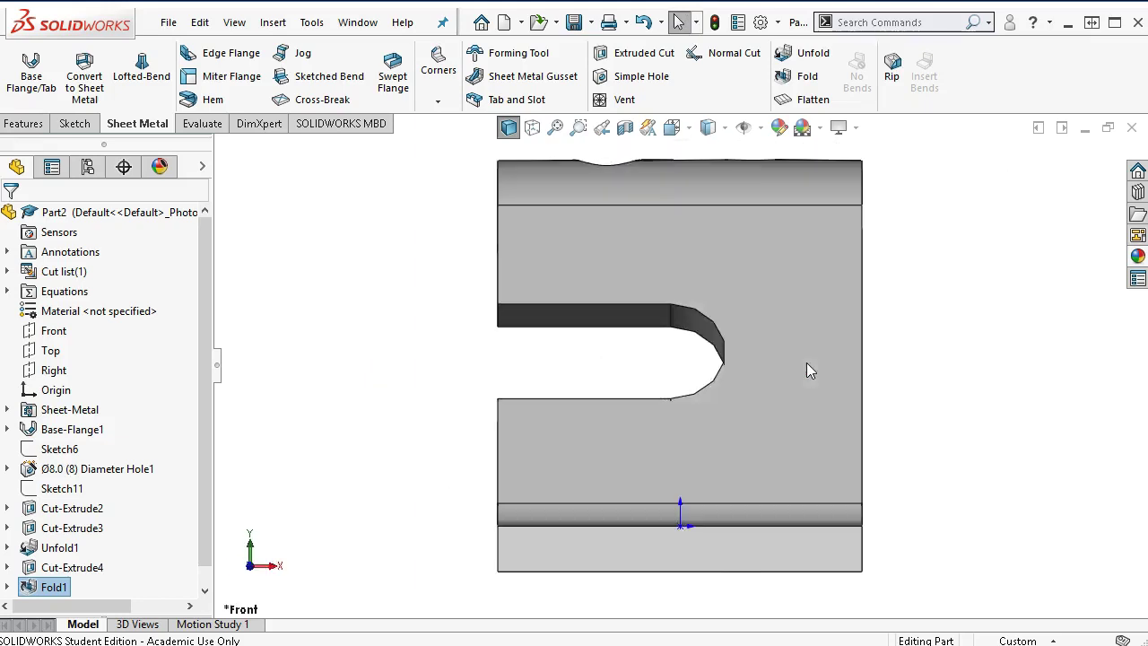
key(ctrl+7)
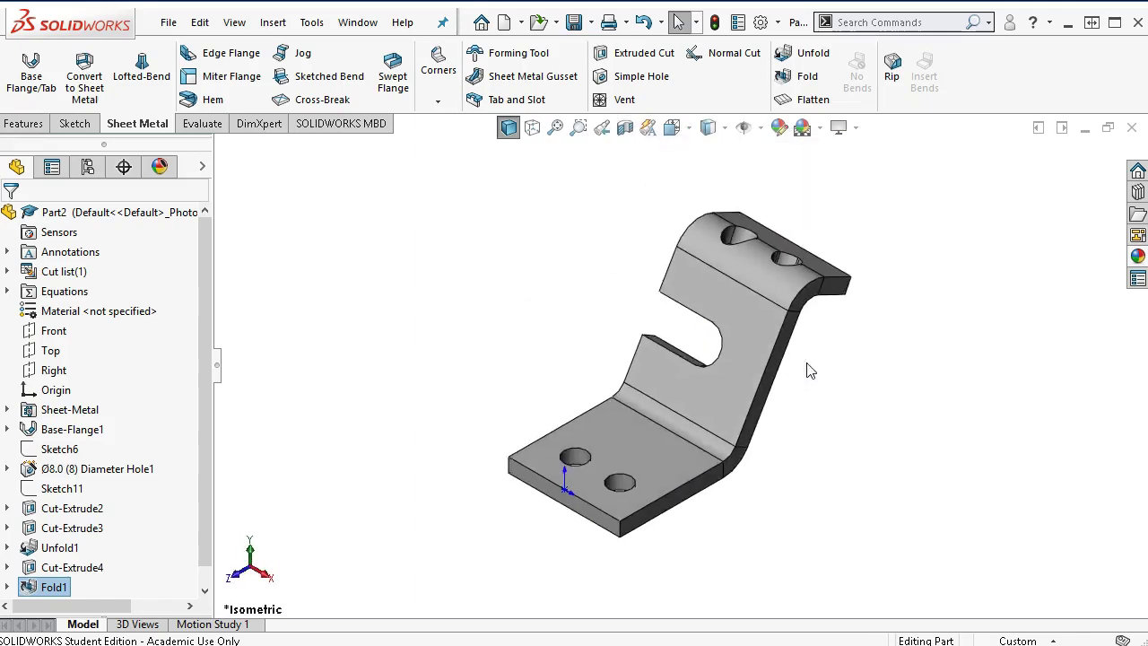
scroll(742, 268, down, 2)
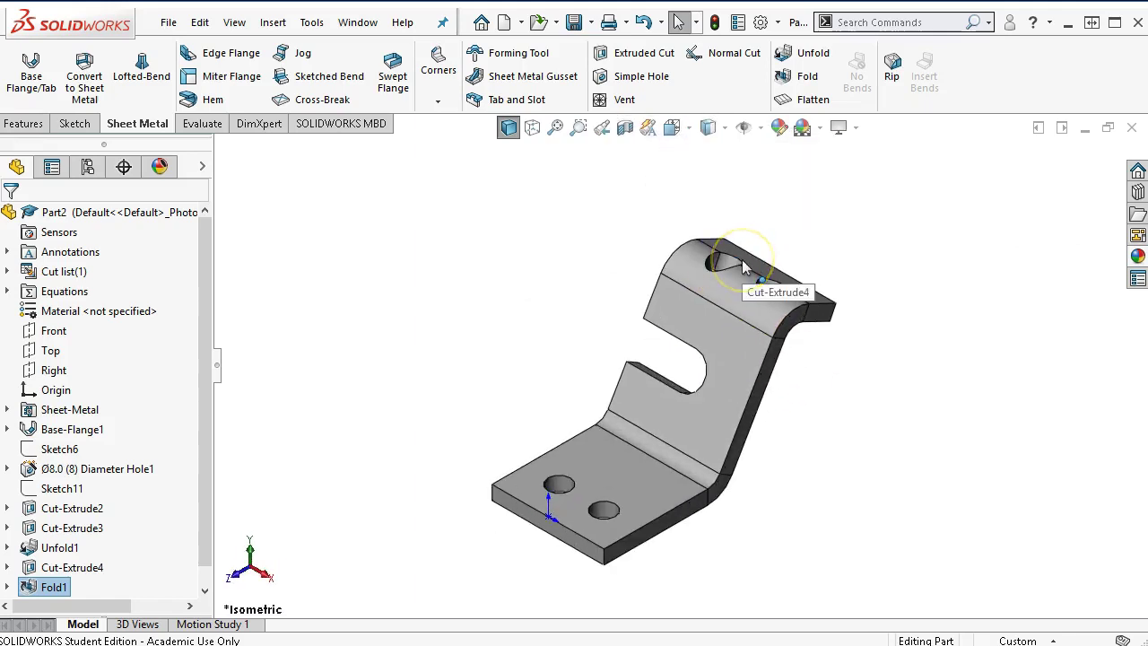